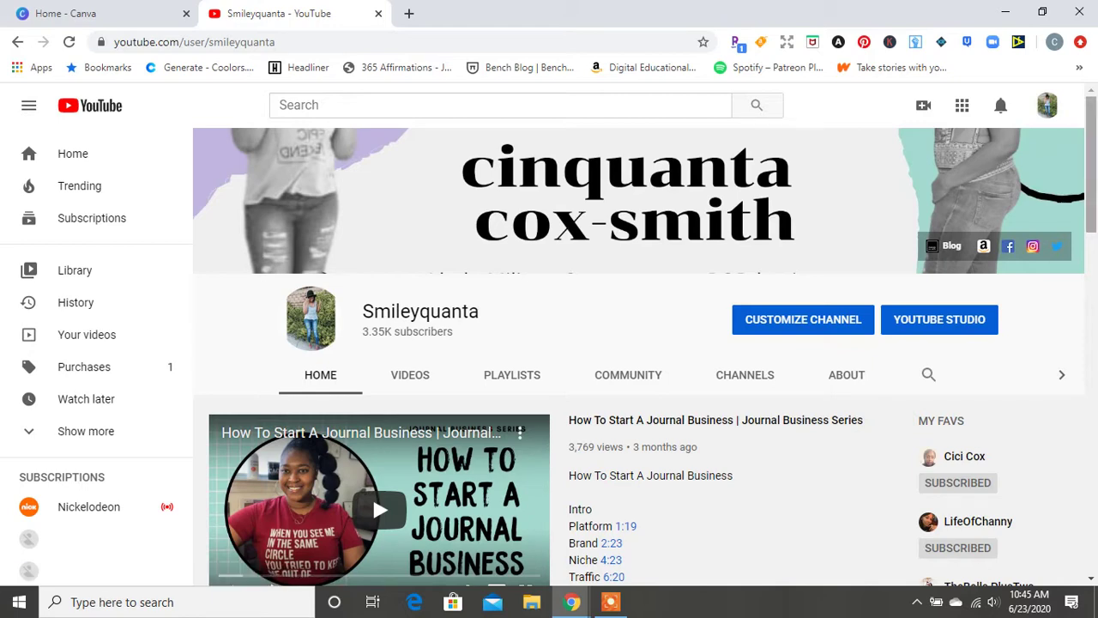
pyautogui.scroll(-5, 372, 494)
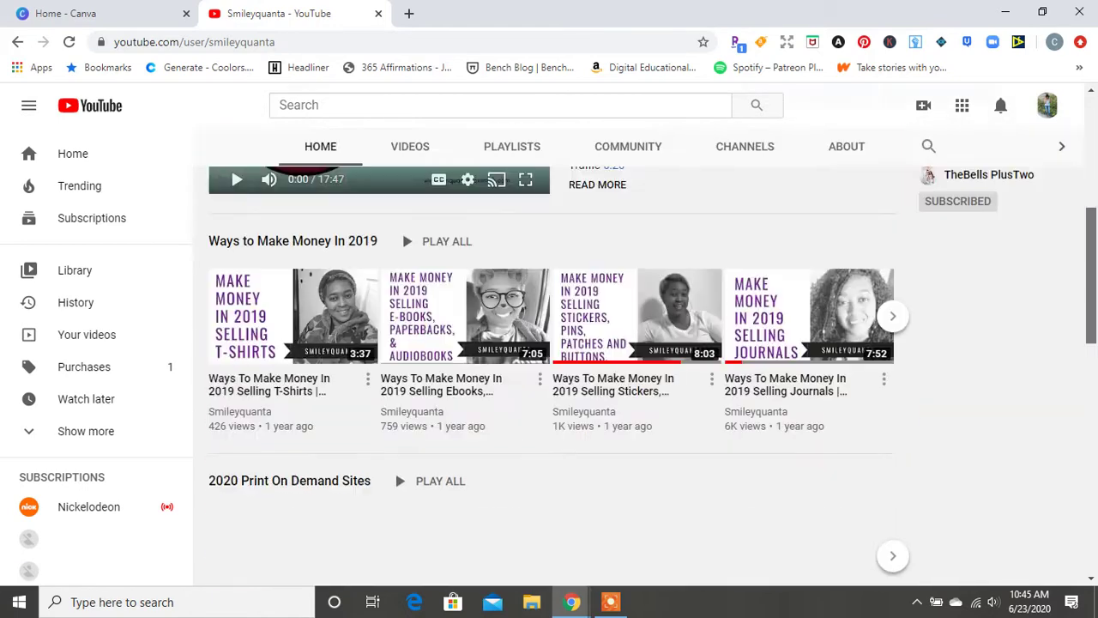
pyautogui.scroll(5, 372, 494)
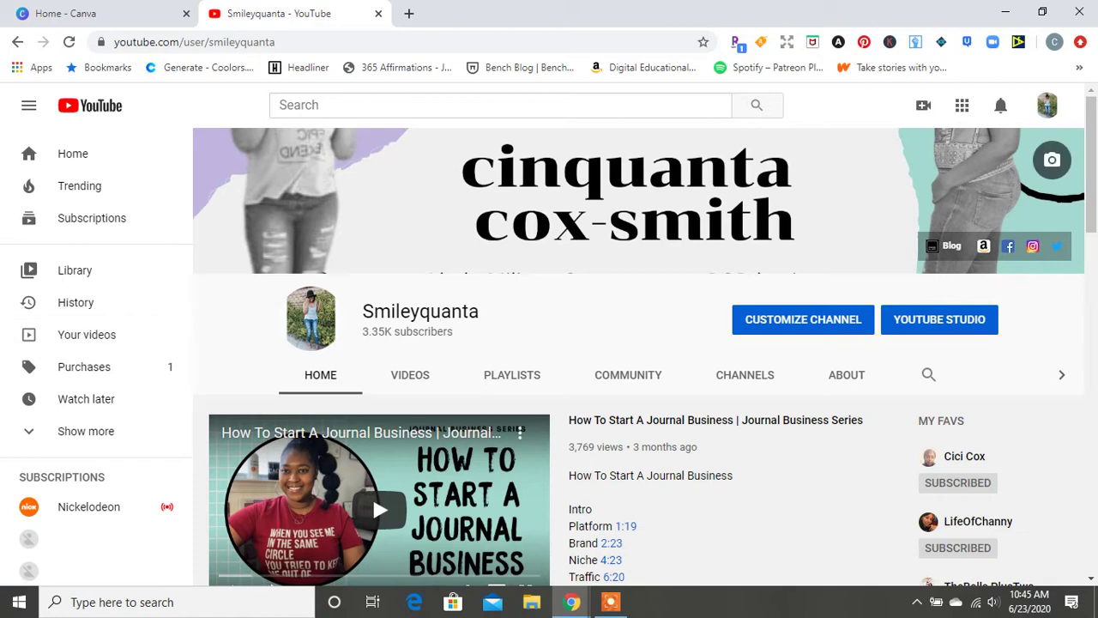
# - Switch to Canva and search for the YouTube Thumbnail design type
pyautogui.click(65, 13)
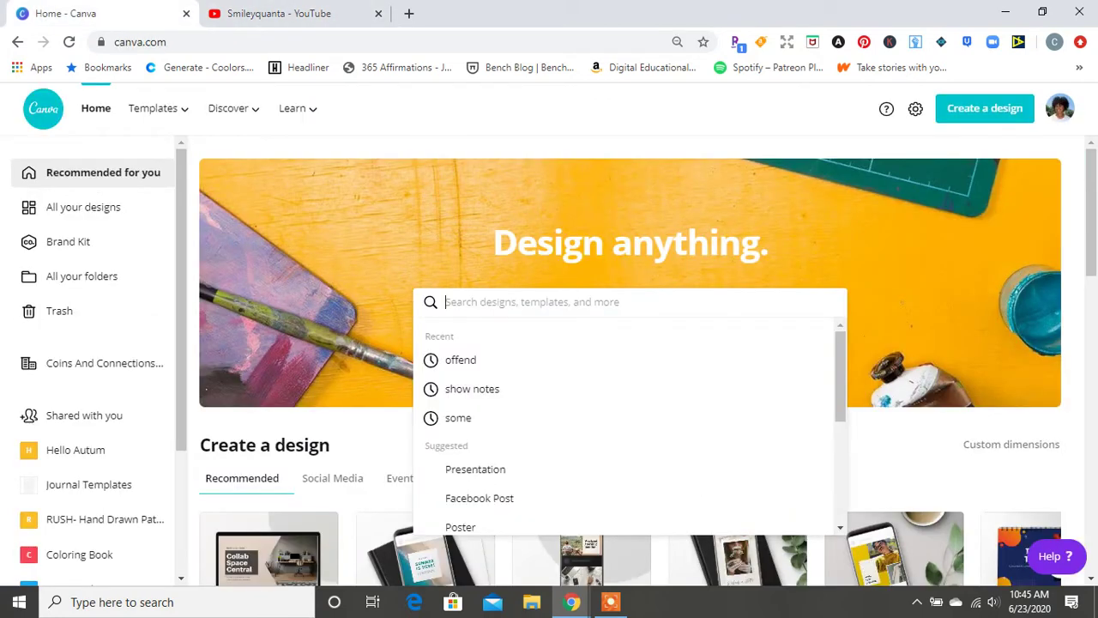
pyautogui.write('yu')
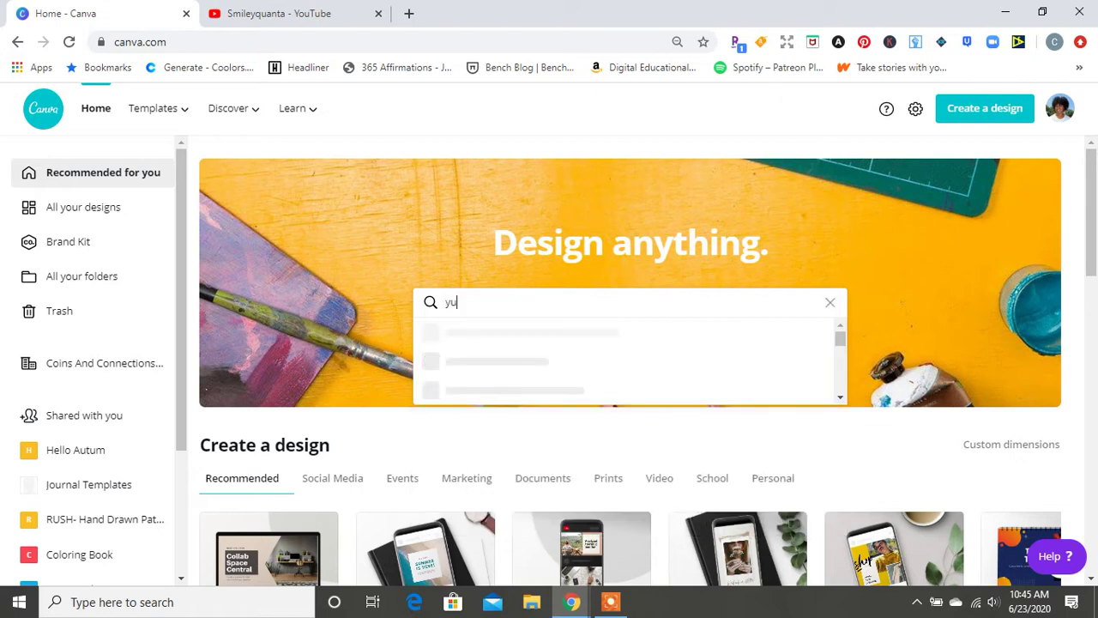
pyautogui.press('BackSpace')
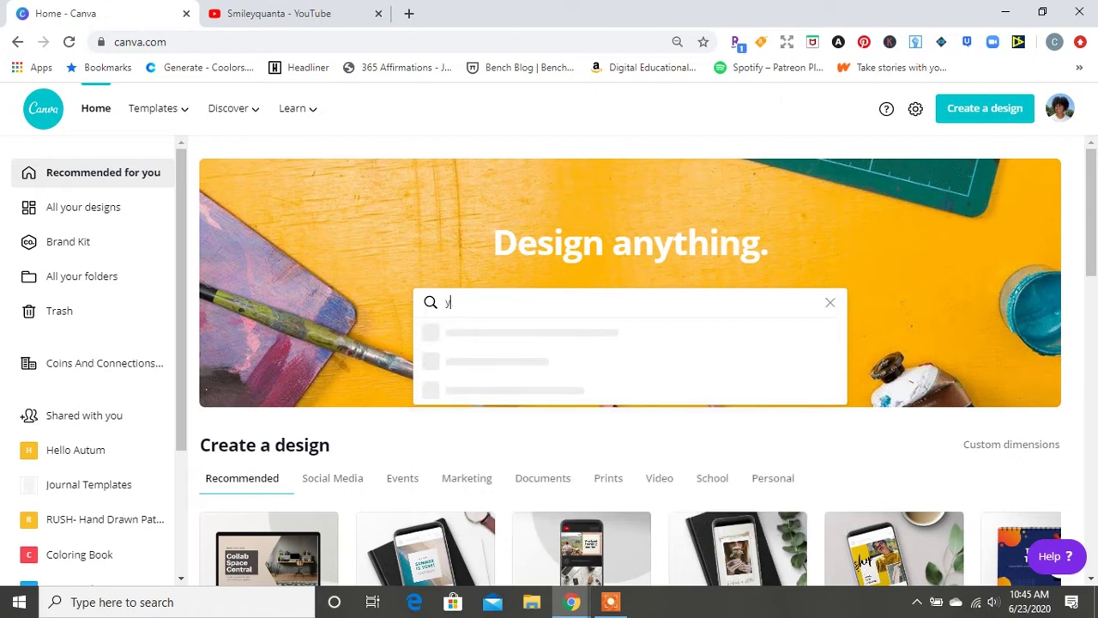
pyautogui.write('outube')
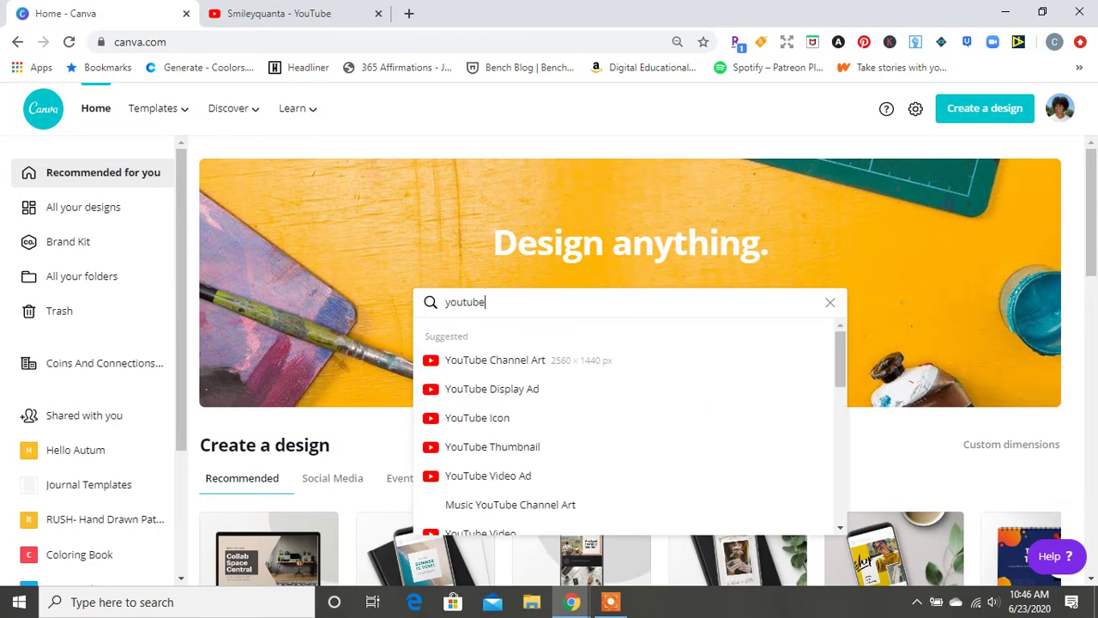
pyautogui.press('Down')
pyautogui.press('Down')
pyautogui.press('Down')
pyautogui.press('Return')
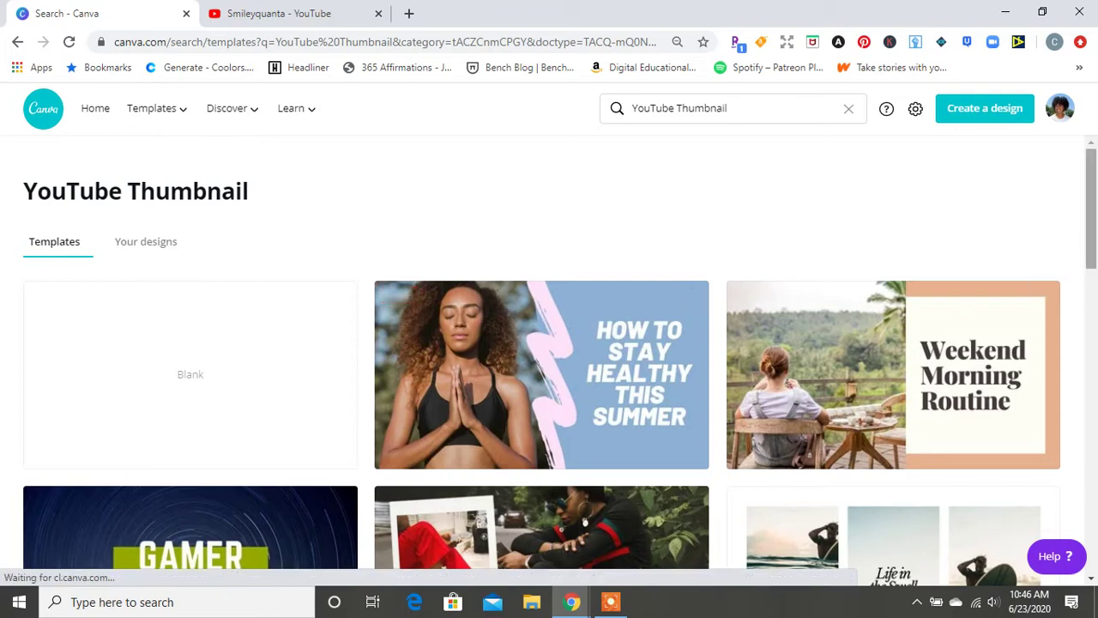
# - Look through the YouTube Thumbnail templates and start a blank design
pyautogui.scroll(-3, 549, 361)
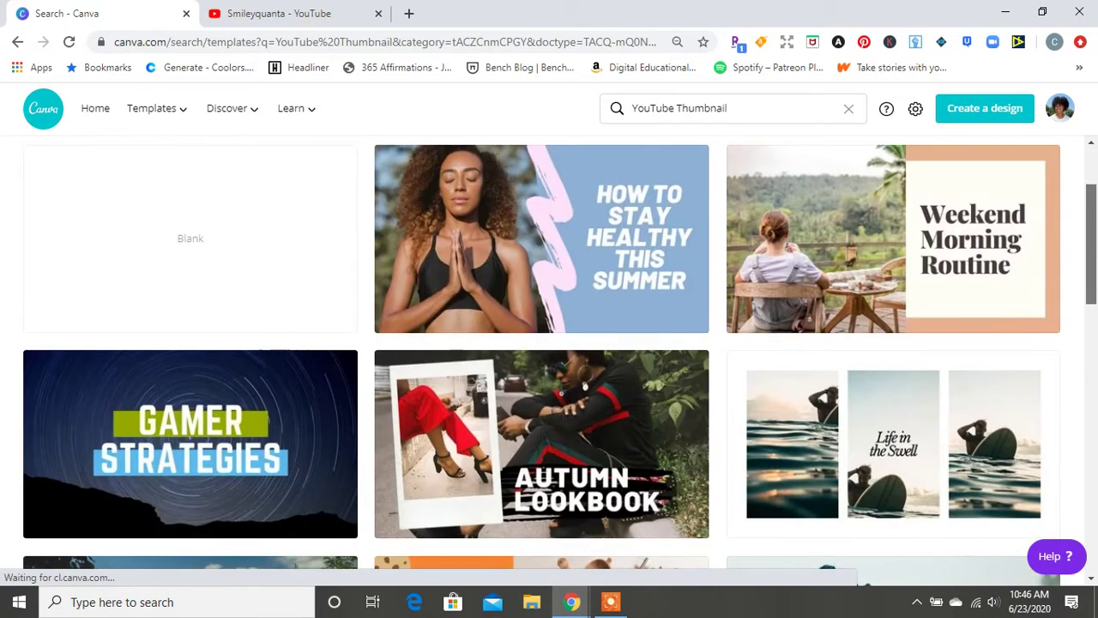
pyautogui.scroll(-3, 549, 360)
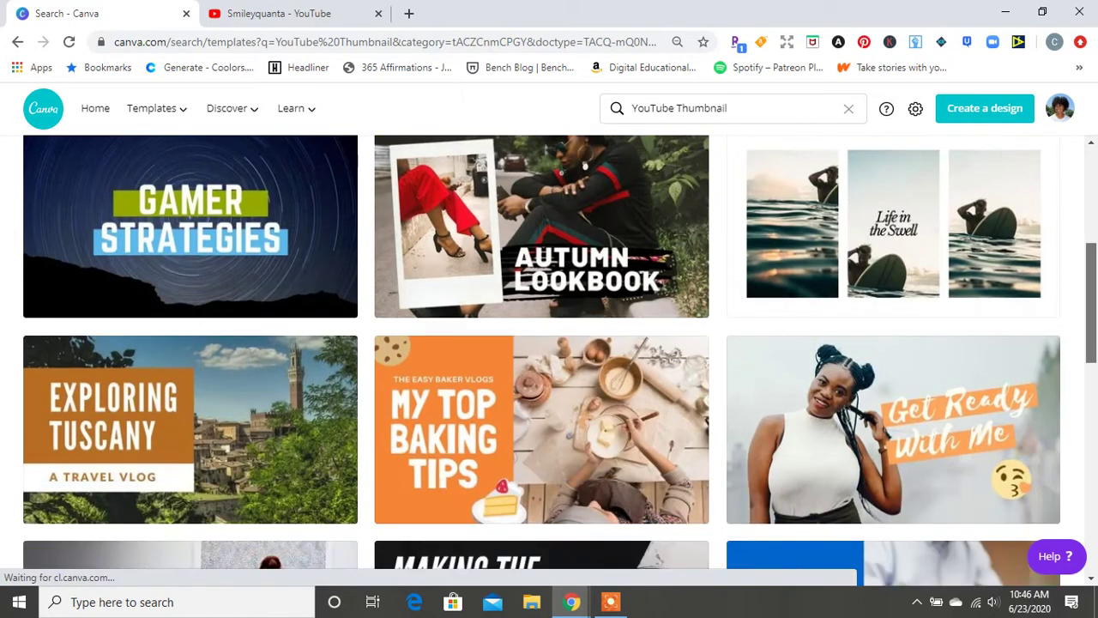
pyautogui.scroll(-1, 549, 361)
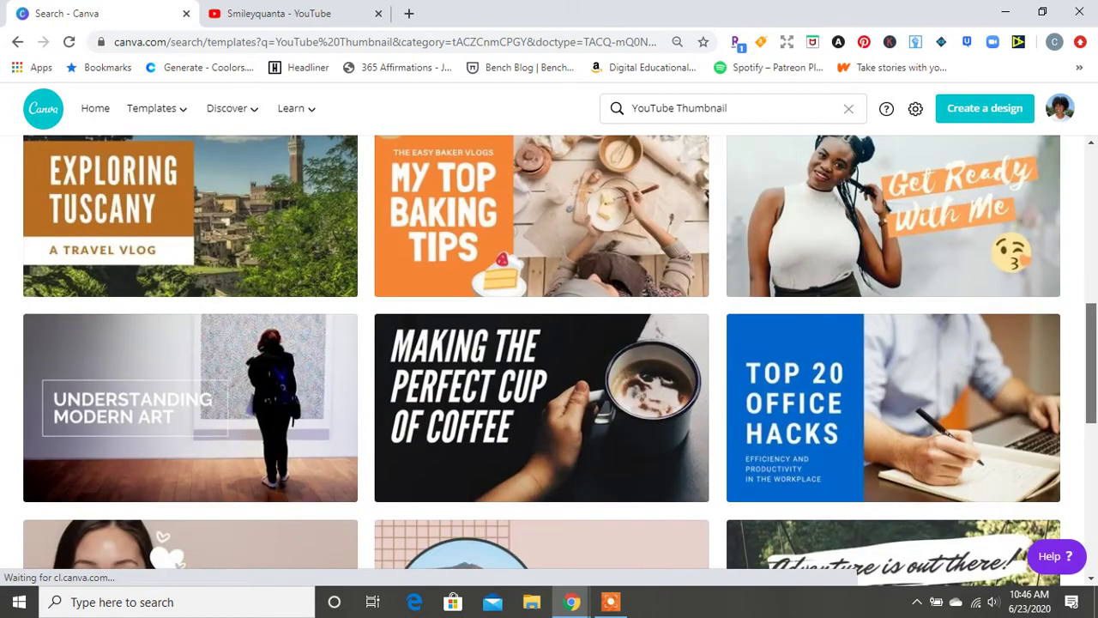
pyautogui.scroll(-4, 549, 360)
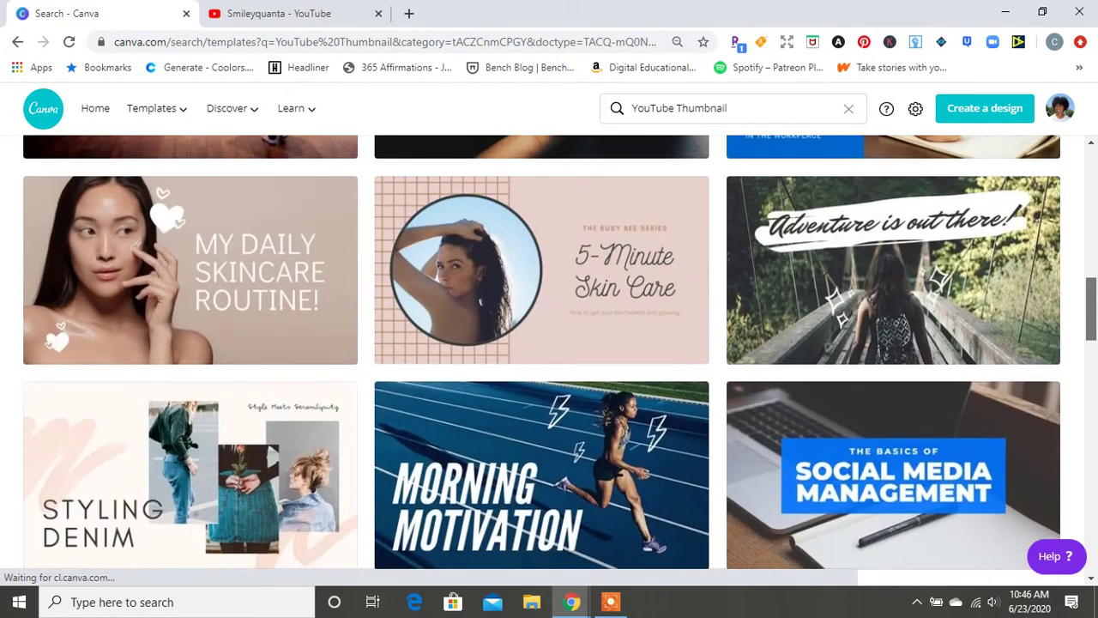
pyautogui.moveTo(1092, 309); pyautogui.dragTo(1091, 181)
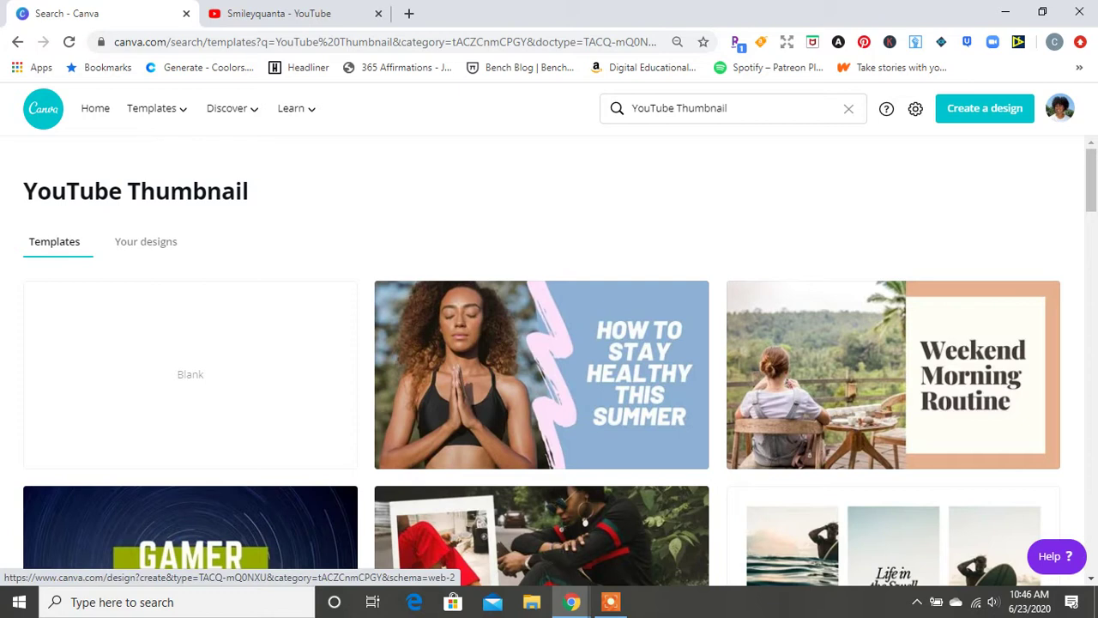
pyautogui.click(190, 374)
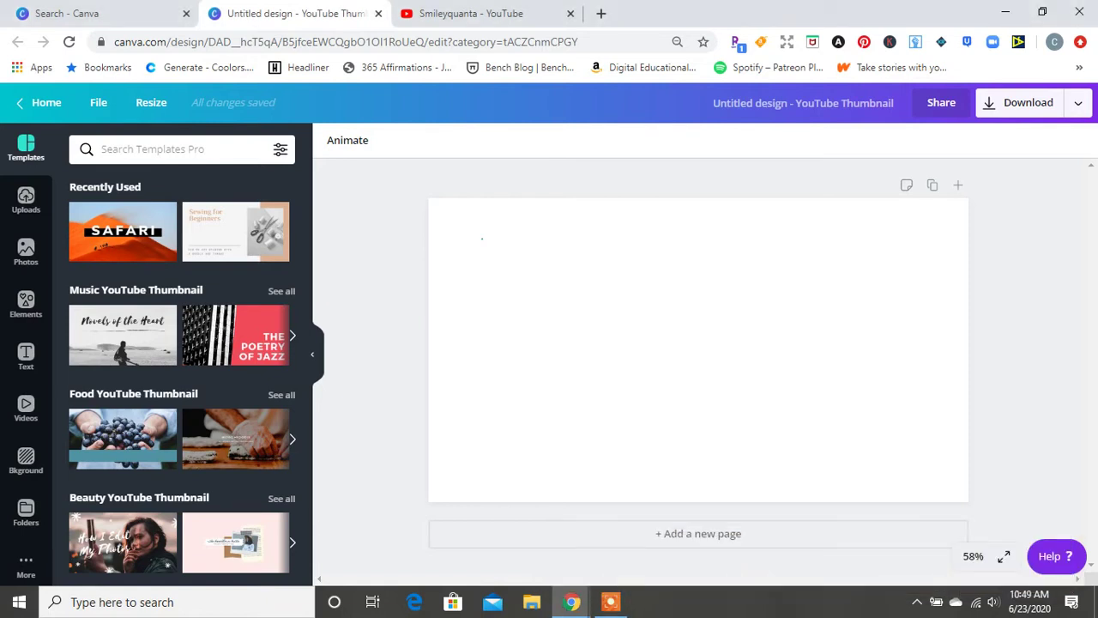
# - Set the page background to the light green of the B1 brand palette
pyautogui.click(481, 275)
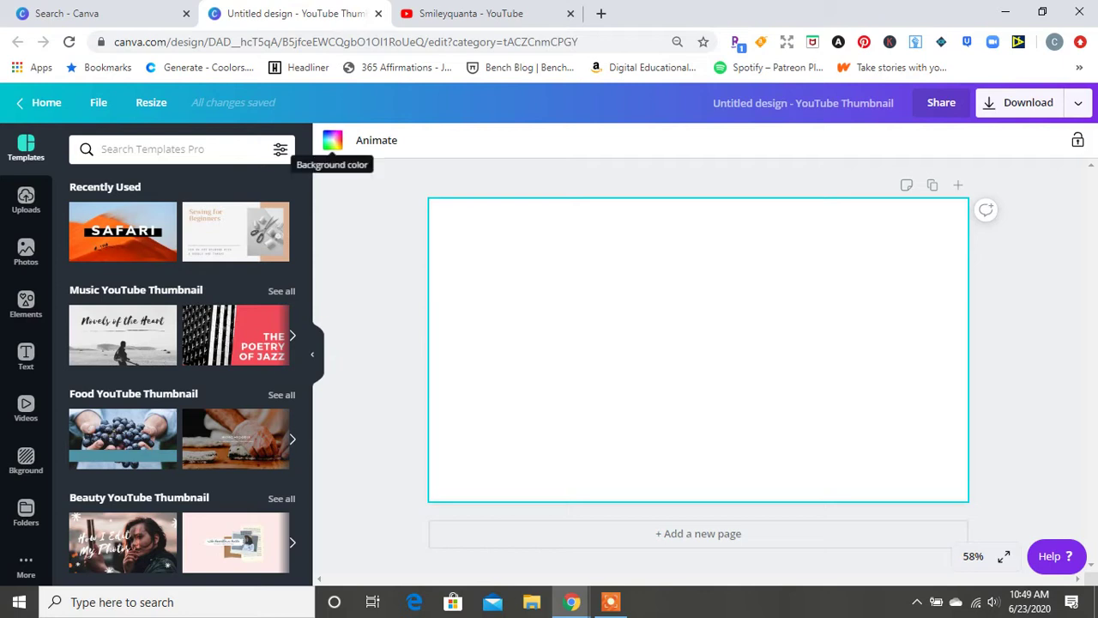
pyautogui.click(332, 140)
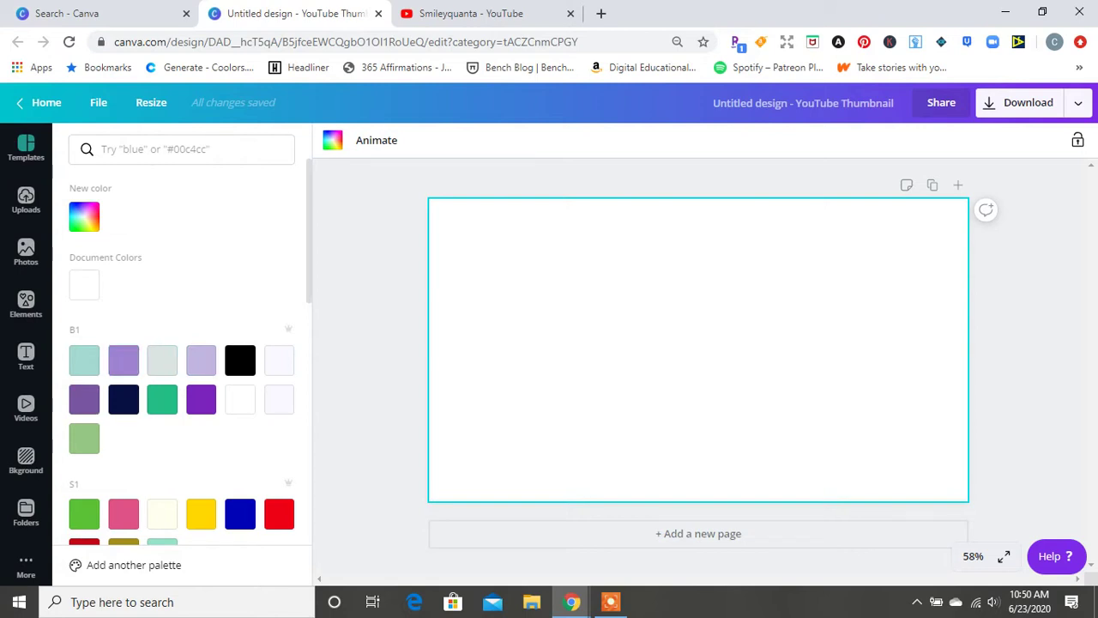
pyautogui.click(84, 438)
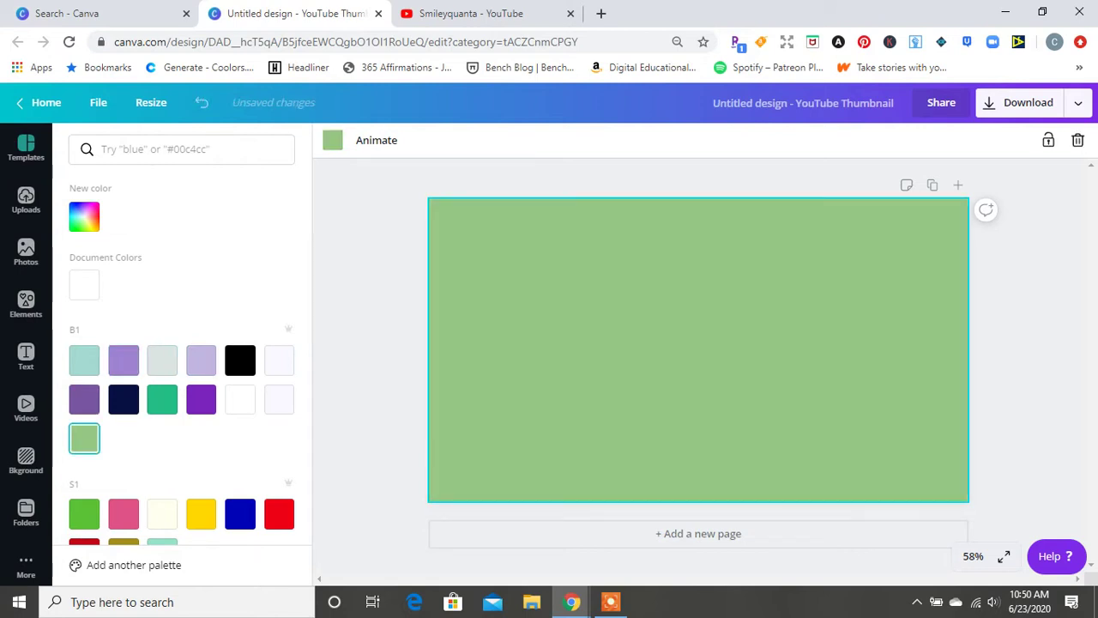
# - Add the "Cheers to the New Year" text combination to the page
pyautogui.click(26, 356)
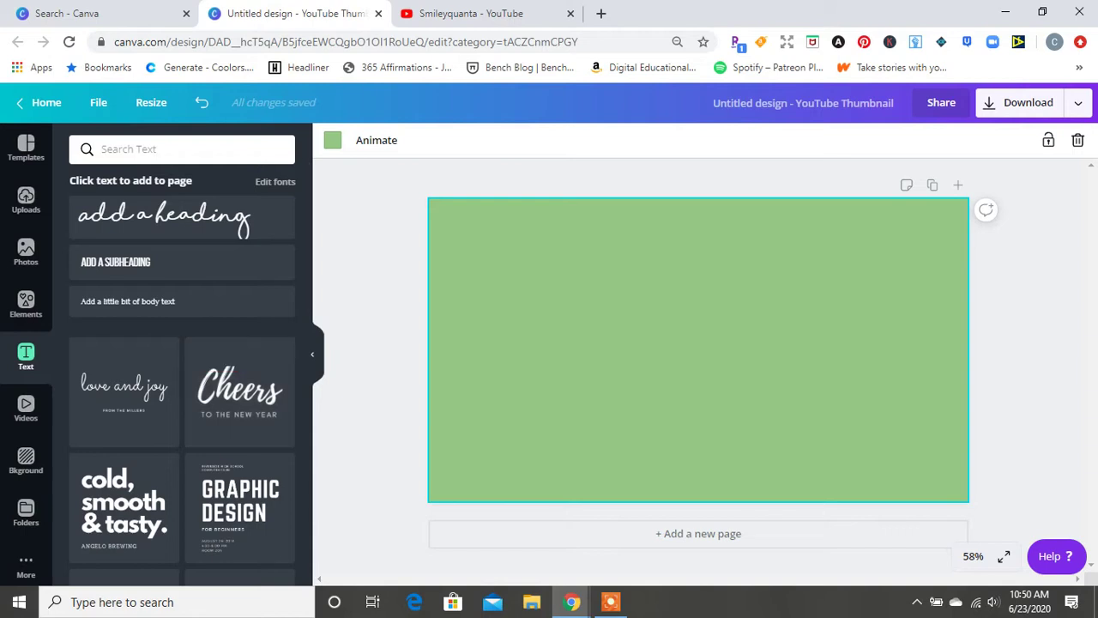
pyautogui.click(239, 391)
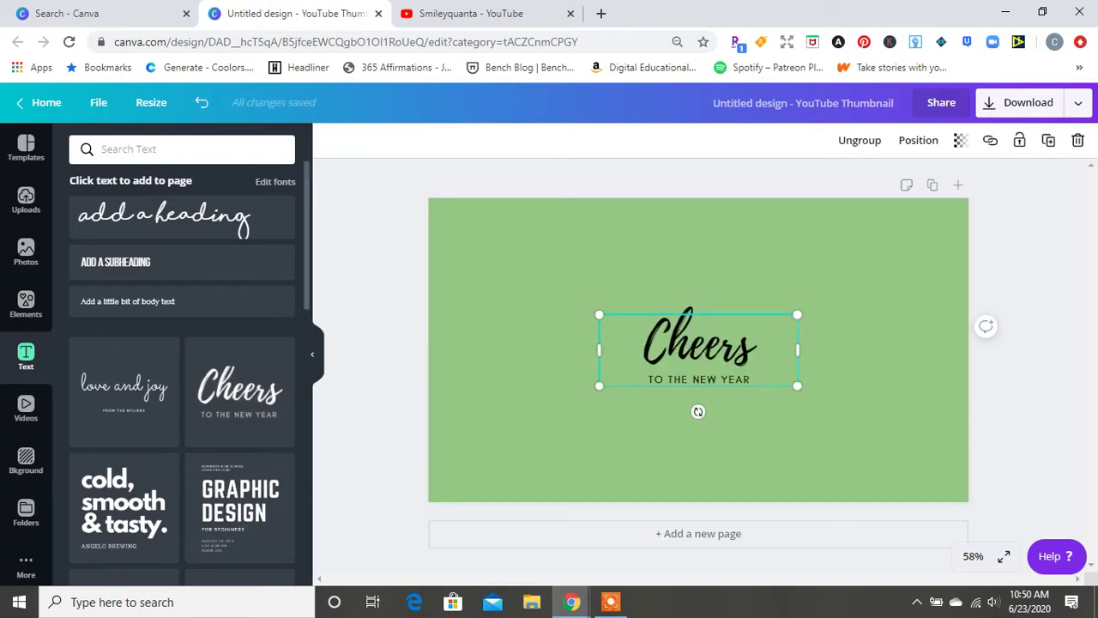
pyautogui.scroll(-5, 182, 386)
pyautogui.scroll(6, 182, 386)
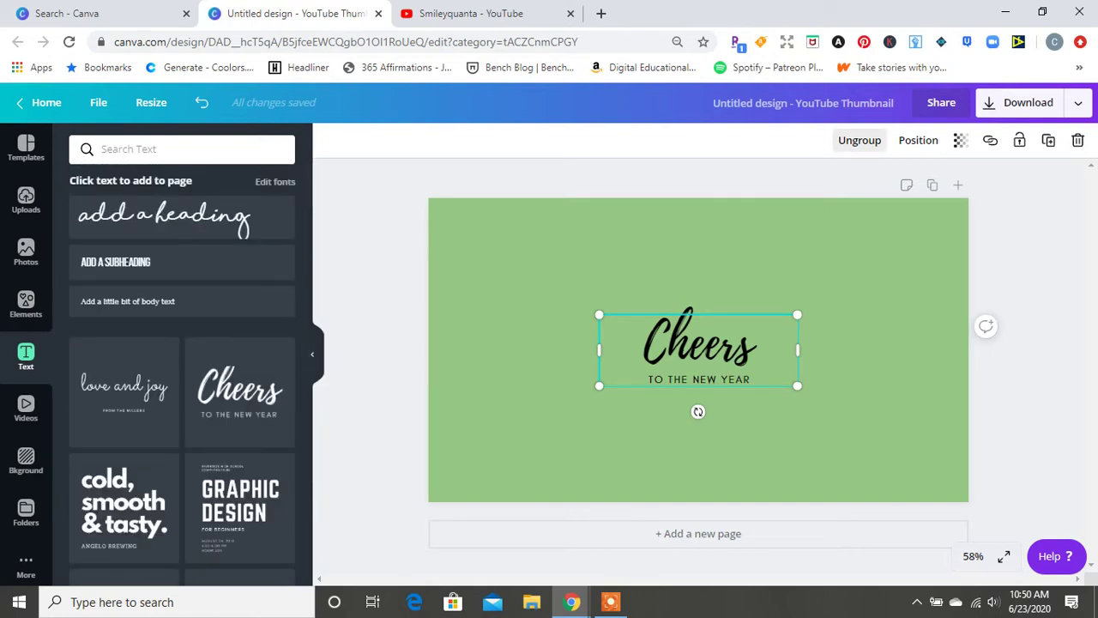
# - Ungroup the added text combination and delete its "To the New Year" line
pyautogui.click(860, 140)
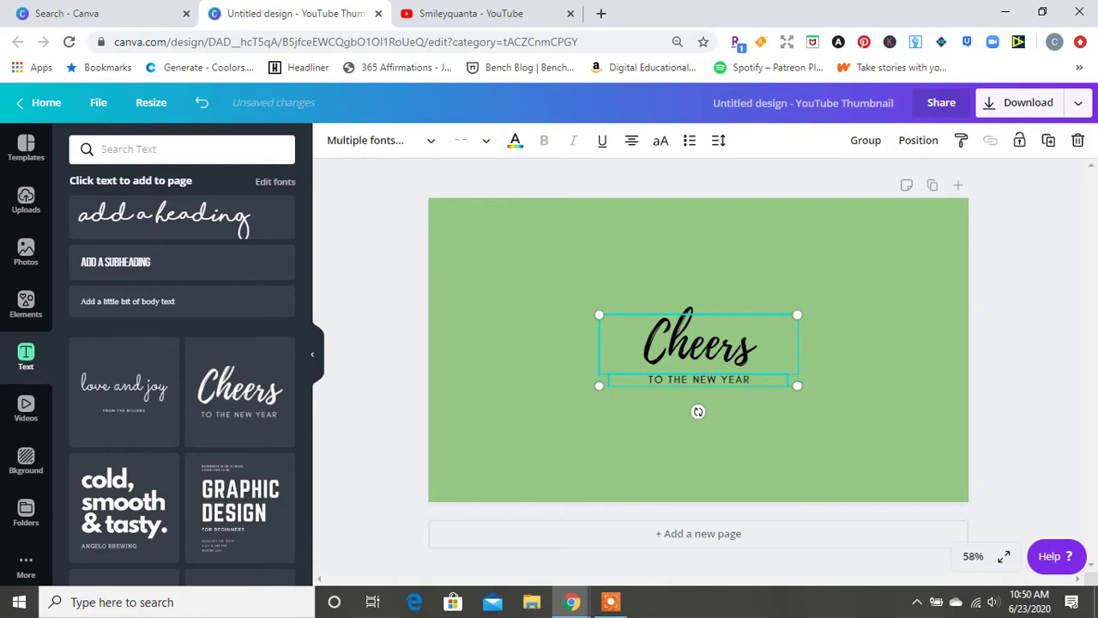
pyautogui.press('Escape')
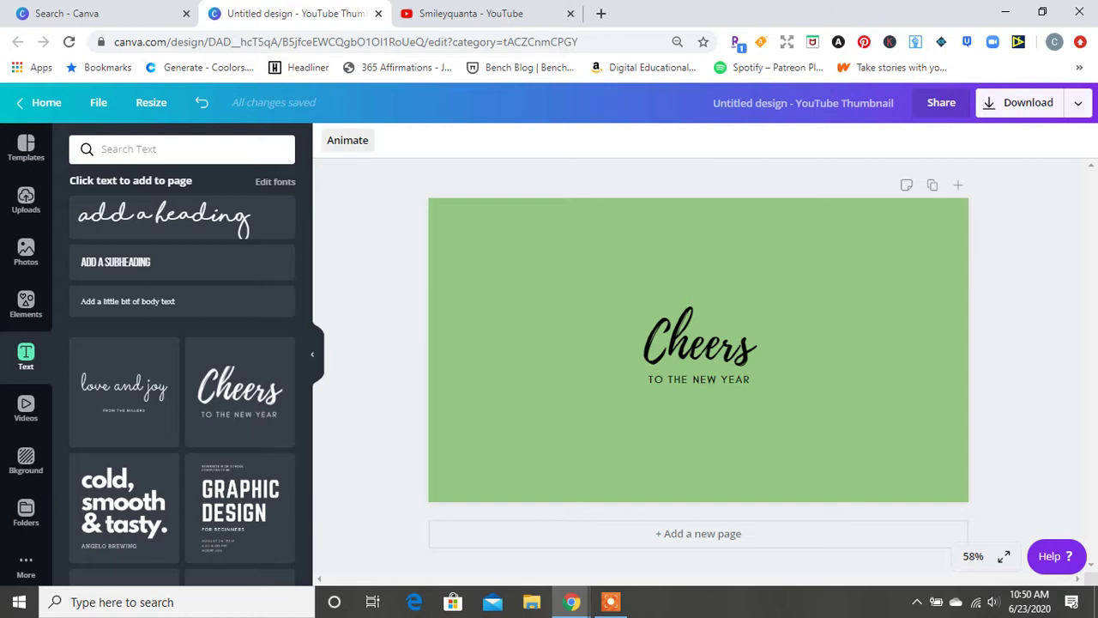
pyautogui.click(698, 380)
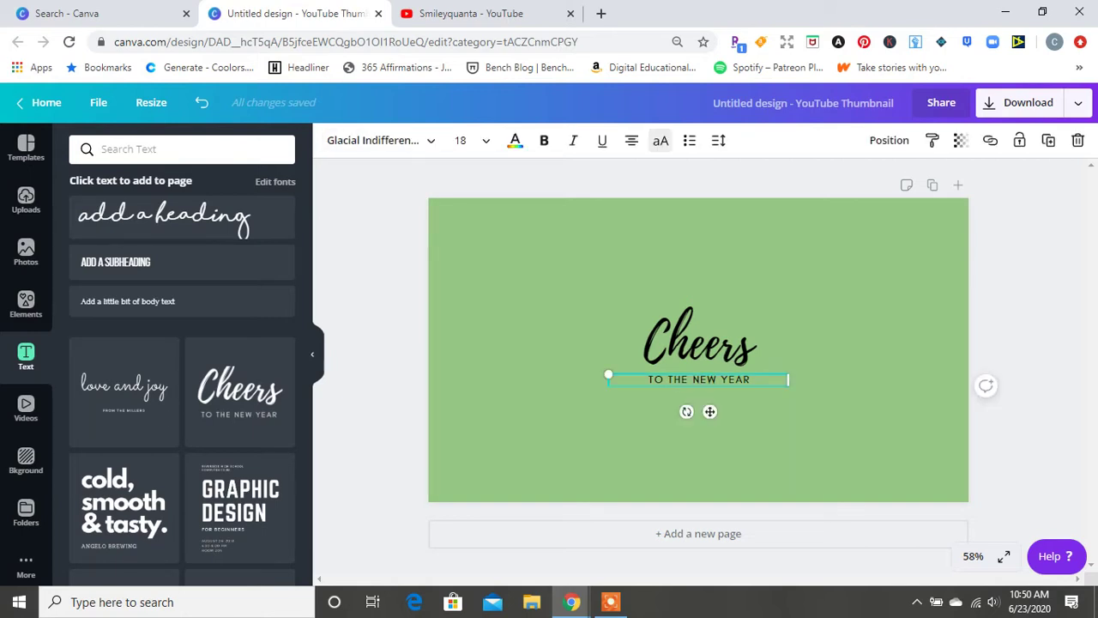
pyautogui.press('Delete')
# - Replace the word "Cheers" with "Welcome To My"
pyautogui.click(705, 345)
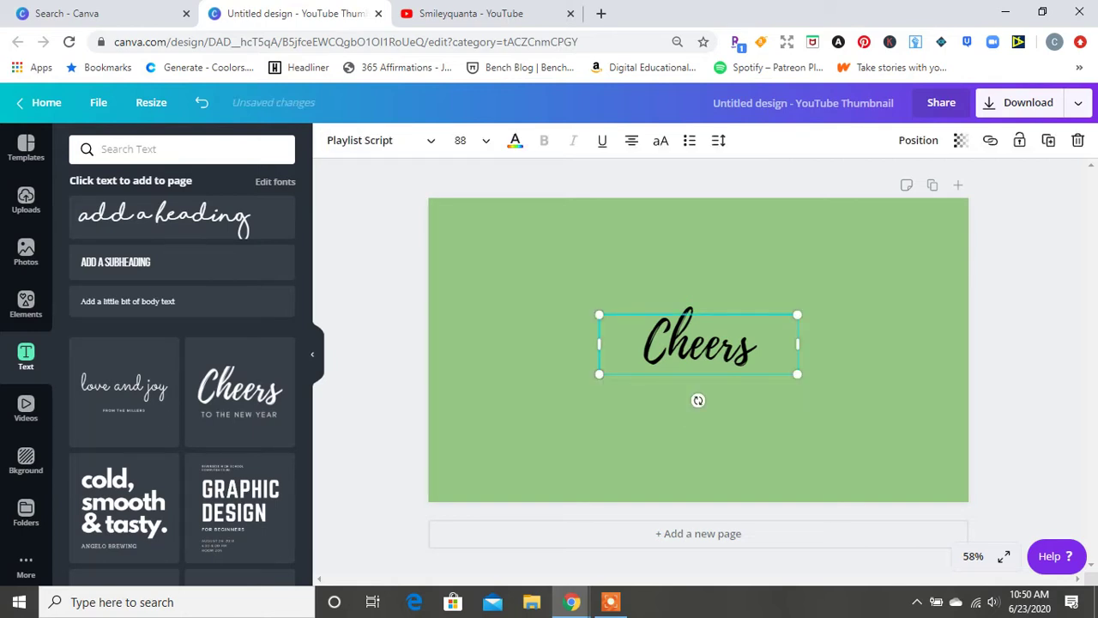
pyautogui.click(706, 345)
pyautogui.doubleClick(705, 345)
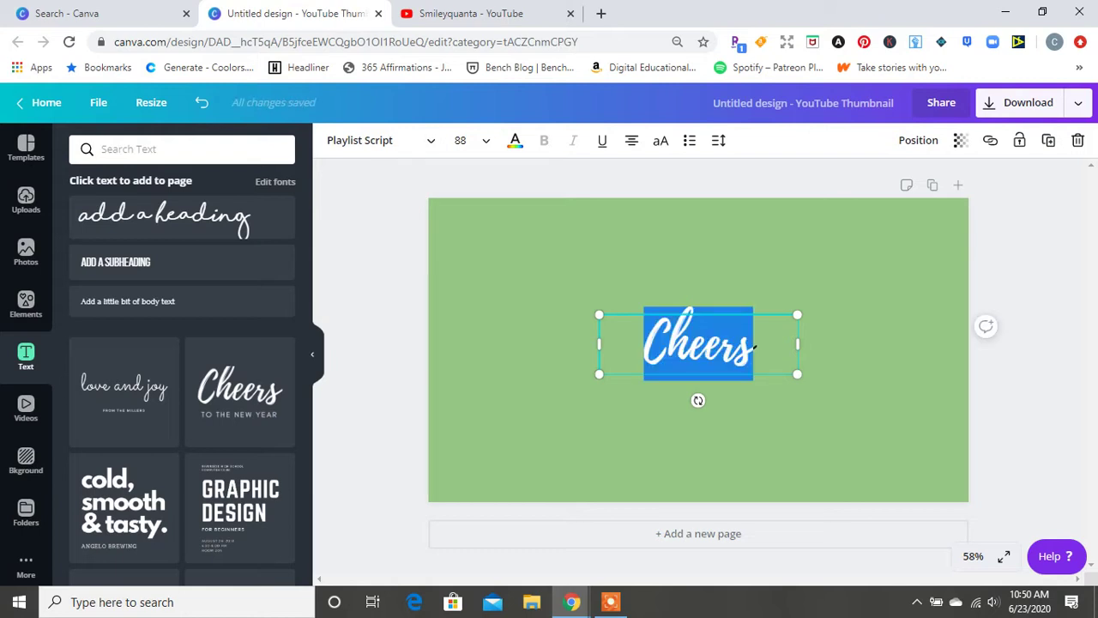
pyautogui.write('Welc')
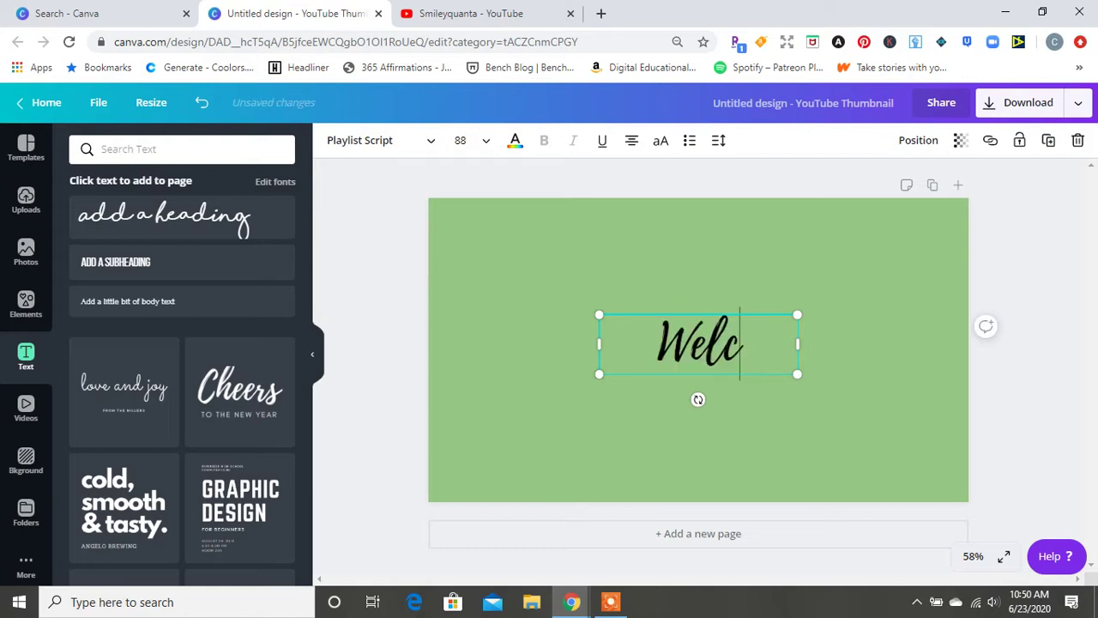
pyautogui.write('ome To My')
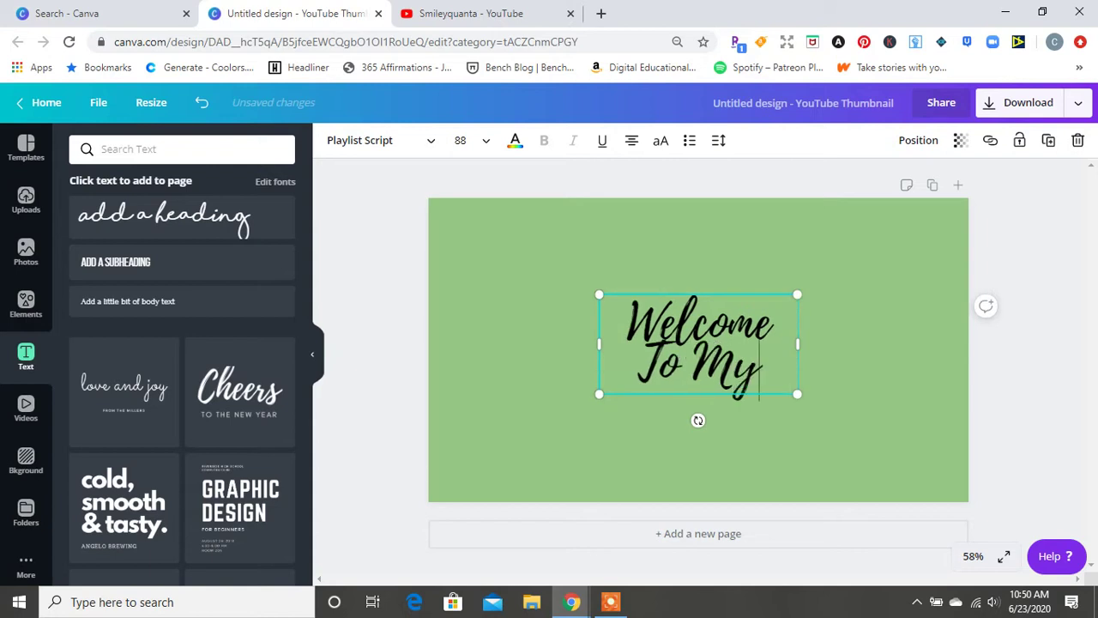
# - Clear the script text box's wording and enter "Hey!" instead
pyautogui.press('BackSpace')
pyautogui.press('BackSpace')
pyautogui.press('BackSpace')
pyautogui.press('BackSpace')
pyautogui.press('BackSpace')
pyautogui.press('BackSpace')
pyautogui.press('BackSpace')
pyautogui.press('BackSpace')
pyautogui.press('BackSpace')
pyautogui.press('BackSpace')
pyautogui.press('BackSpace')
pyautogui.press('BackSpace')
pyautogui.press('BackSpace')
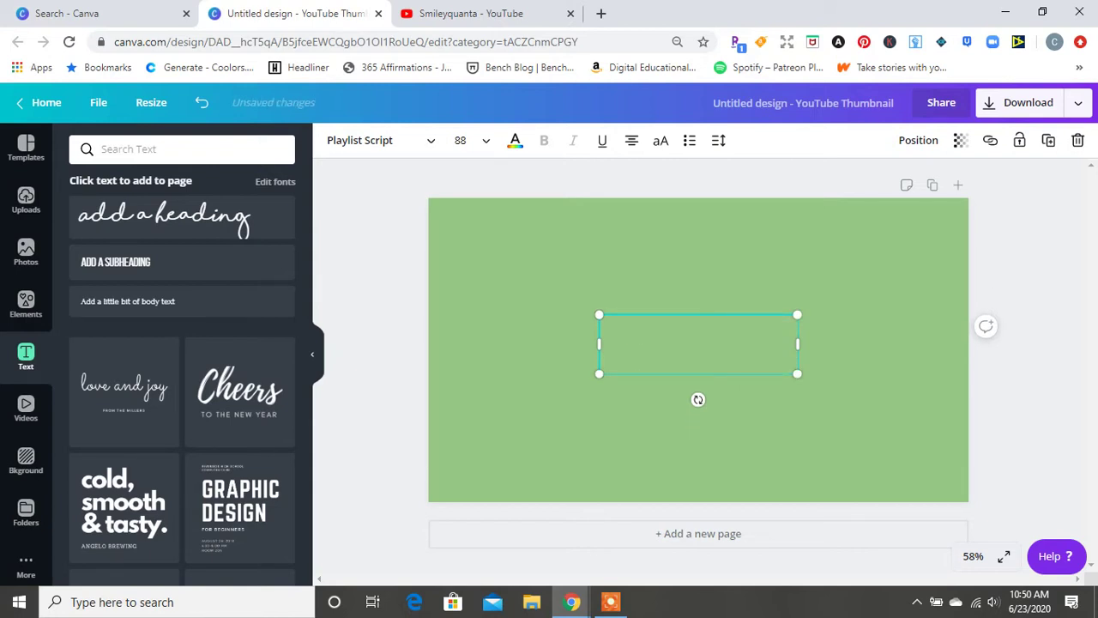
pyautogui.write('HEY')
pyautogui.press('BackSpace')
pyautogui.press('BackSpace')
pyautogui.write('ey')
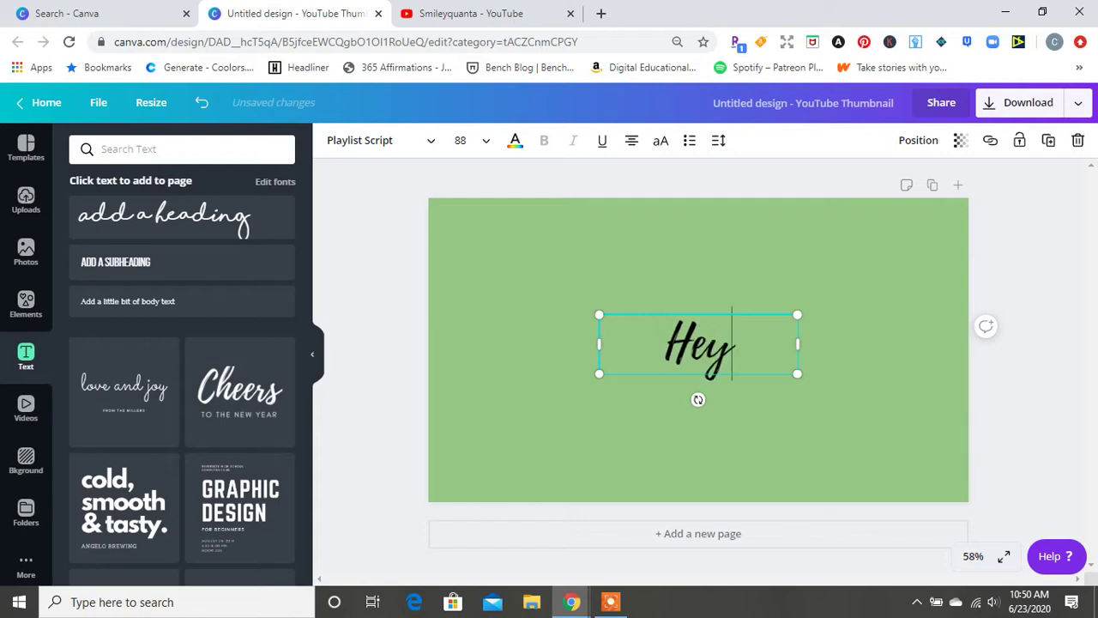
pyautogui.write('!')
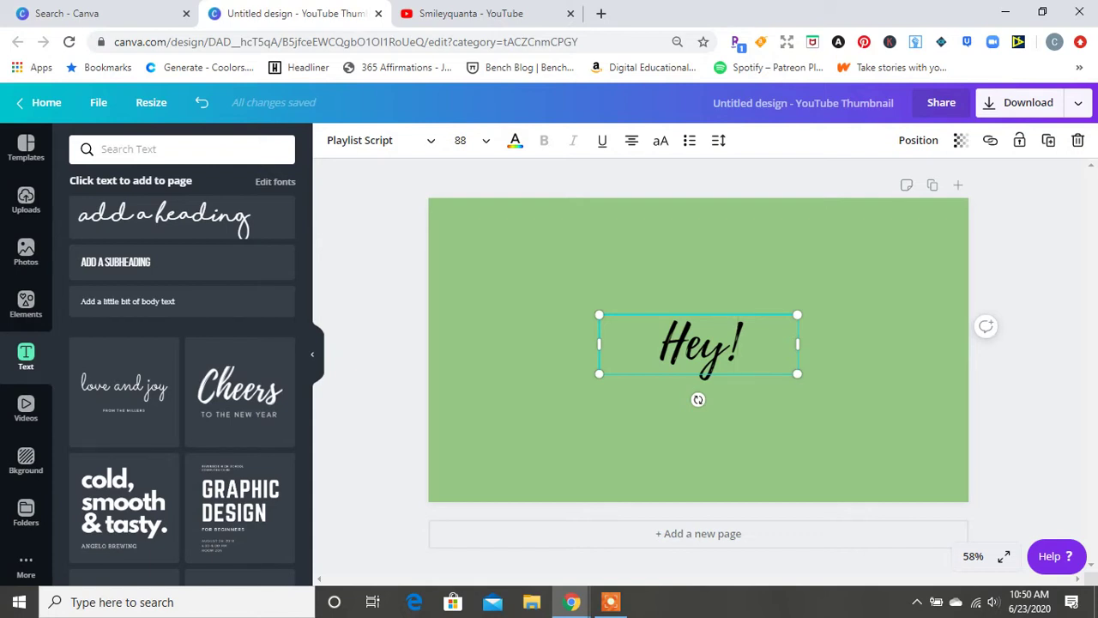
# - Enlarge the "Hey!" text to font size 175 and move it into the upper half of the page
pyautogui.moveTo(599, 374); pyautogui.dragTo(404, 434)
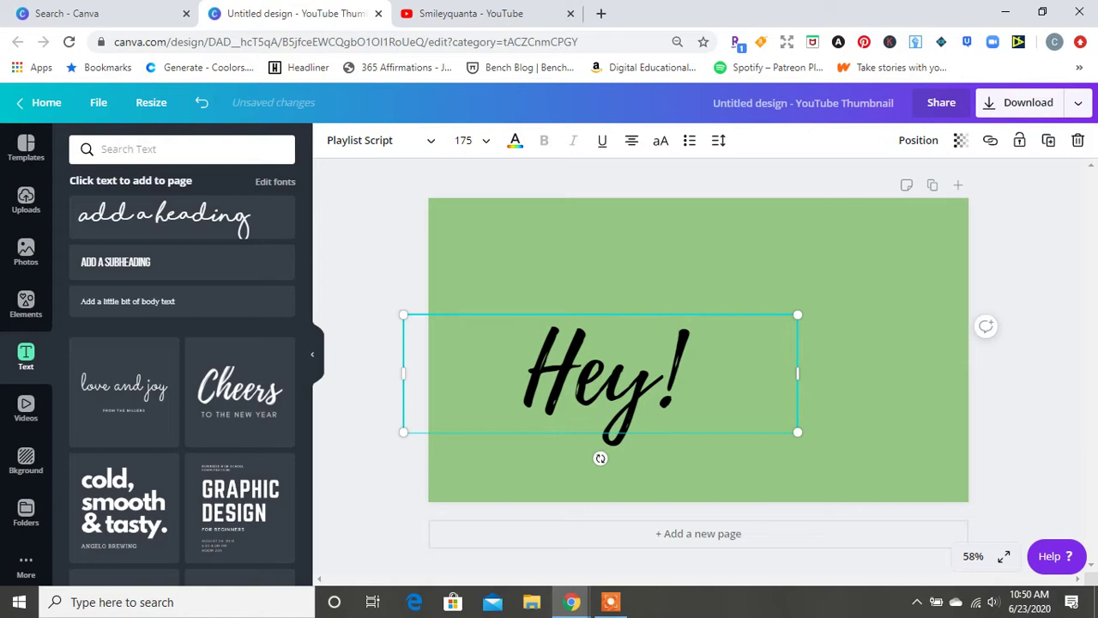
pyautogui.click(1010, 360)
pyautogui.moveTo(601, 374); pyautogui.dragTo(599, 295)
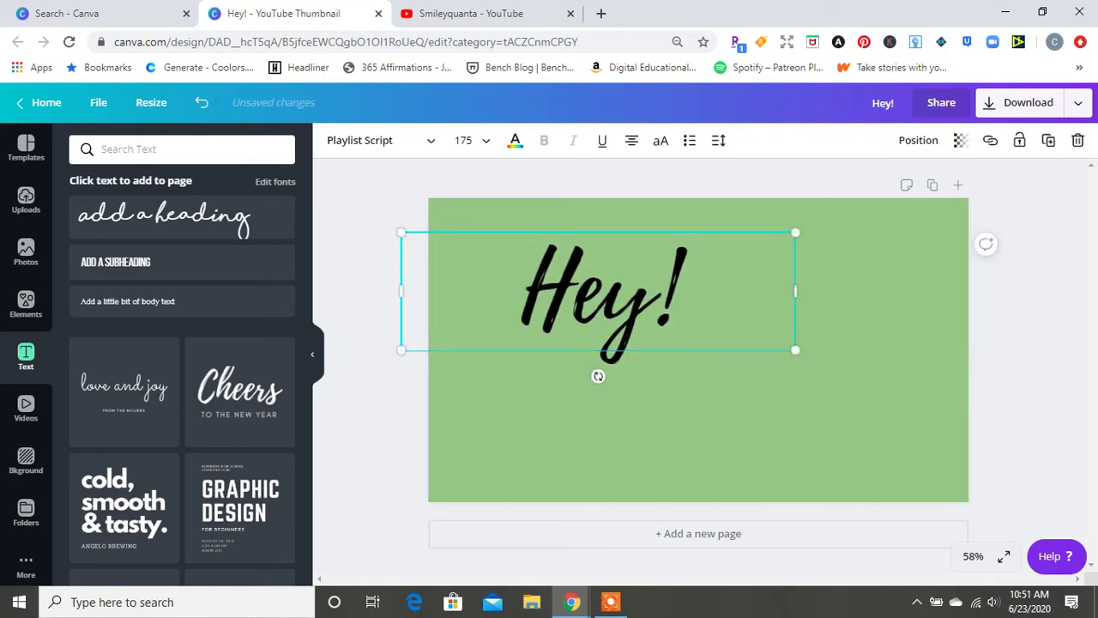
# - Duplicate the "Hey!" text and color the copy white
pyautogui.click(1049, 140)
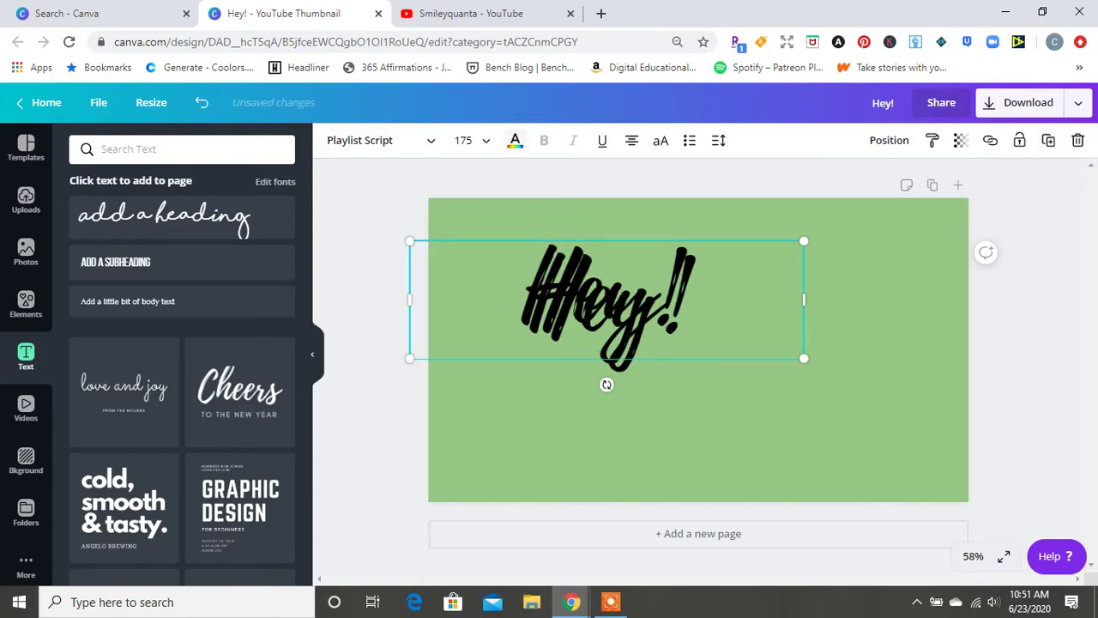
pyautogui.click(515, 140)
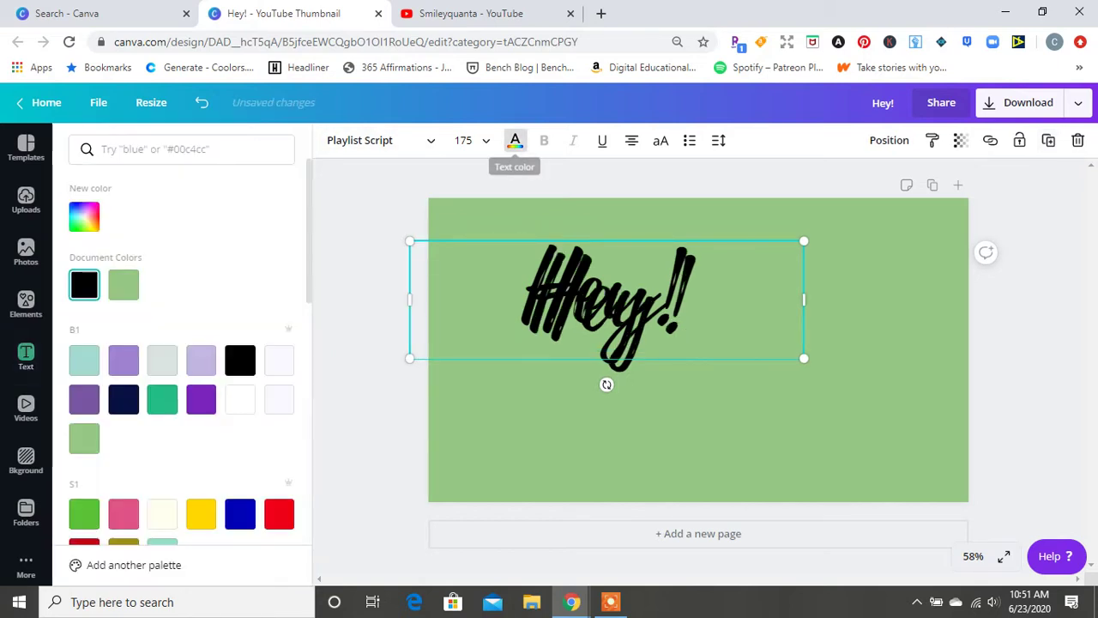
pyautogui.click(240, 399)
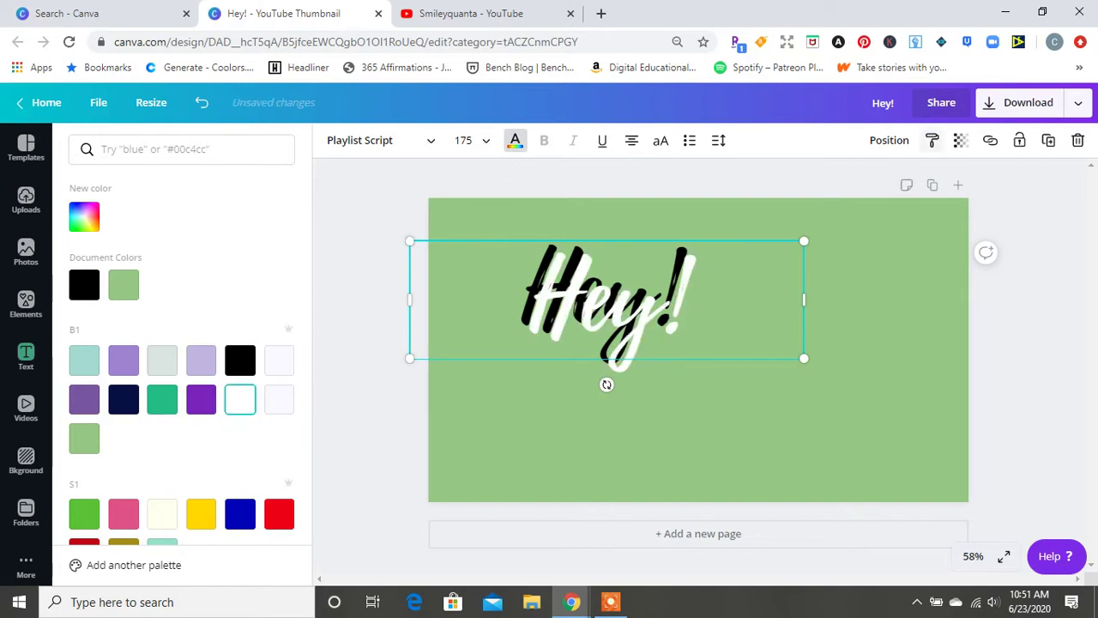
# - Send the white "Hey!" text behind the black one and move the black text to sit slightly offset over it
pyautogui.click(889, 140)
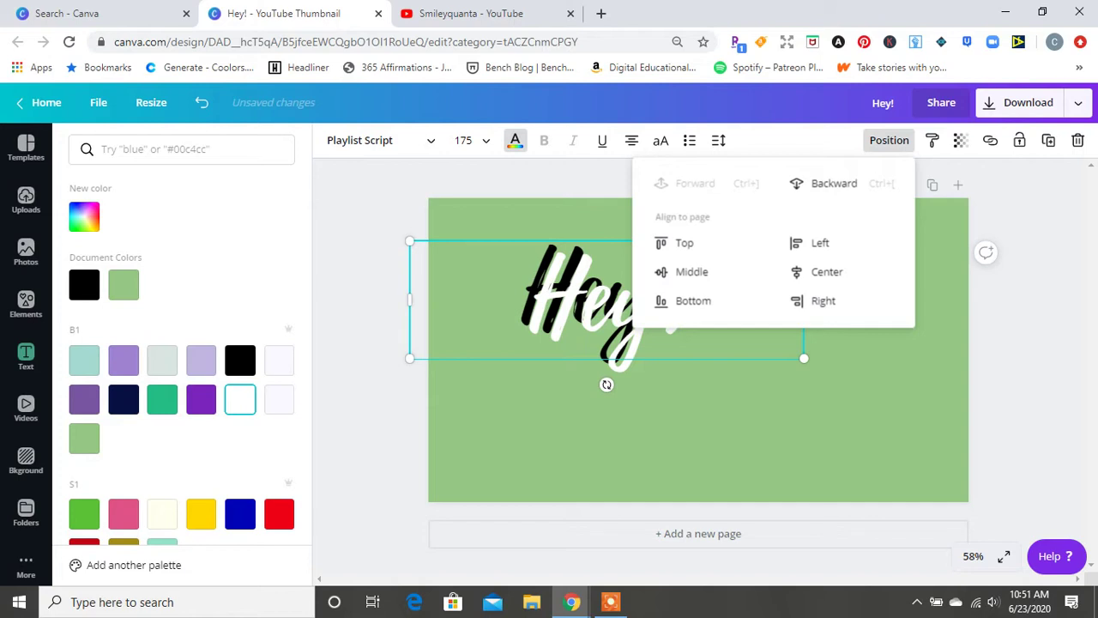
pyautogui.click(833, 184)
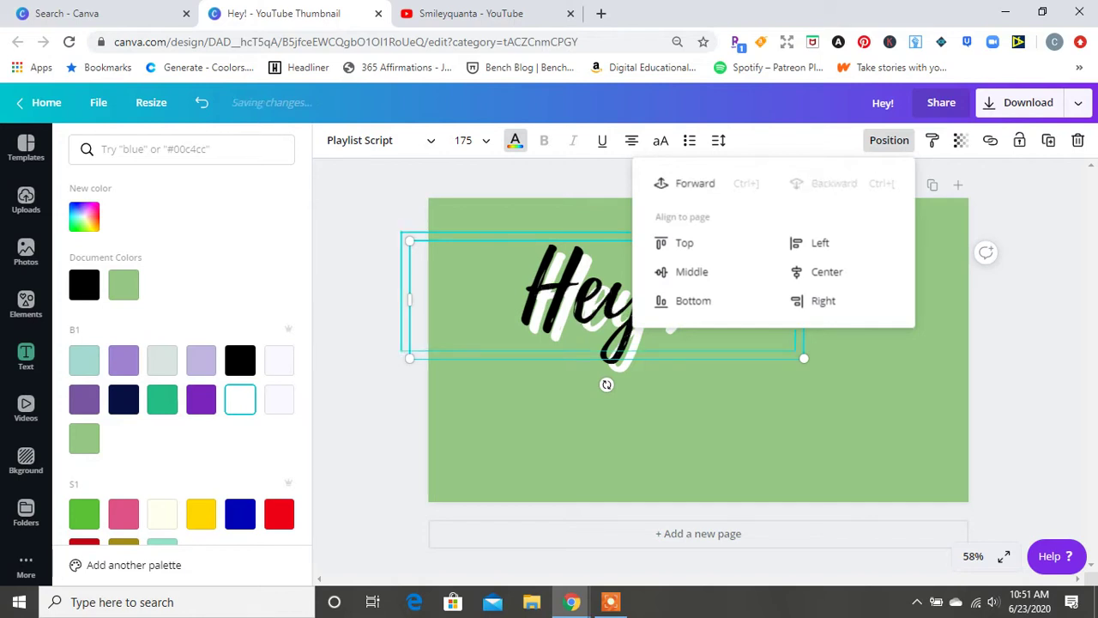
pyautogui.click(601, 296)
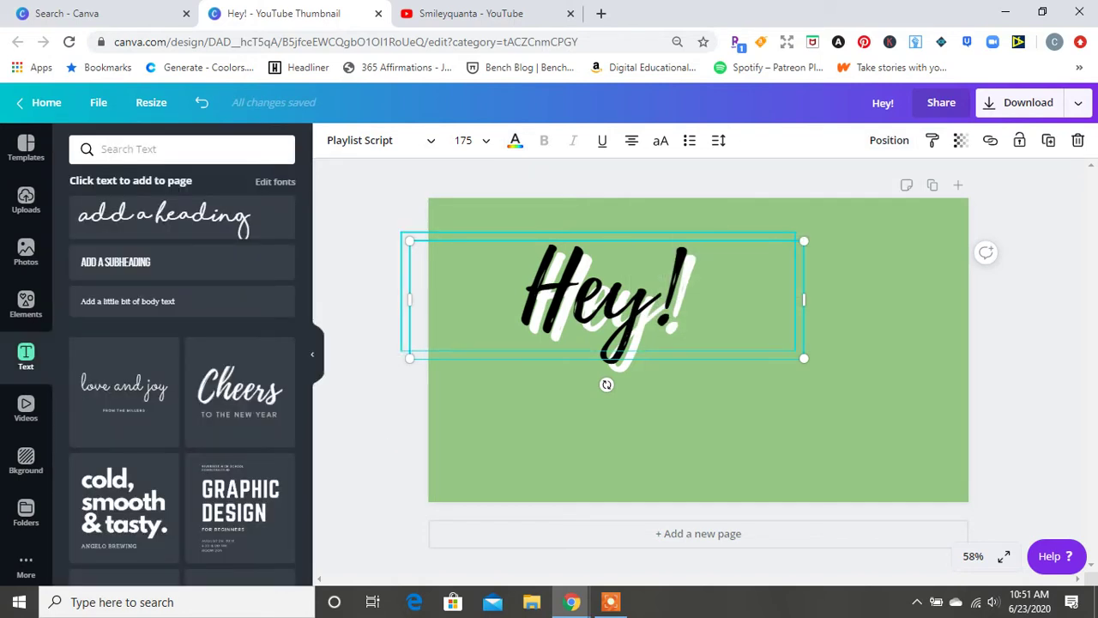
pyautogui.moveTo(605, 296); pyautogui.dragTo(607, 303)
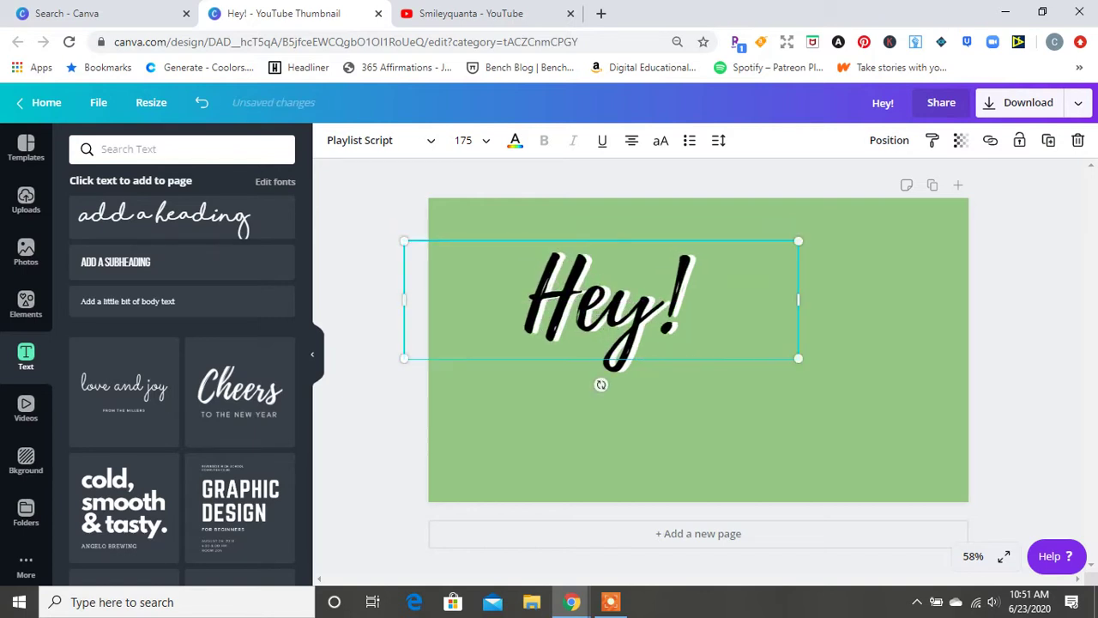
pyautogui.click(378, 395)
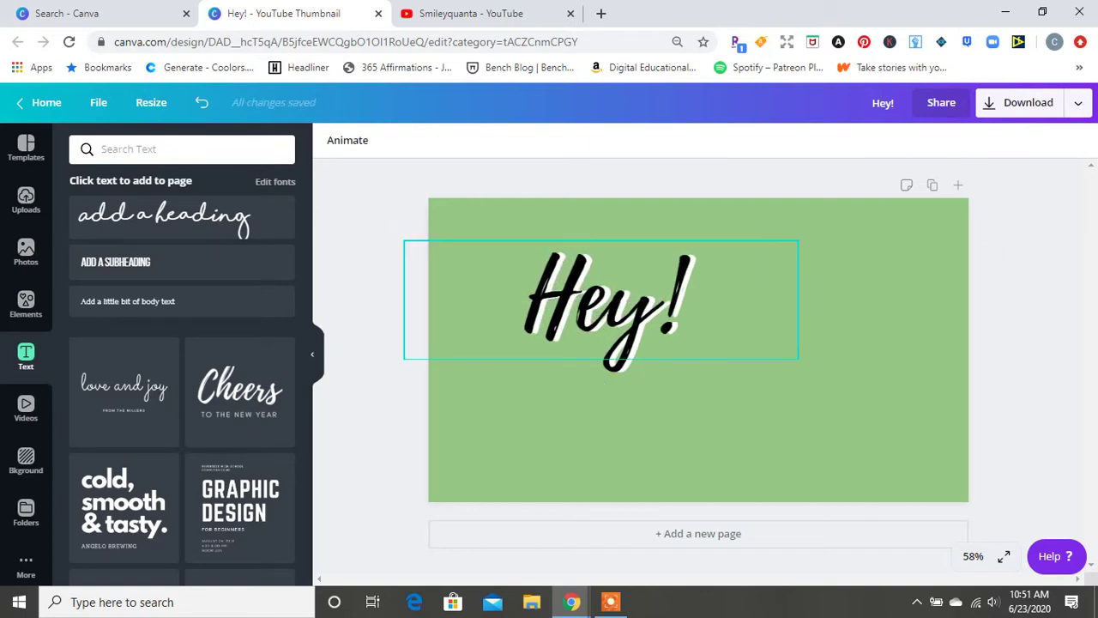
pyautogui.click(605, 301)
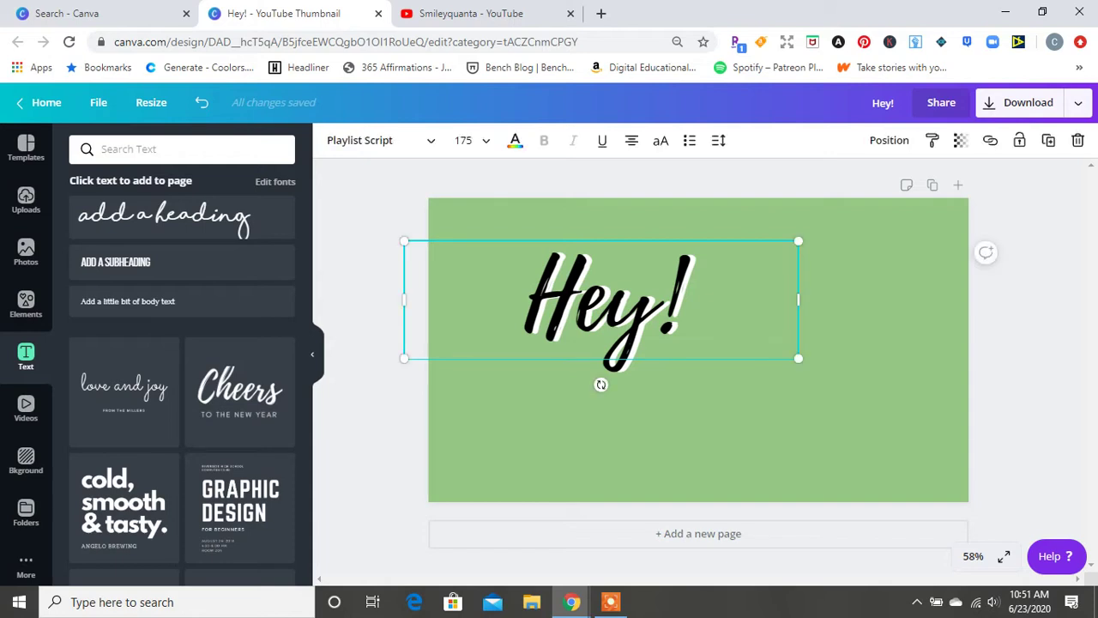
pyautogui.moveTo(601, 326)
pyautogui.mouseDown()
pyautogui.moveTo(628, 326)
pyautogui.moveTo(601, 326)
pyautogui.mouseUp()
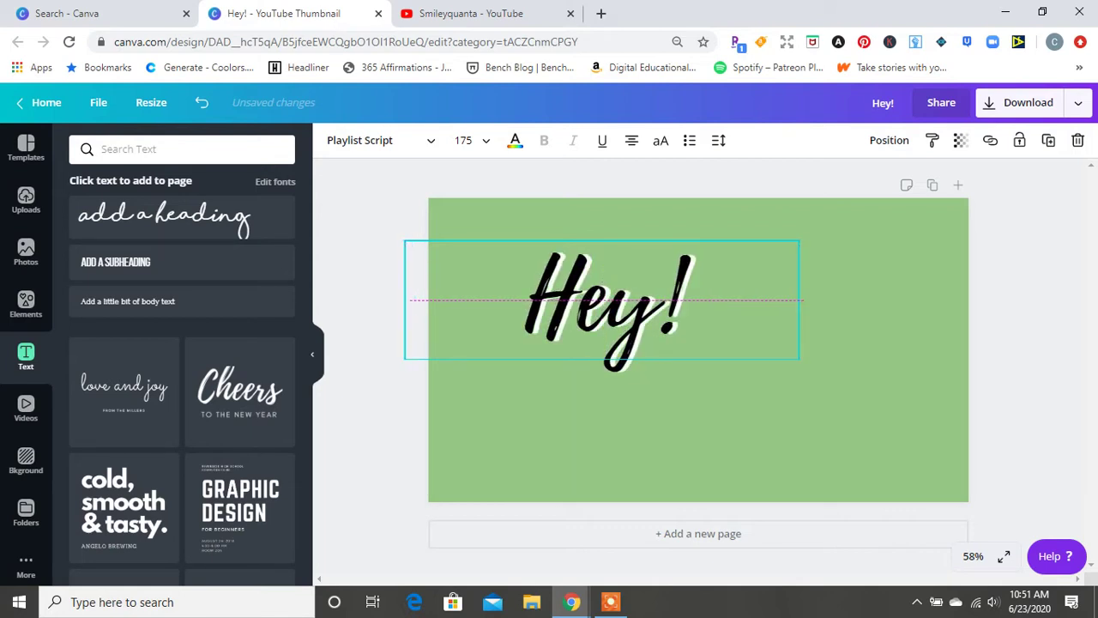
pyautogui.click(698, 380)
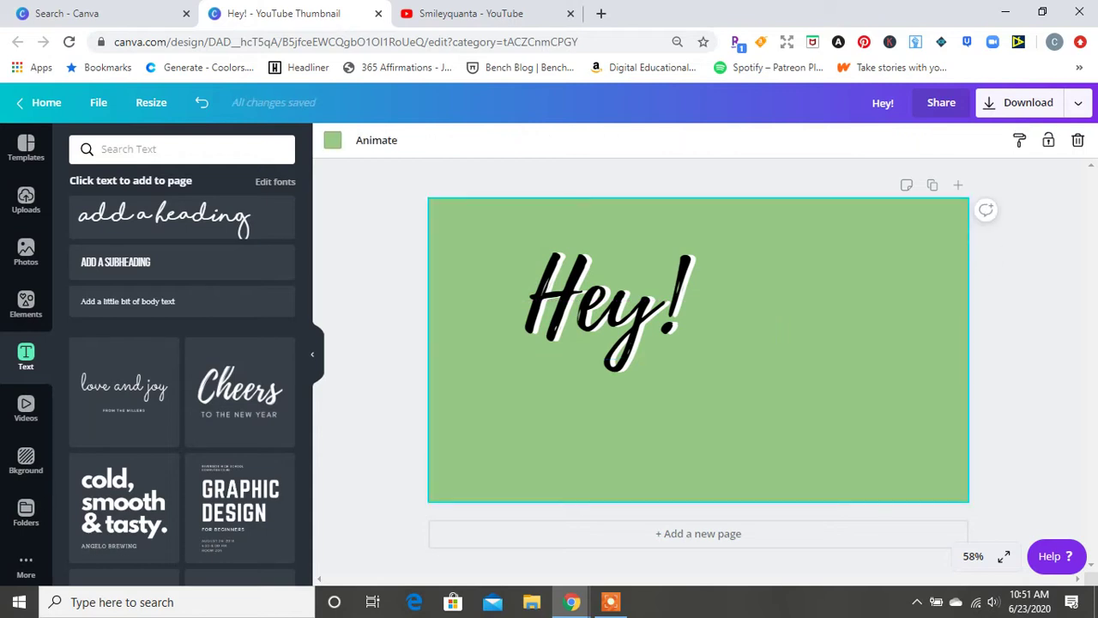
# - Group the black and white "Hey!" texts and move the group toward the page's upper-left corner
pyautogui.moveTo(698, 380); pyautogui.dragTo(497, 262)
pyautogui.moveTo(698, 379); pyautogui.dragTo(495, 262)
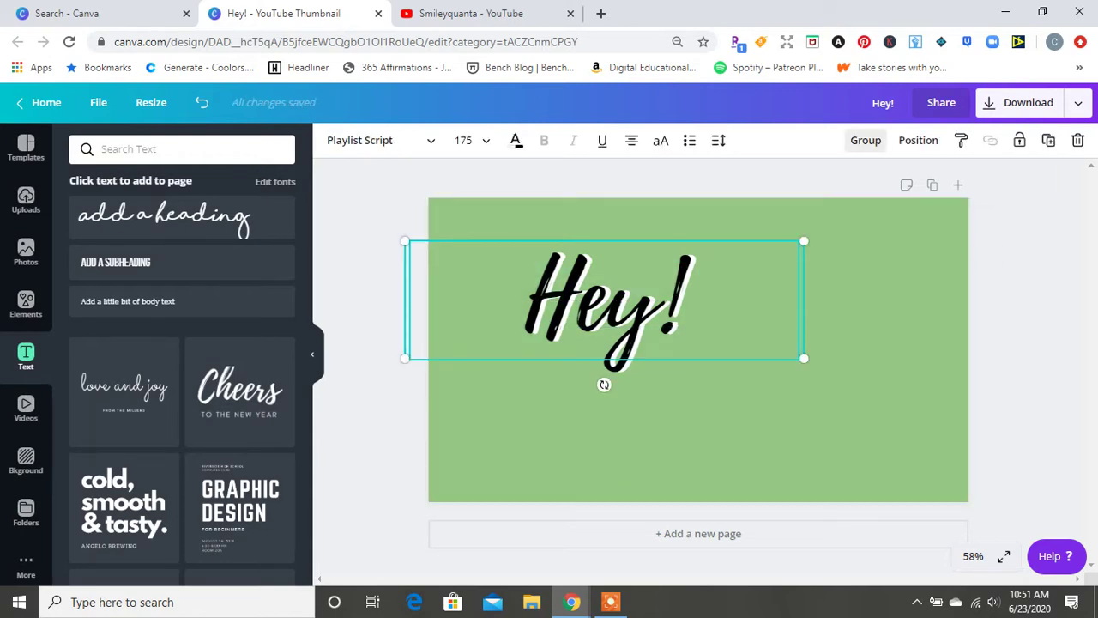
pyautogui.click(866, 140)
pyautogui.click(848, 317)
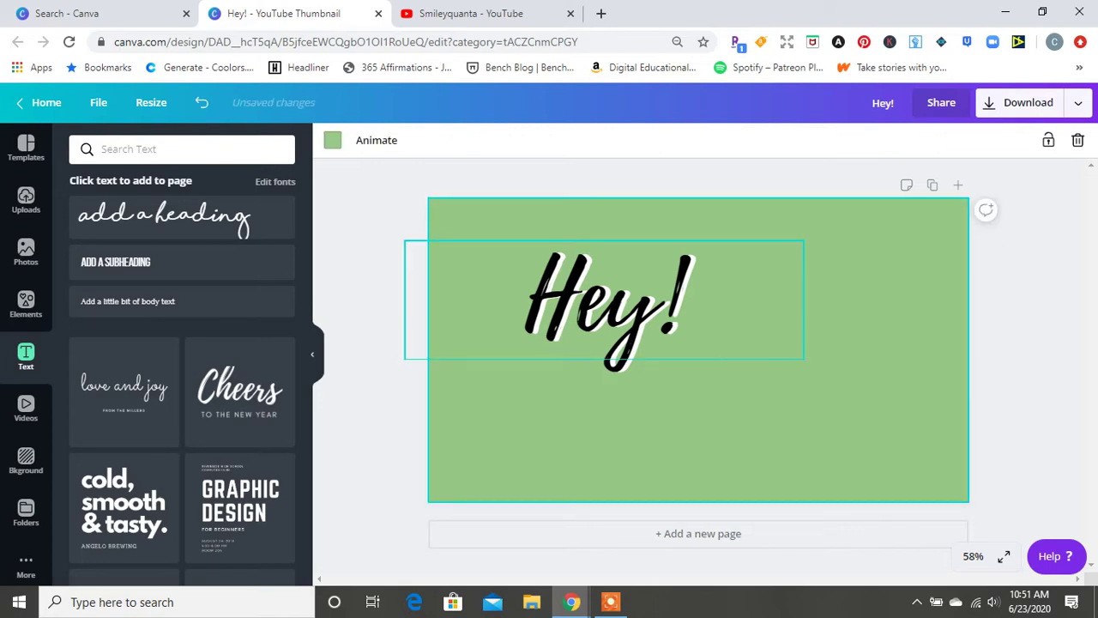
pyautogui.moveTo(610, 300); pyautogui.dragTo(557, 269)
pyautogui.press('Escape')
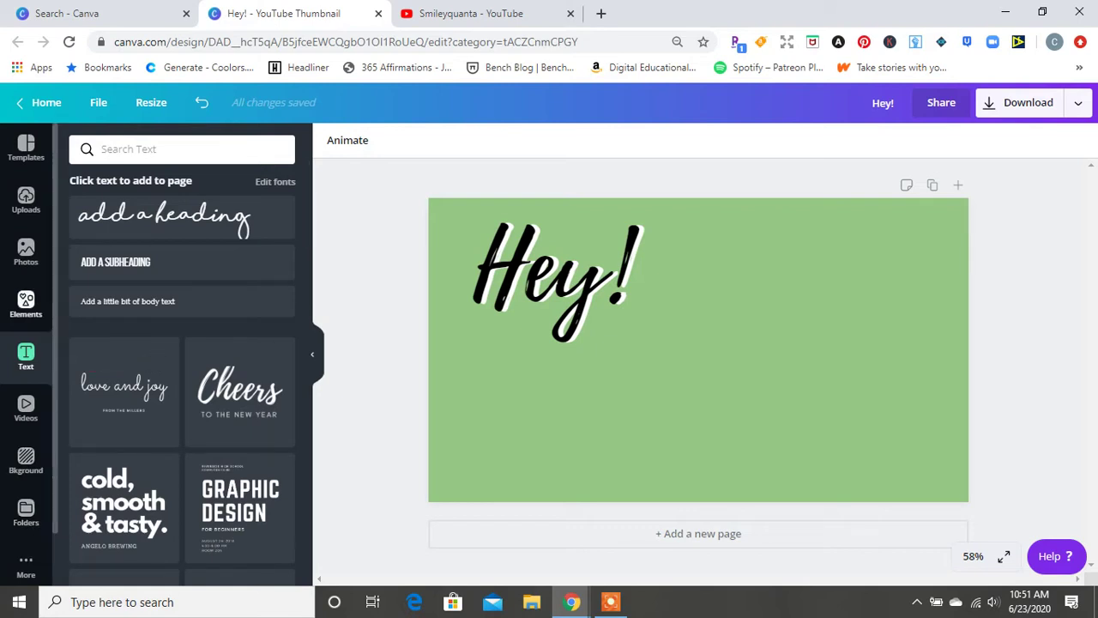
# - Search the photos for "lady" and place the picture of the pointing woman in a white blouse on the page's right side
pyautogui.click(25, 251)
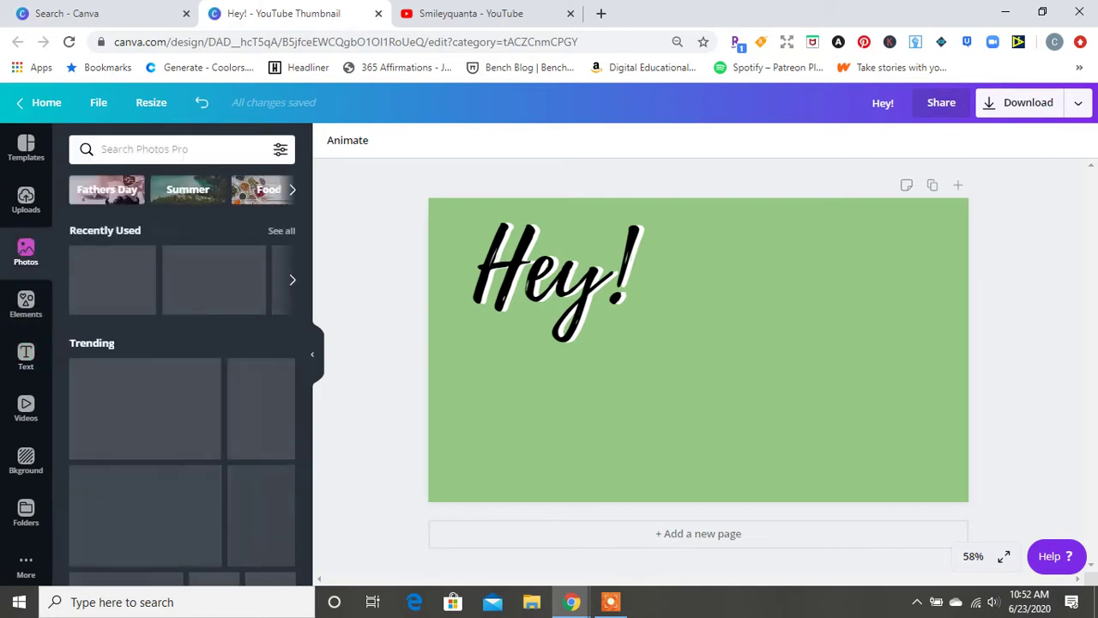
pyautogui.click(183, 151)
pyautogui.write('lady')
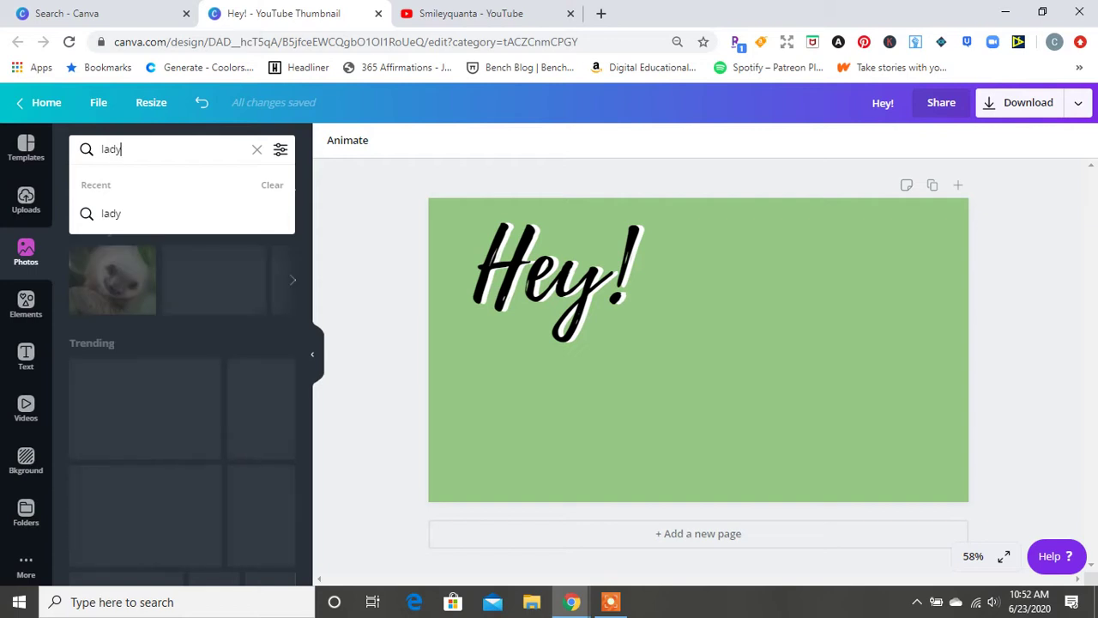
pyautogui.press('Return')
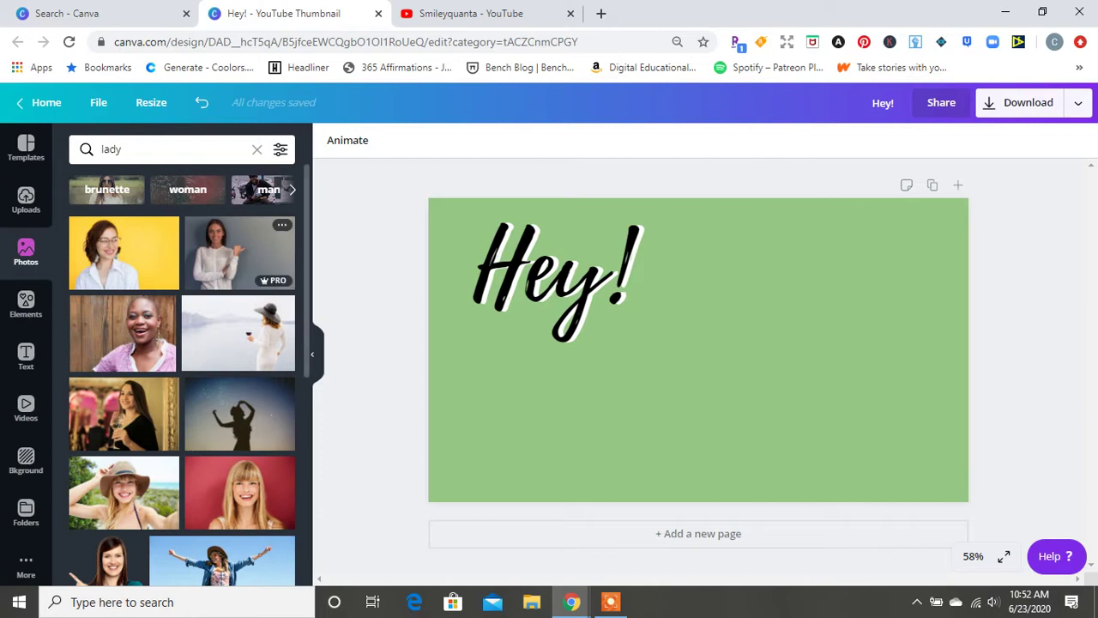
pyautogui.click(239, 253)
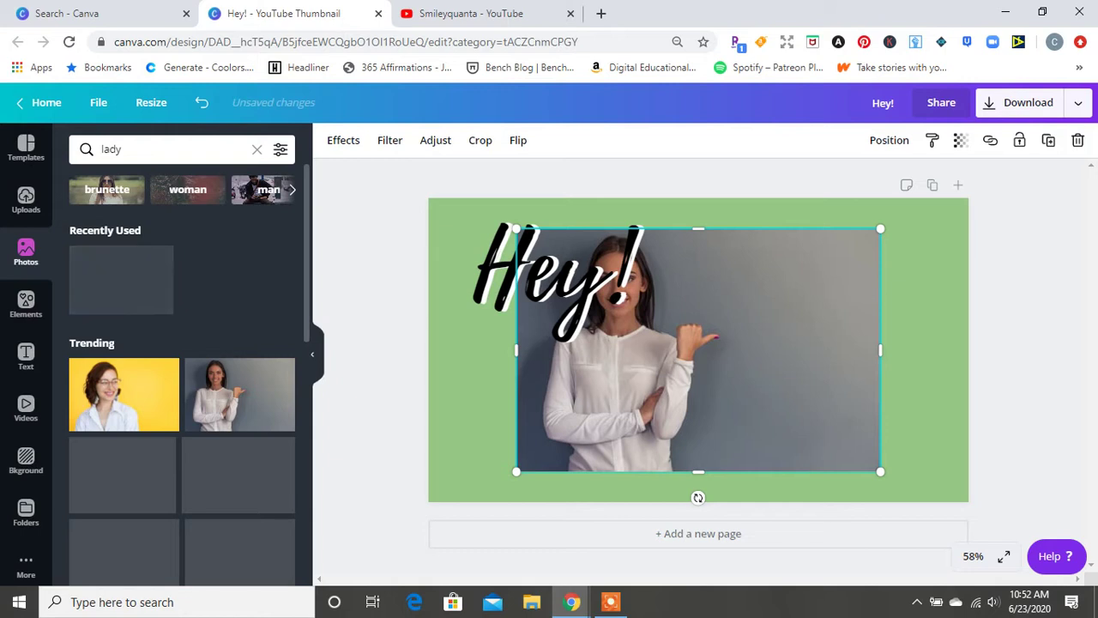
pyautogui.moveTo(698, 350); pyautogui.dragTo(824, 363)
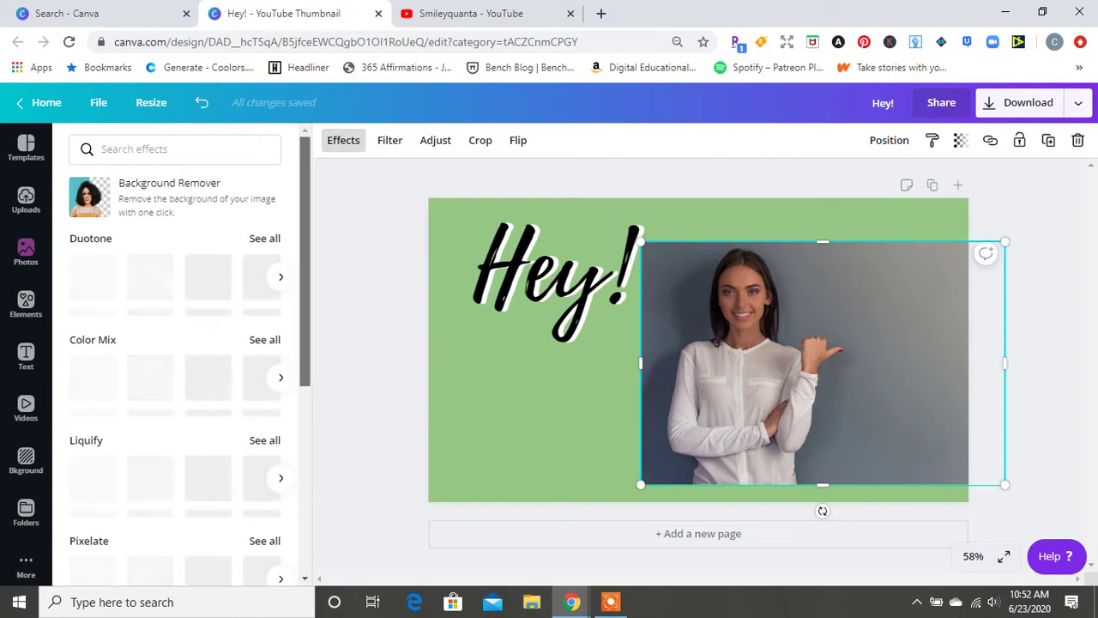
# - Look through the available image effects and remove the background from the woman's photo with Background Remover
pyautogui.scroll(-4, 176, 351)
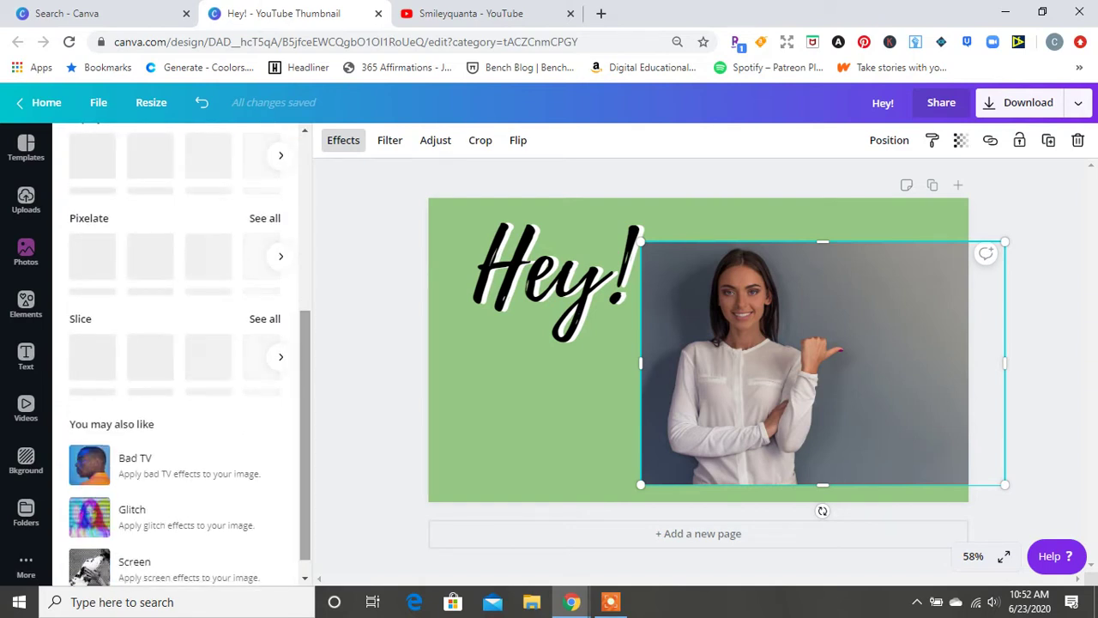
pyautogui.scroll(-1, 190, 355)
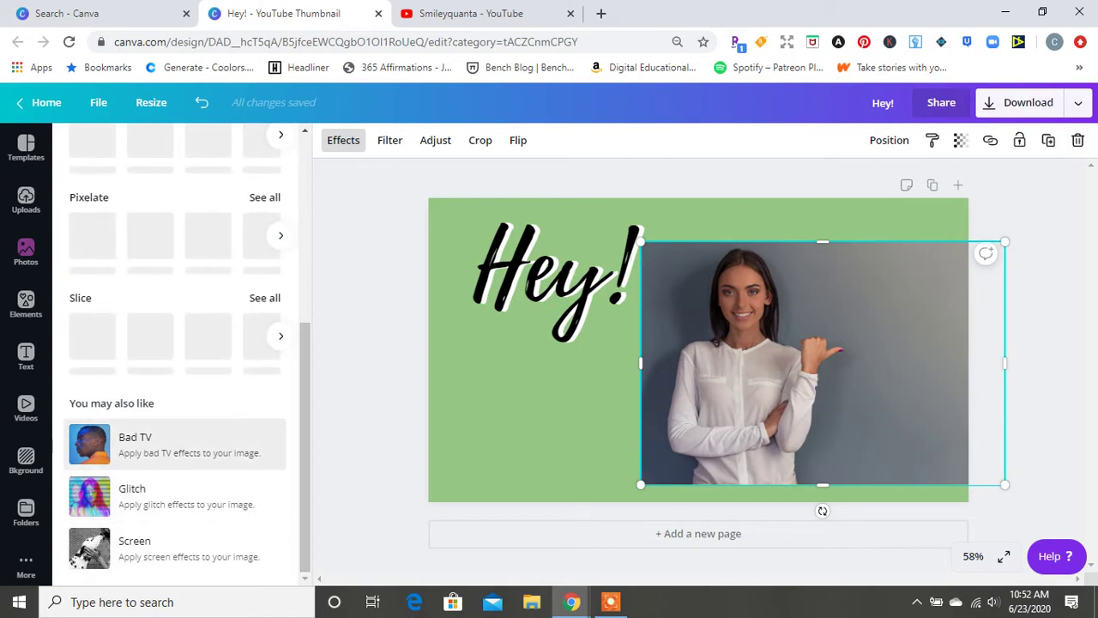
pyautogui.moveTo(304, 436); pyautogui.dragTo(305, 272)
pyautogui.scroll(1, 176, 351)
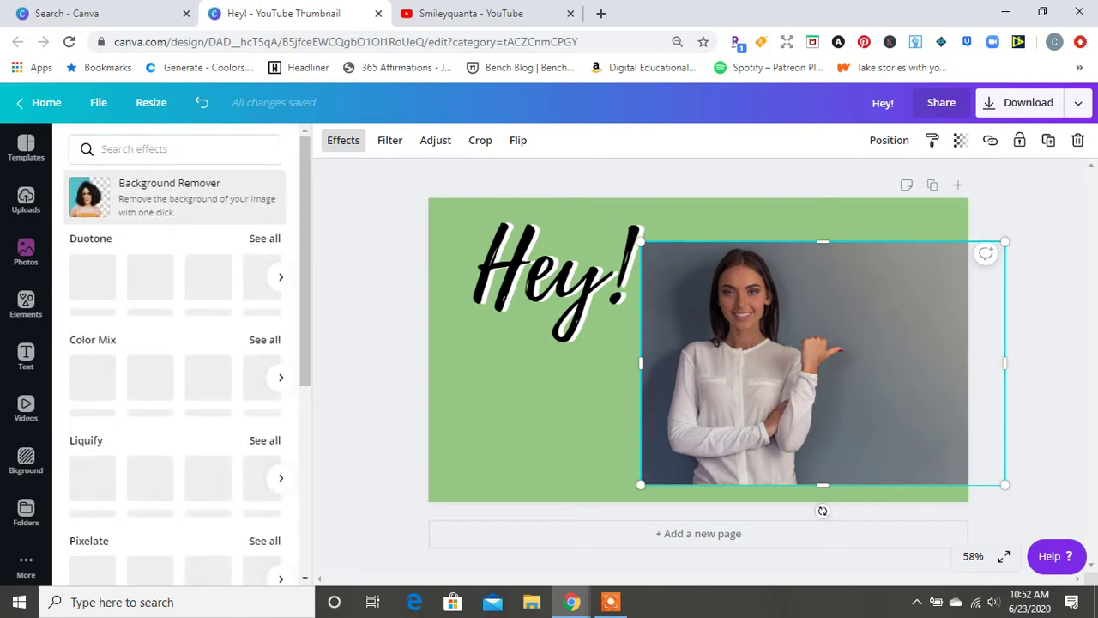
pyautogui.click(172, 198)
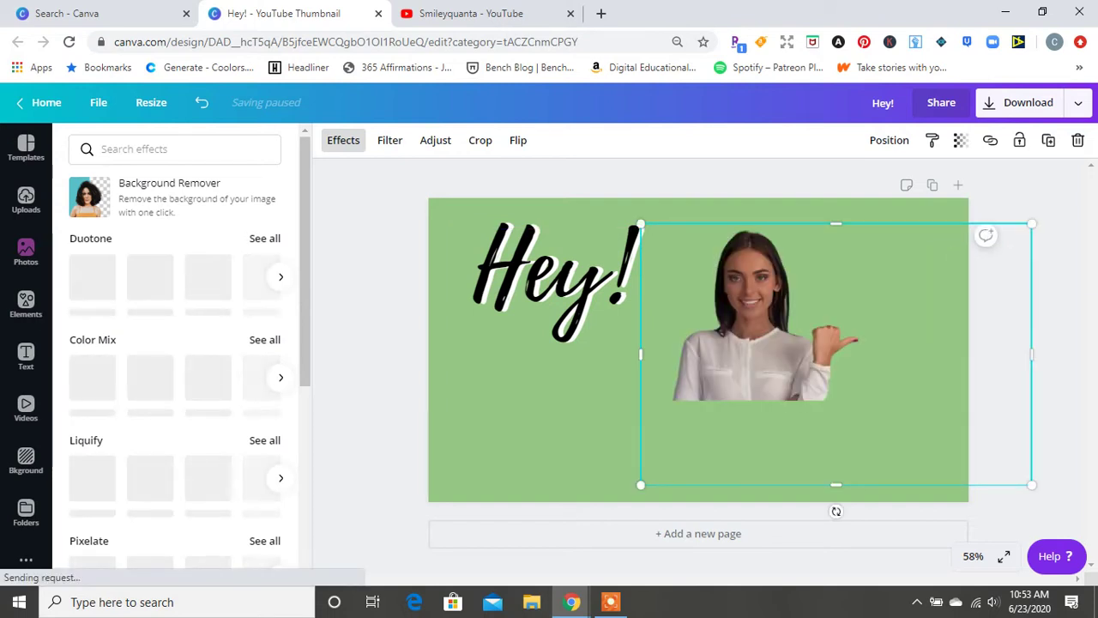
# - Enlarge the woman's cutout and move it down to rest on the page's bottom edge
pyautogui.moveTo(1032, 224); pyautogui.dragTo(1052, 210)
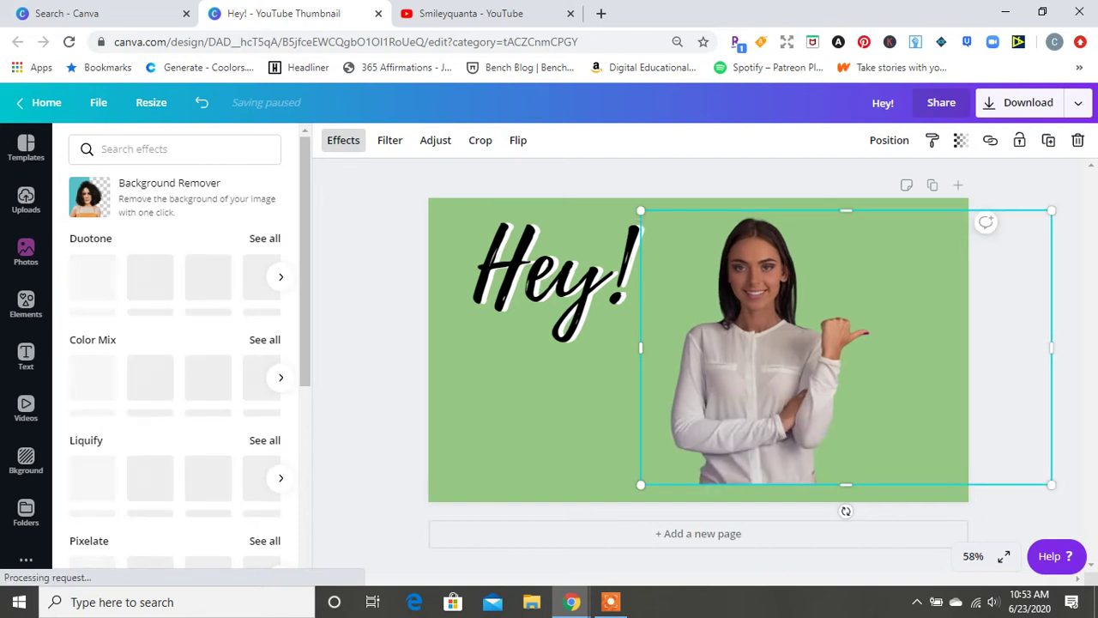
pyautogui.moveTo(755, 377); pyautogui.dragTo(755, 406)
pyautogui.moveTo(846, 377); pyautogui.dragTo(846, 367)
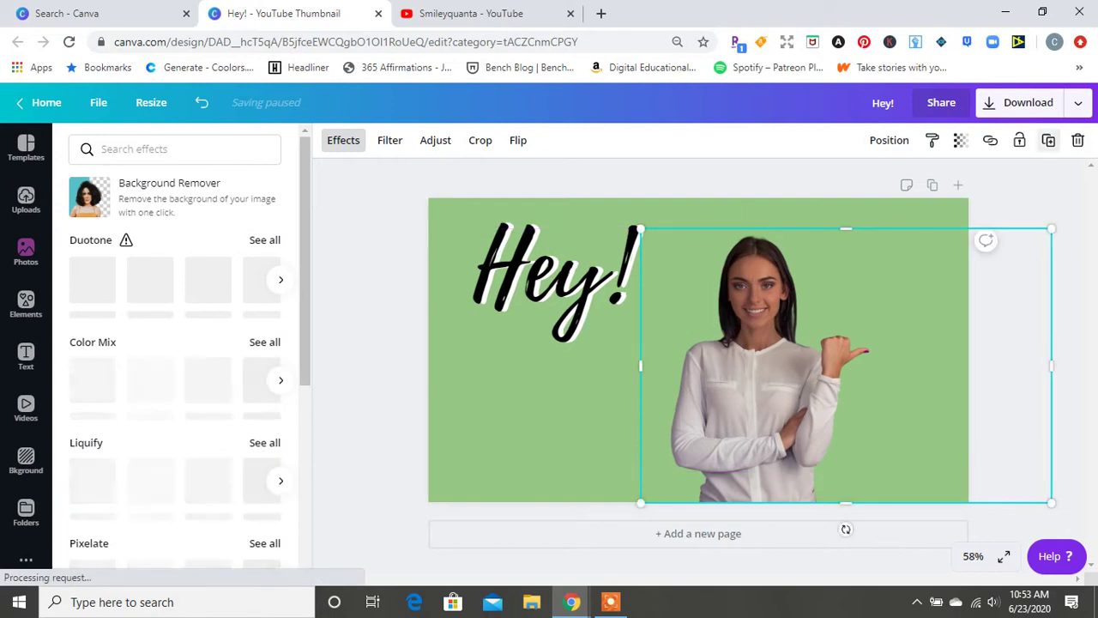
# - Duplicate the woman's cutout and open the full set of Duotone effects for the copy
pyautogui.click(1049, 140)
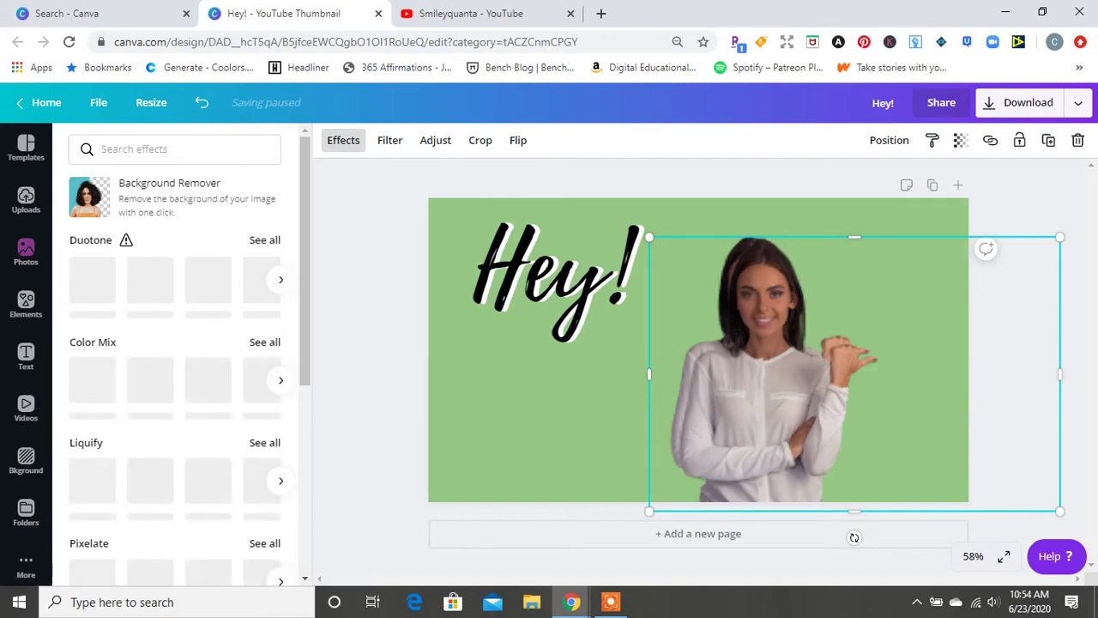
pyautogui.click(390, 140)
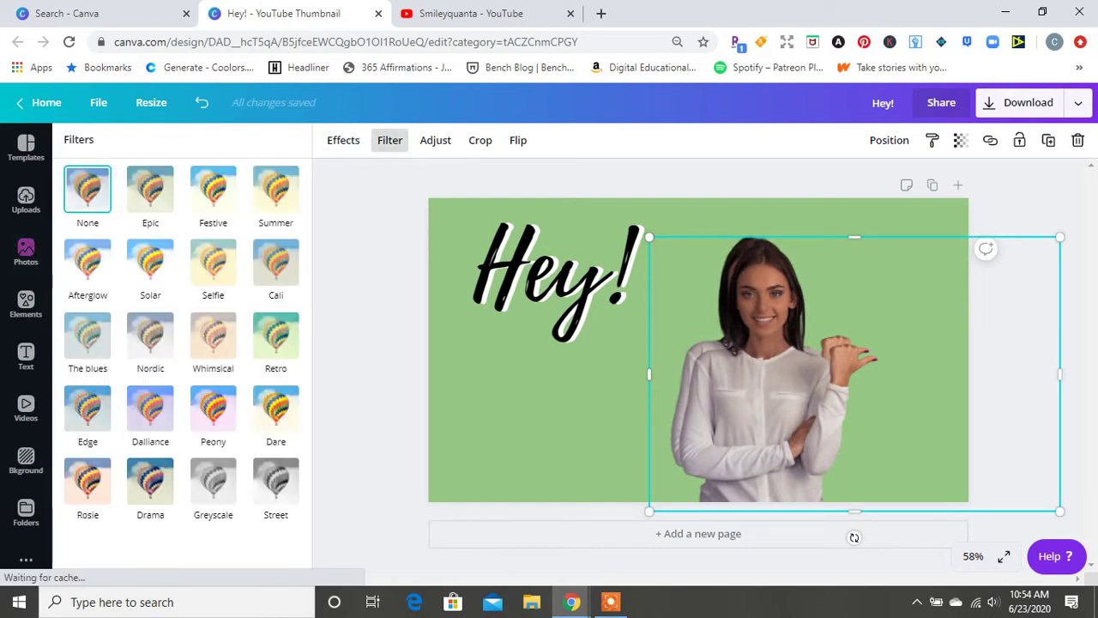
pyautogui.click(344, 139)
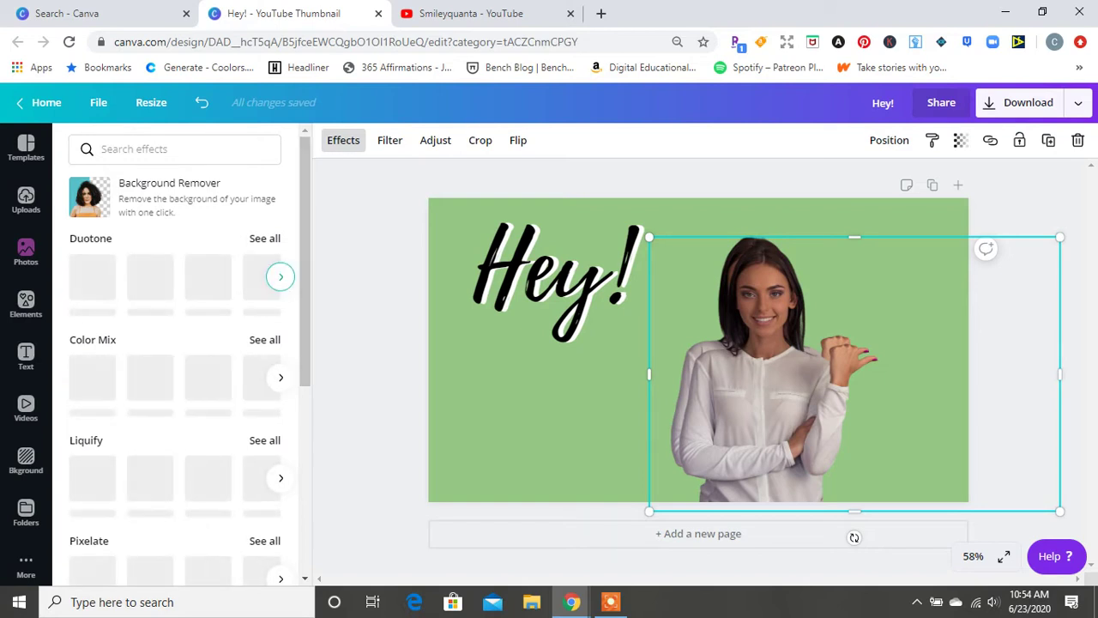
pyautogui.click(265, 238)
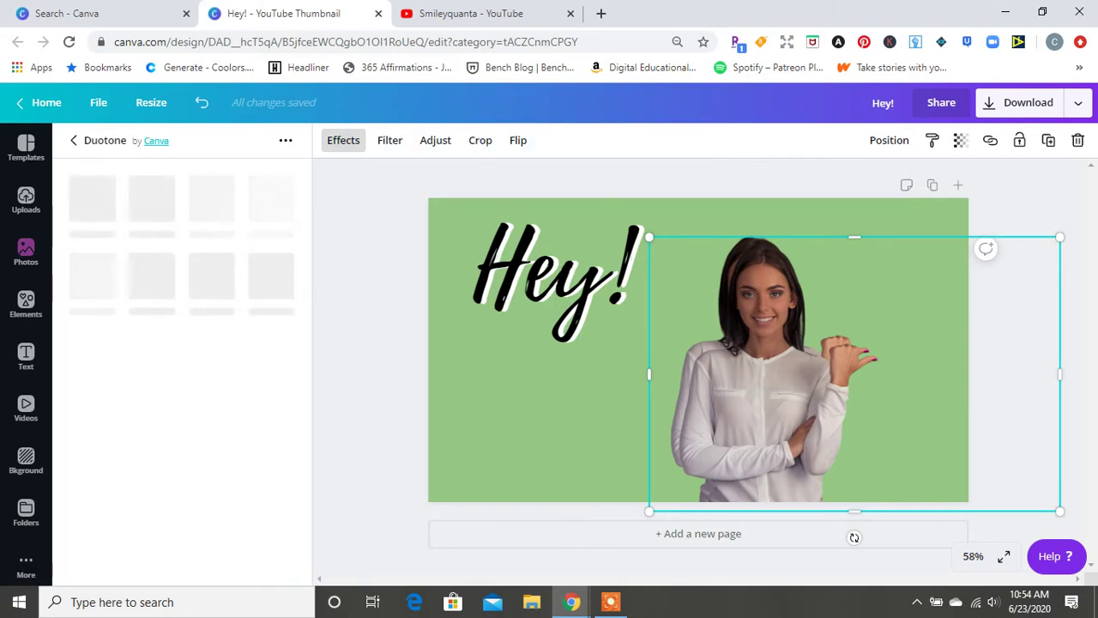
# - Close the YouTube tab and apply the Fuchsia Duotone effect to the duplicated cutout
pyautogui.click(611, 603)
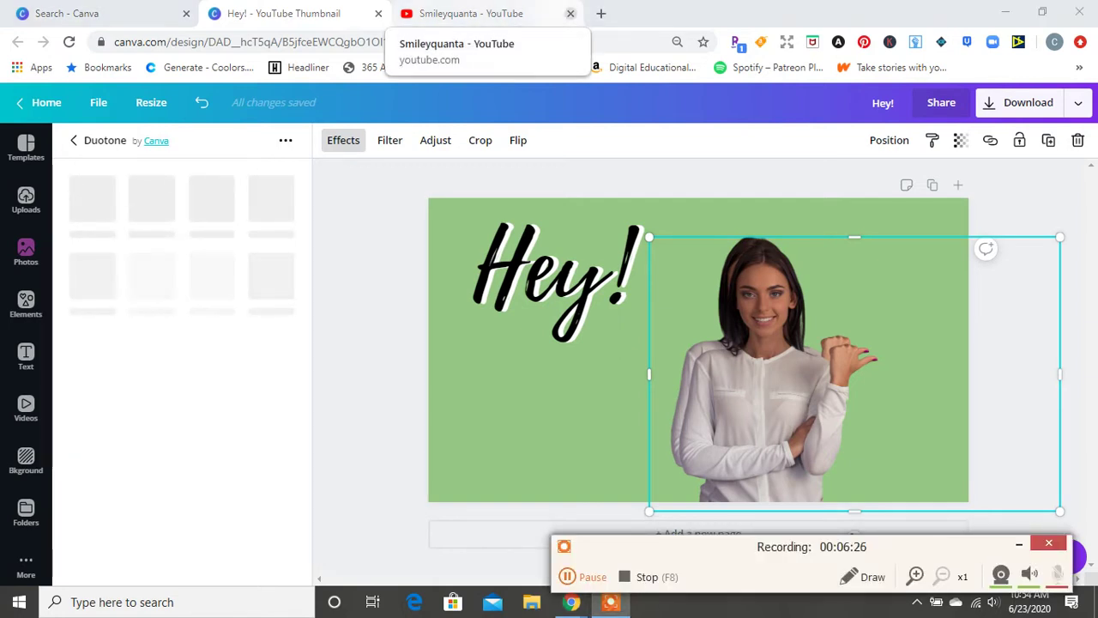
pyautogui.click(571, 12)
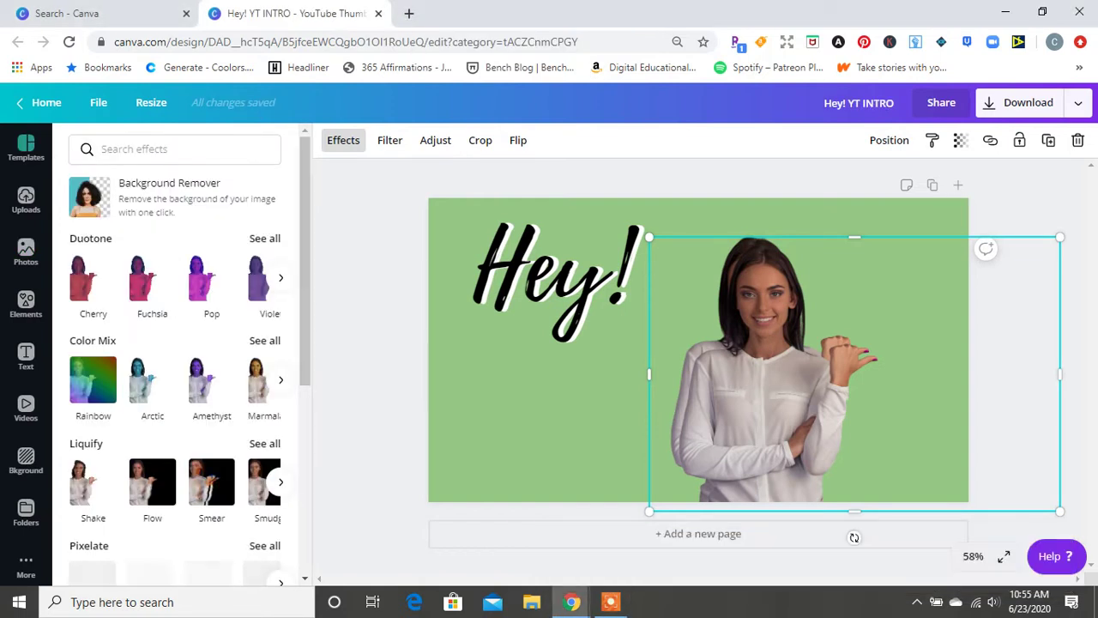
pyautogui.click(264, 239)
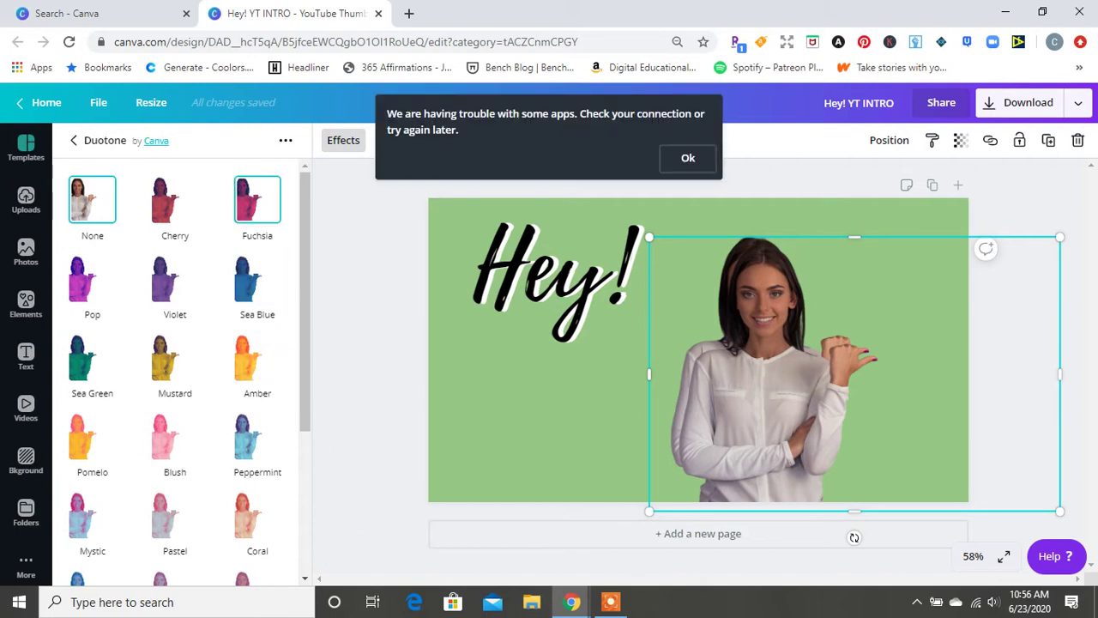
pyautogui.click(257, 199)
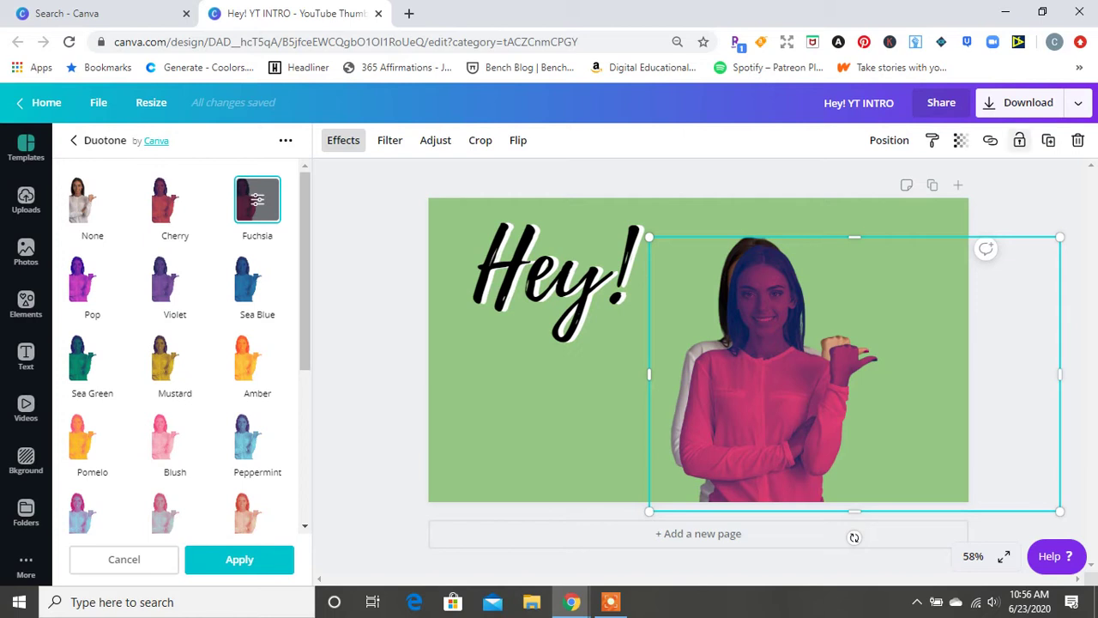
# - Send the fuchsia copy behind the original cutout and shift the original slightly so the copy shows as a colored shadow
pyautogui.click(889, 140)
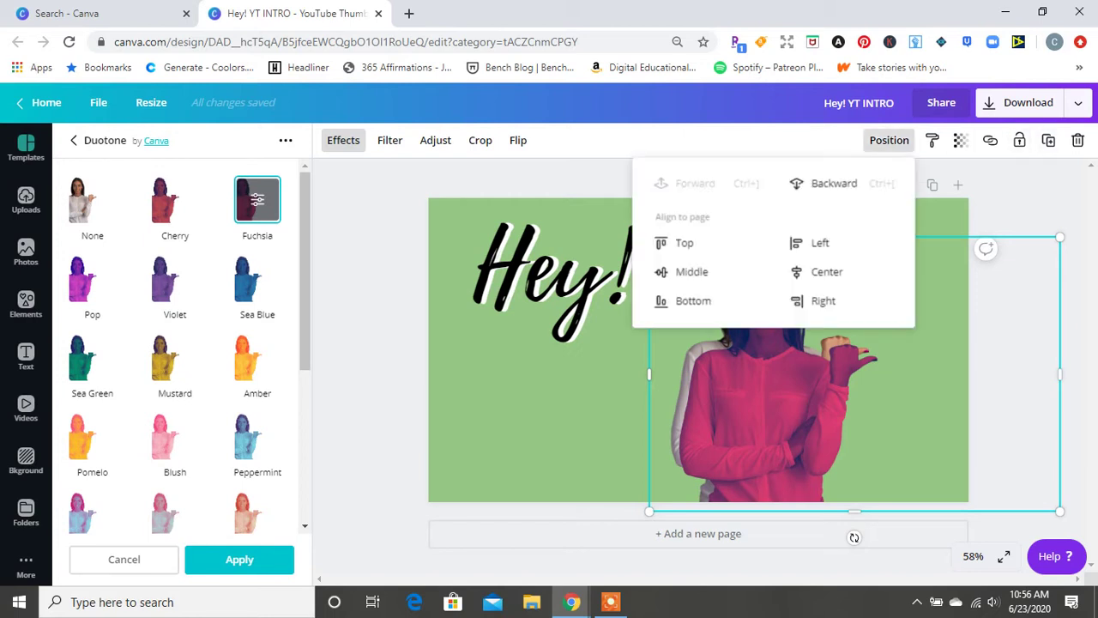
pyautogui.click(834, 184)
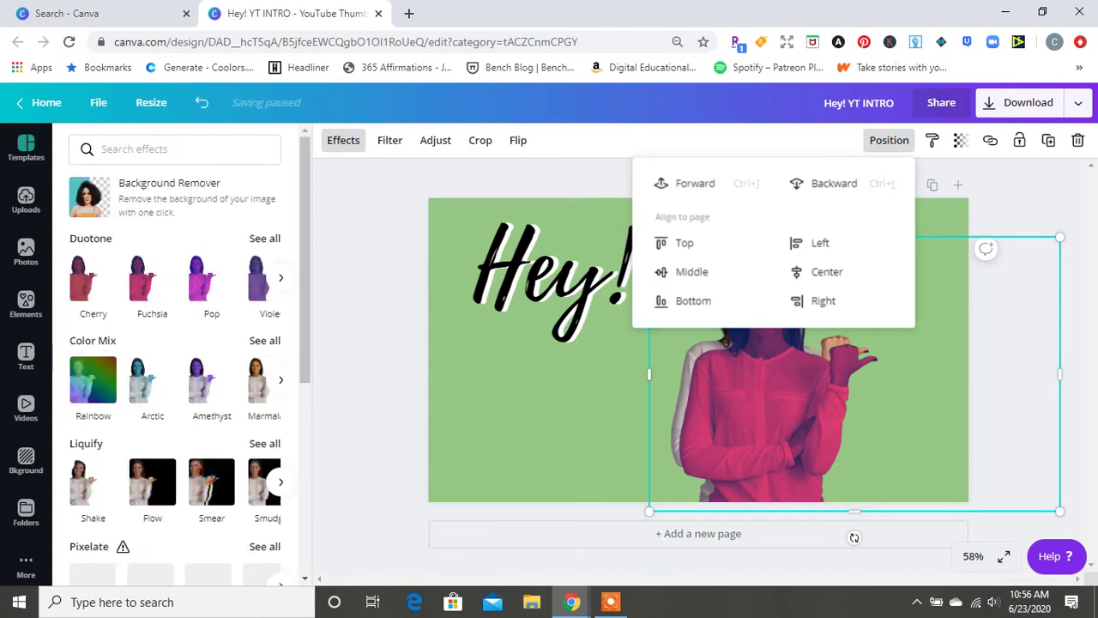
pyautogui.click(834, 184)
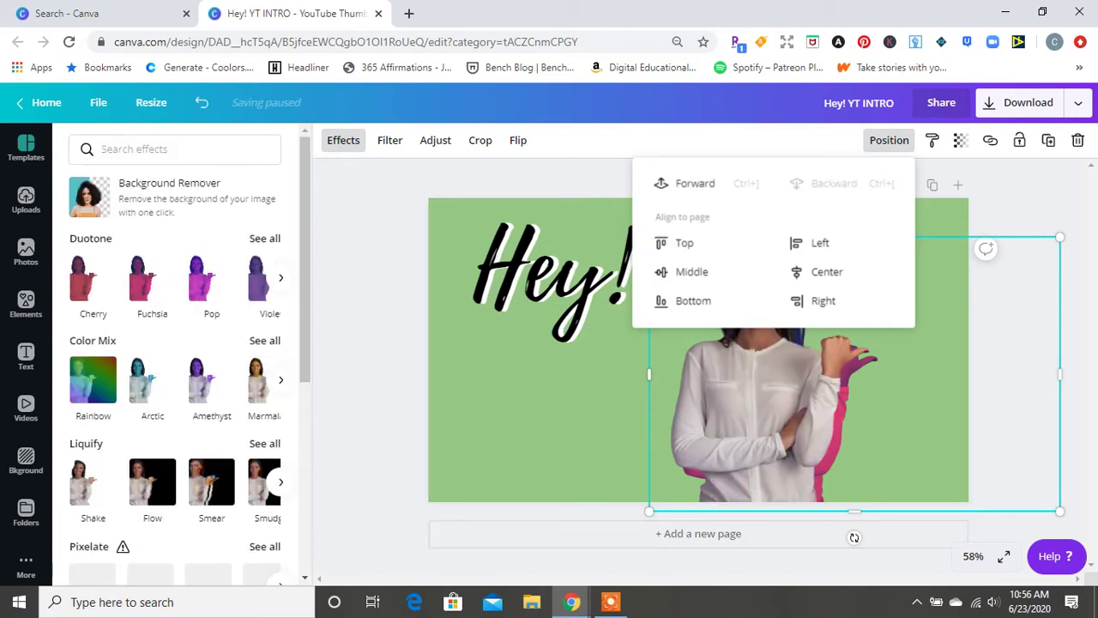
pyautogui.click(833, 429)
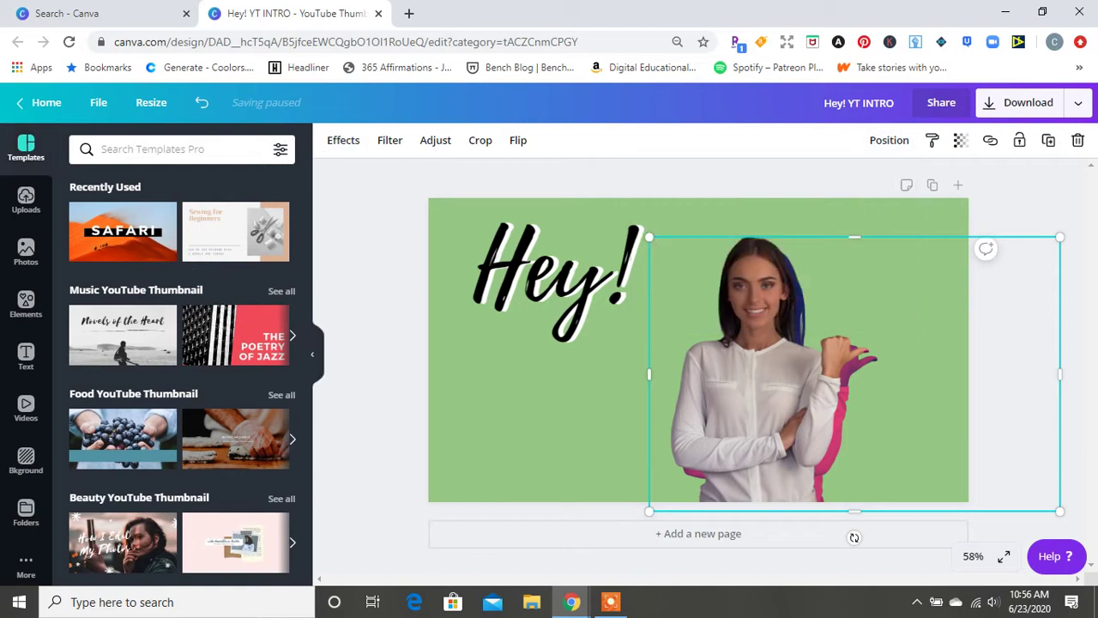
pyautogui.moveTo(762, 386)
pyautogui.mouseDown()
pyautogui.moveTo(752, 384)
pyautogui.moveTo(771, 394)
pyautogui.moveTo(761, 394)
pyautogui.mouseUp()
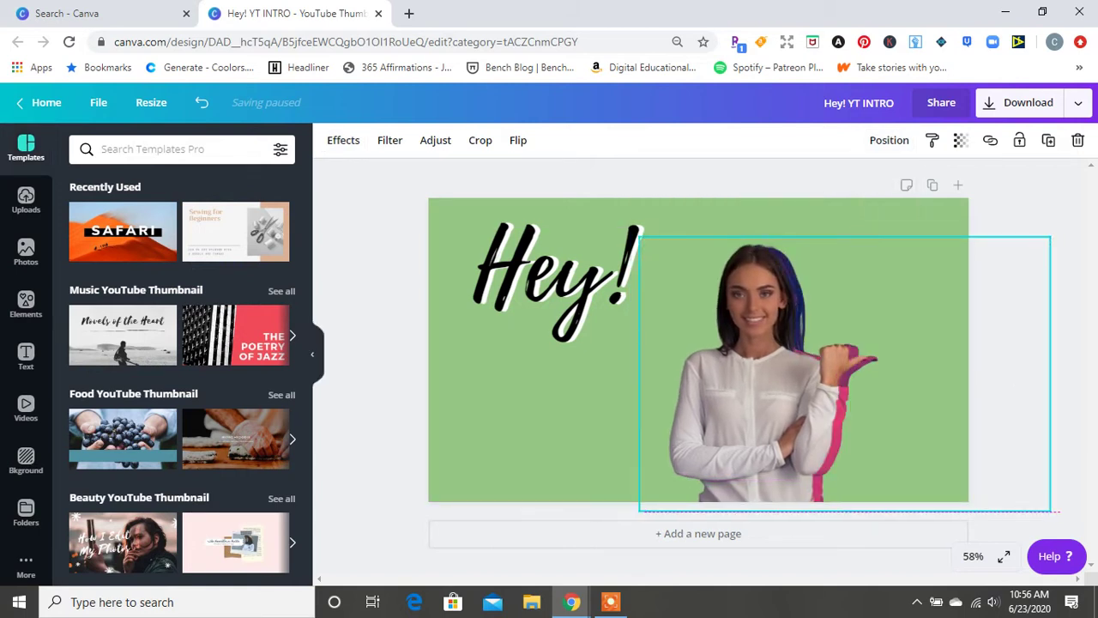
# - Move the original cutout aside, slightly enlarge the fuchsia copy from its upper-left corner, and reposition the original lower in front of it
pyautogui.moveTo(844, 502); pyautogui.dragTo(811, 548)
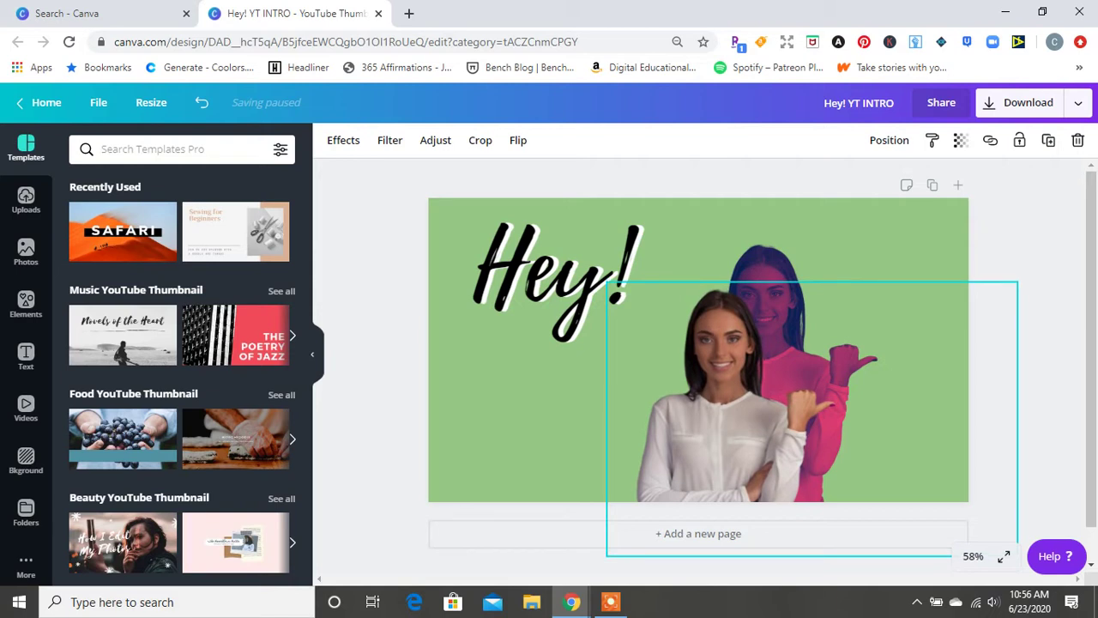
pyautogui.click(775, 264)
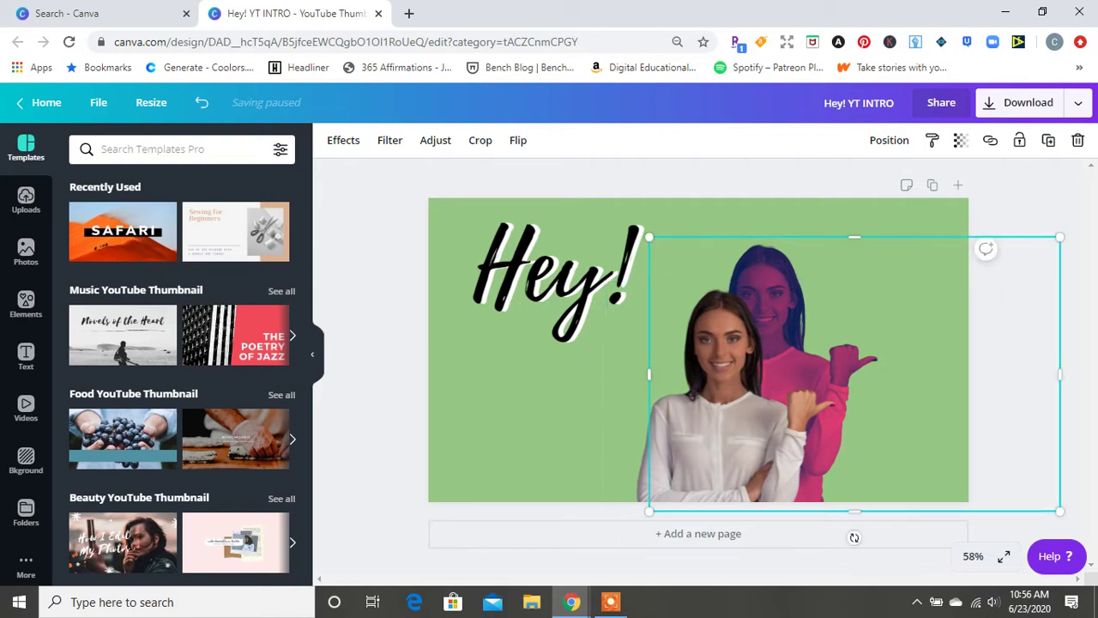
pyautogui.moveTo(650, 237); pyautogui.dragTo(637, 228)
pyautogui.moveTo(734, 421)
pyautogui.mouseDown()
pyautogui.moveTo(758, 361)
pyautogui.moveTo(738, 438)
pyautogui.mouseUp()
# - Select the fuchsia copy of the cutout and open the settings of its Fuchsia Duotone effect
pyautogui.click(617, 310)
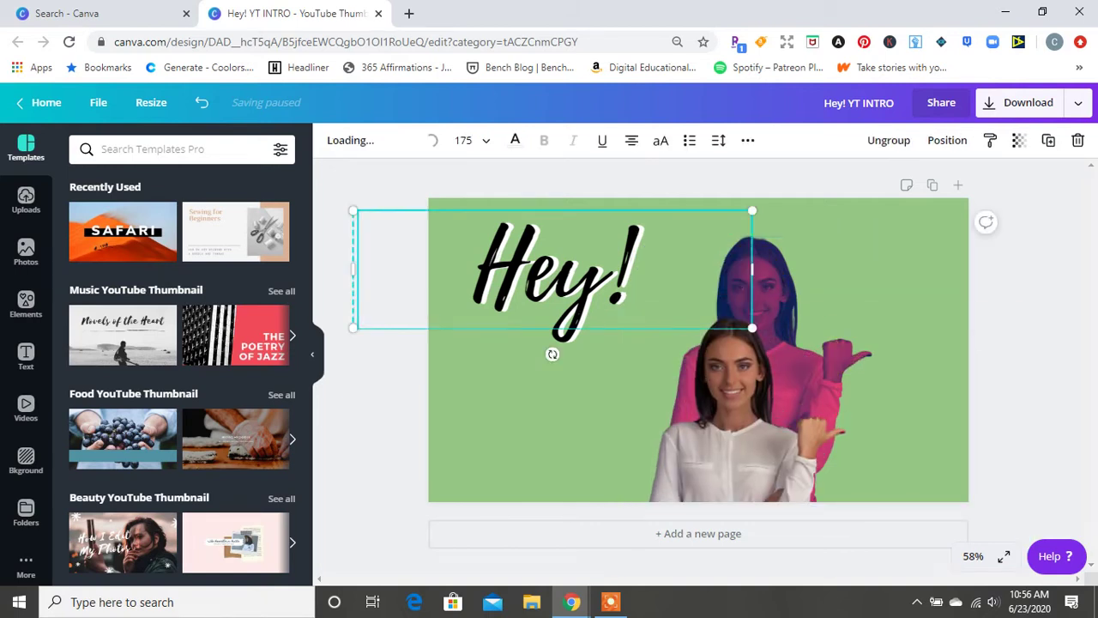
pyautogui.click(739, 403)
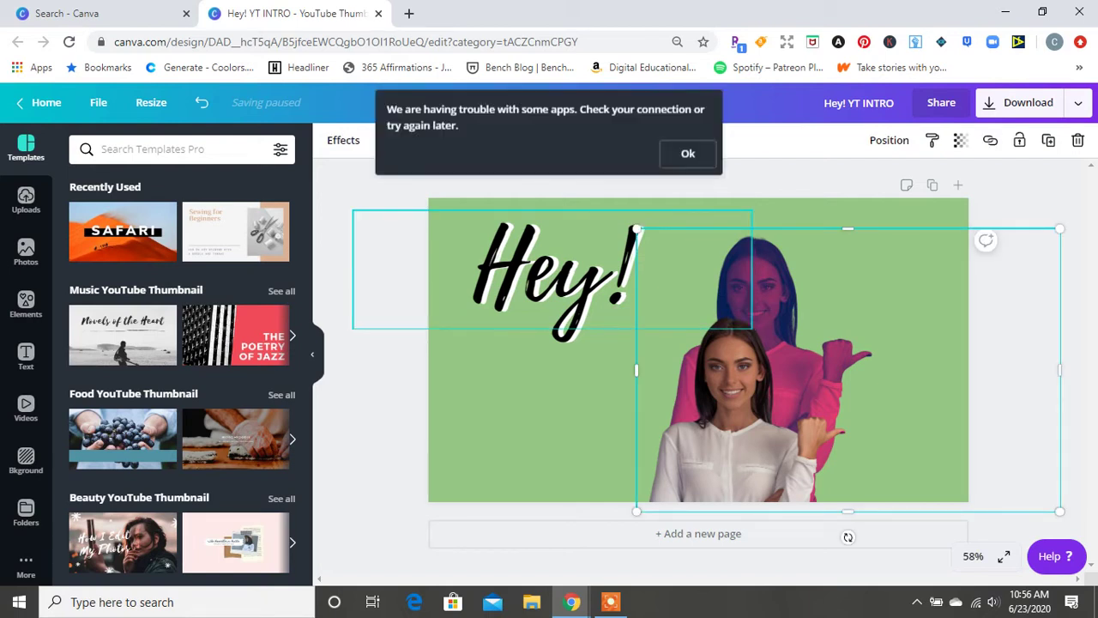
pyautogui.click(688, 154)
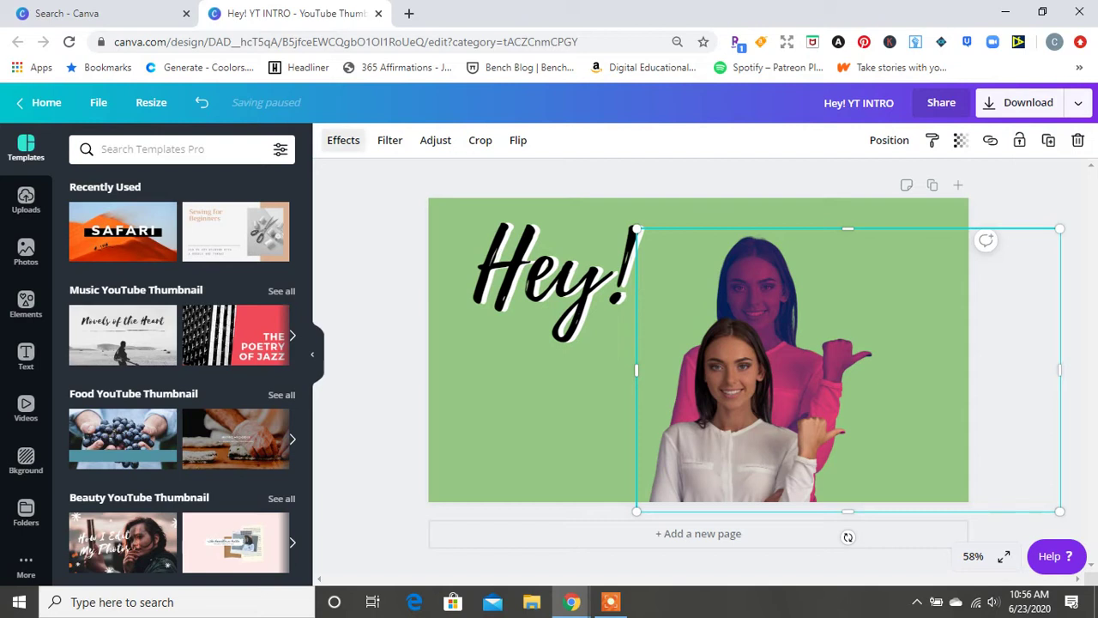
pyautogui.click(344, 139)
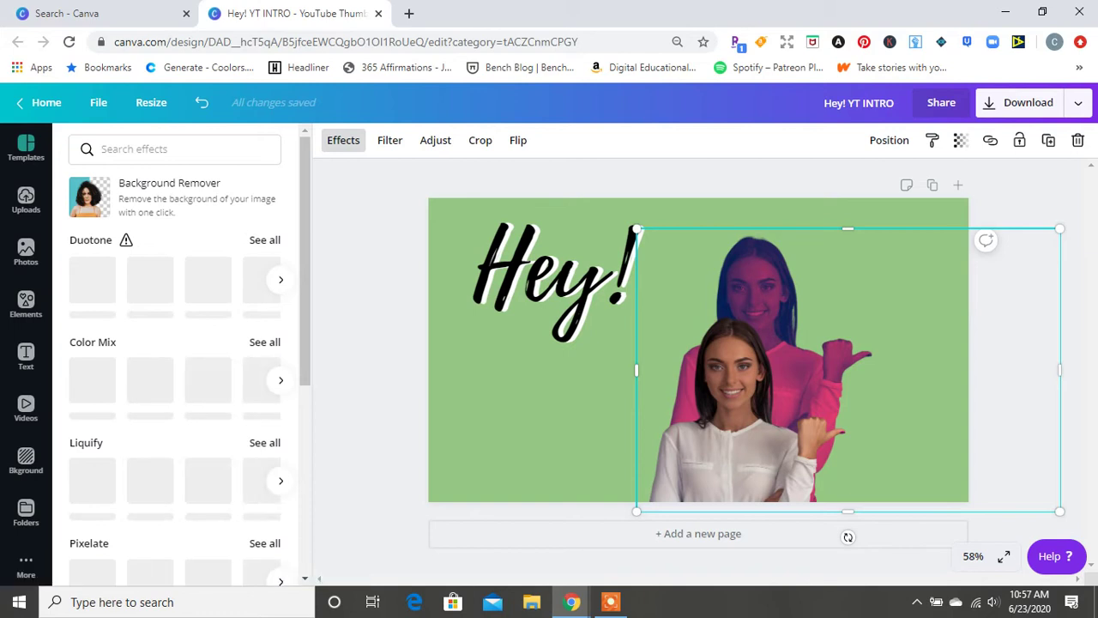
pyautogui.click(611, 602)
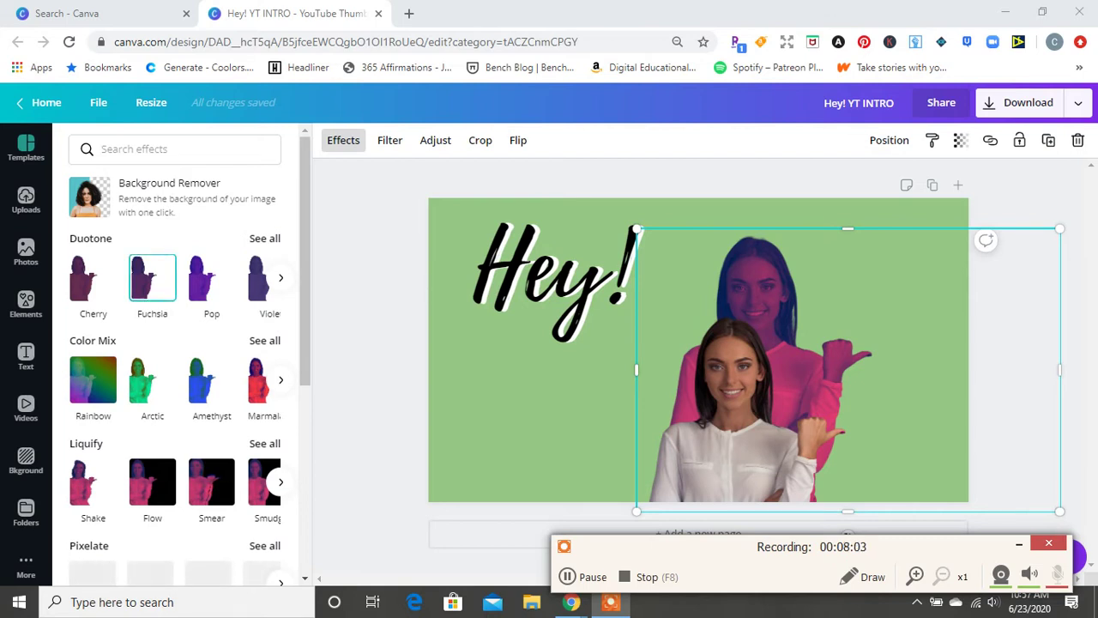
pyautogui.click(152, 276)
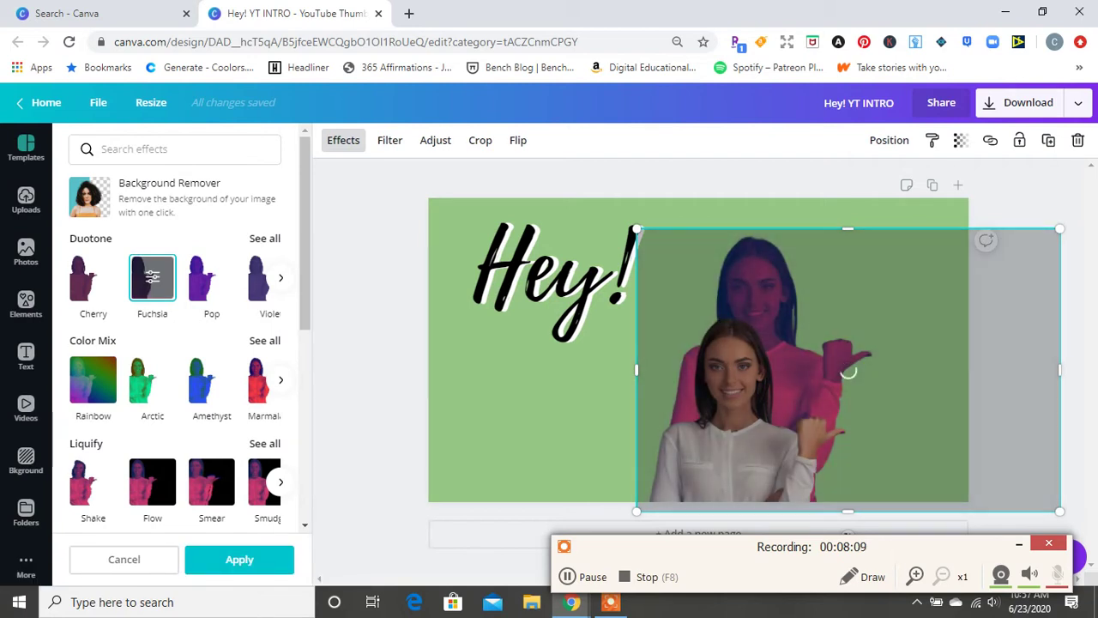
pyautogui.click(152, 277)
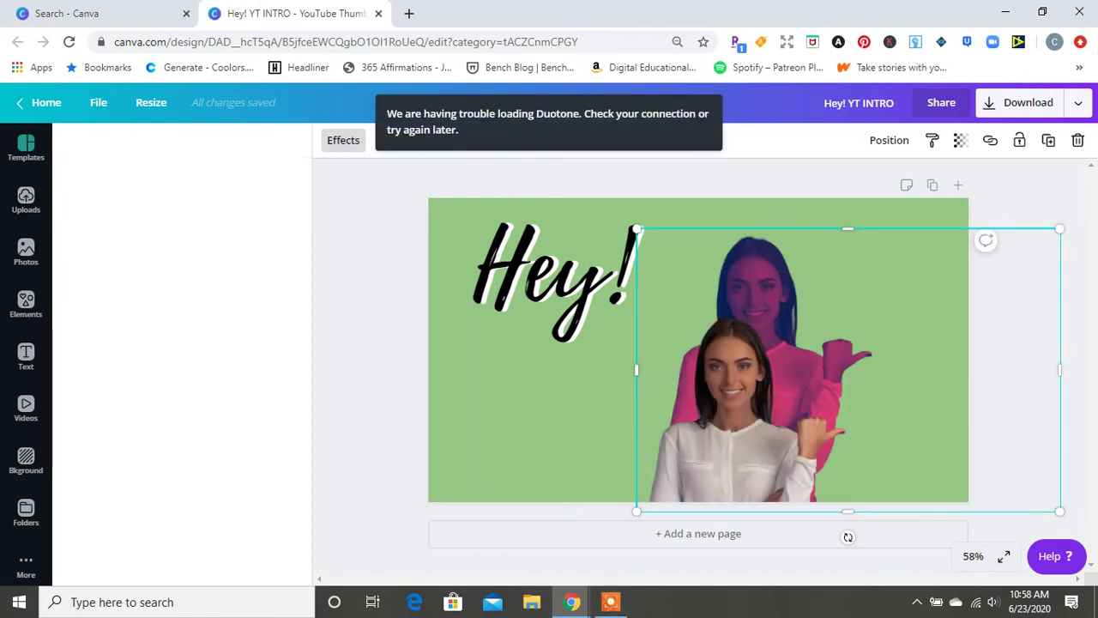
pyautogui.click(611, 602)
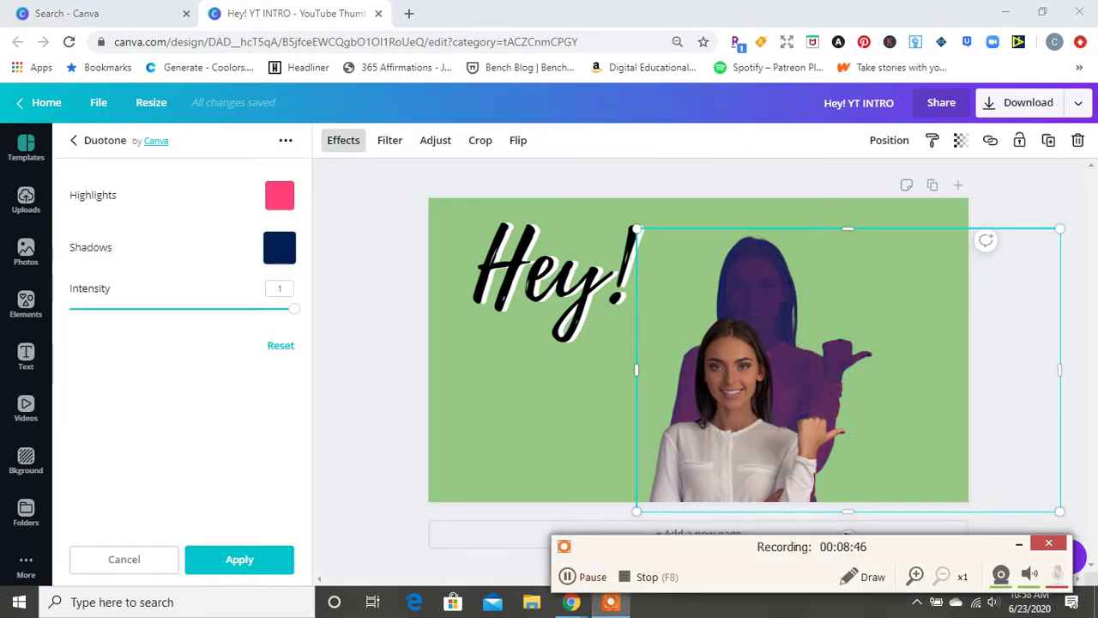
# - Set the Duotone shadows color of the fuchsia copy to white, #ffffff
pyautogui.click(280, 248)
pyautogui.click(280, 248)
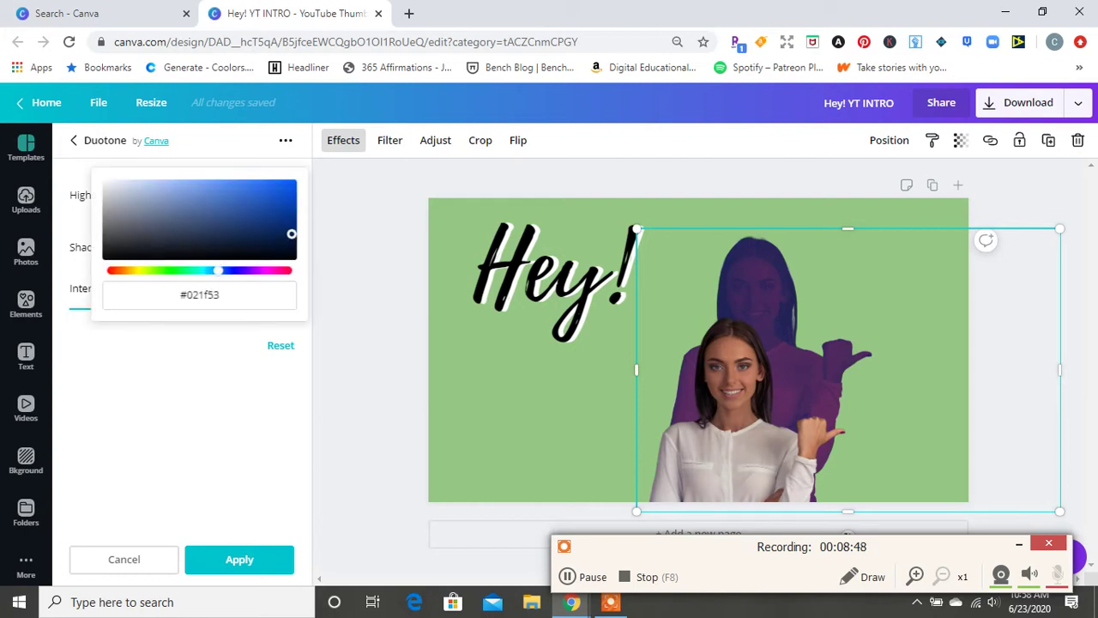
pyautogui.click(106, 183)
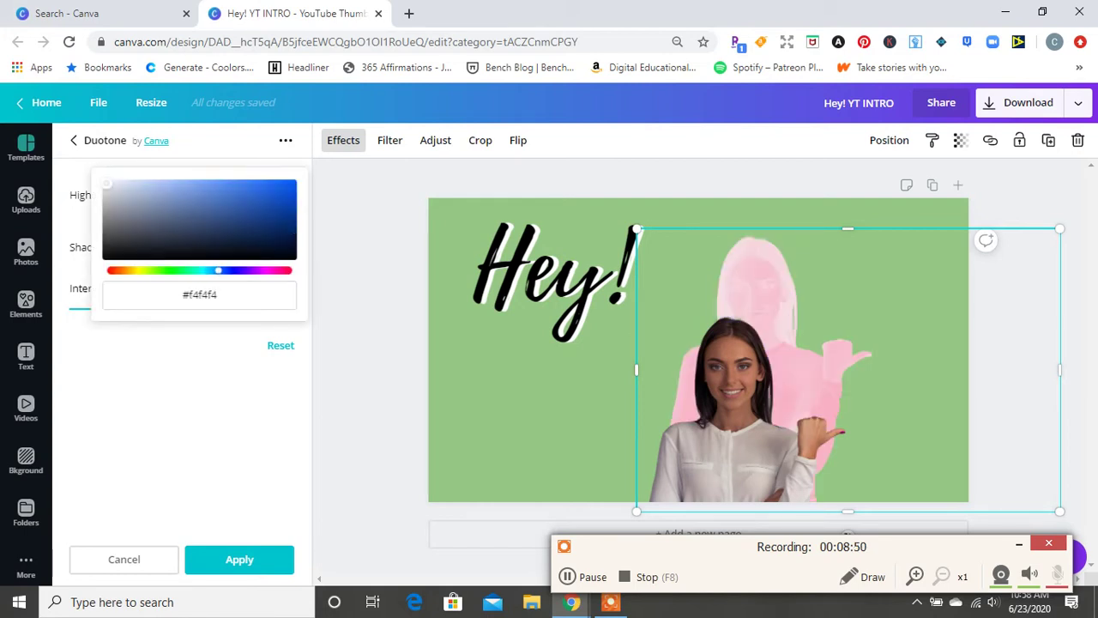
pyautogui.click(199, 295)
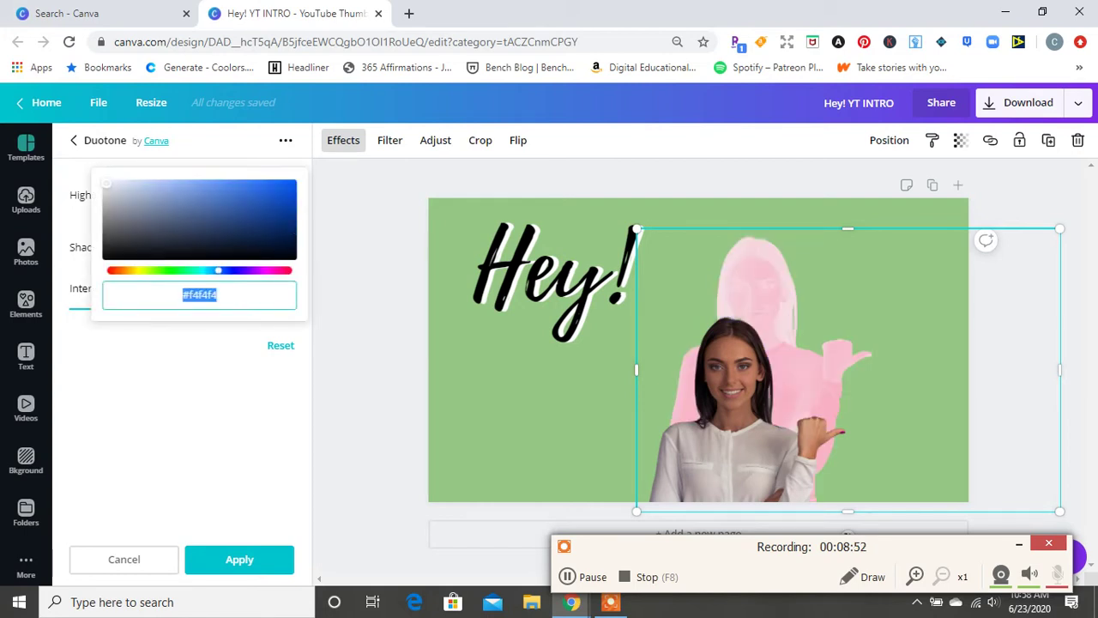
pyautogui.write('#ffffff')
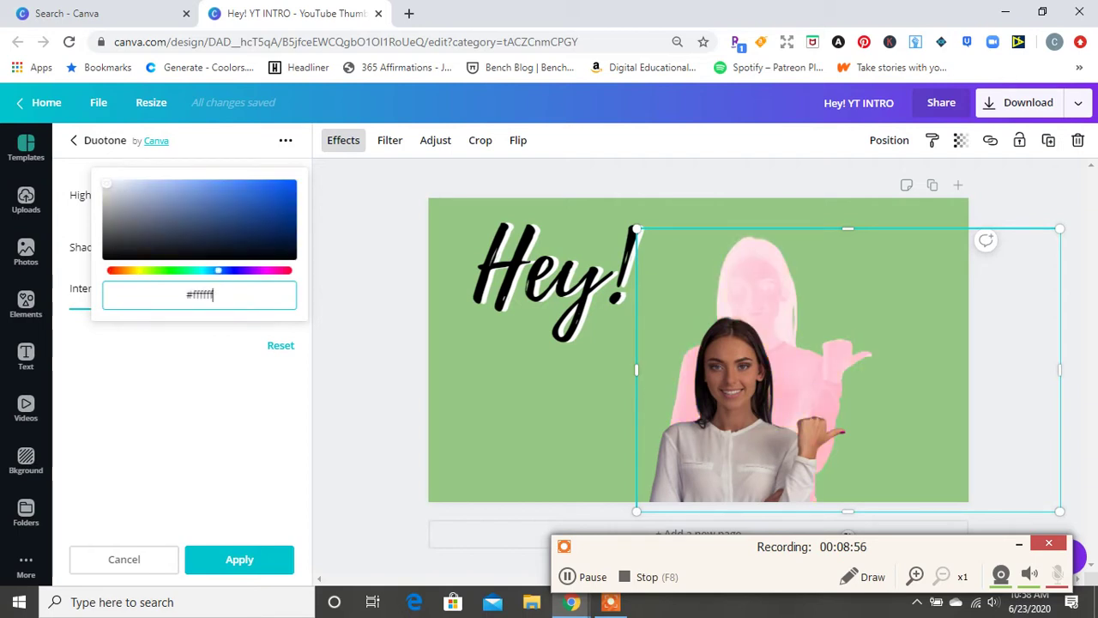
pyautogui.press('Return')
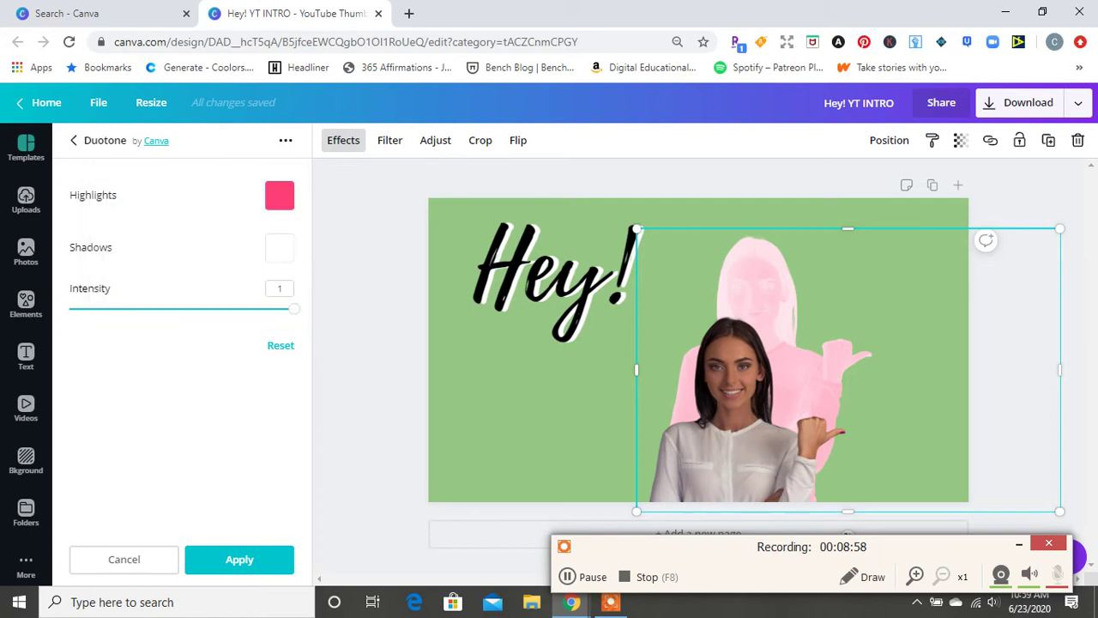
# - Set the Duotone highlights color to white, #ffffff, with intensity 4, and apply the effect to the copy
pyautogui.click(280, 196)
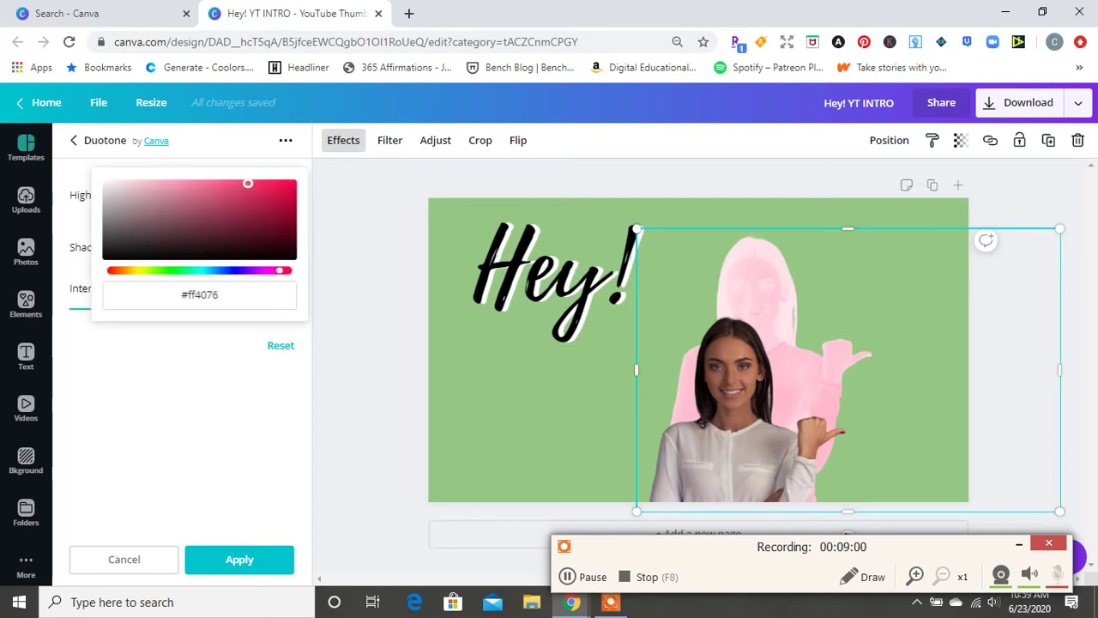
pyautogui.click(106, 182)
pyautogui.click(199, 295)
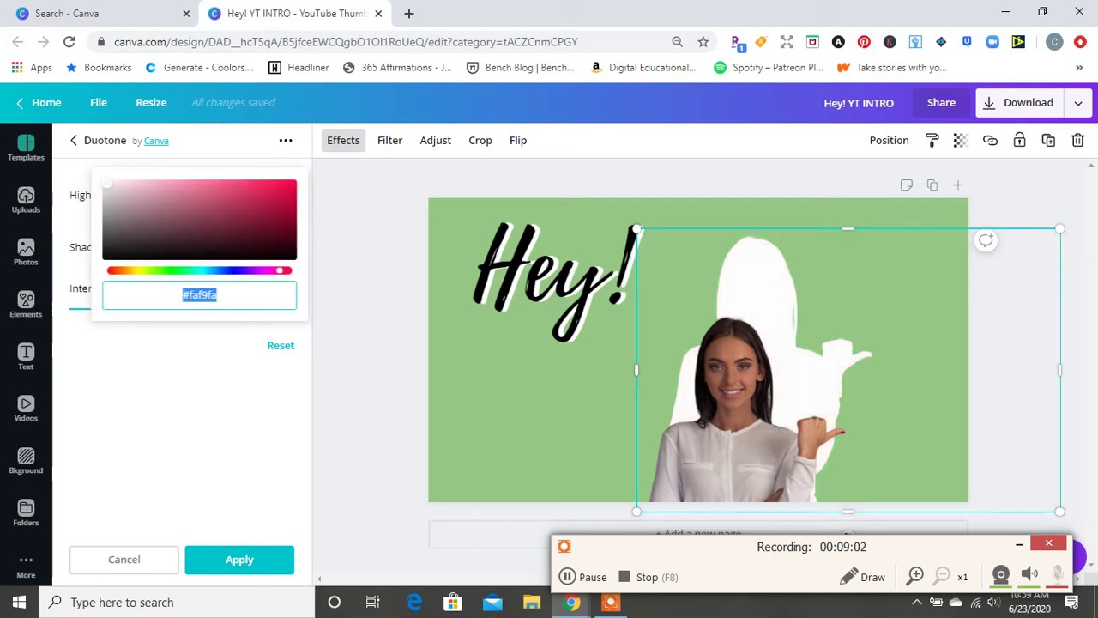
pyautogui.write('#ffffff')
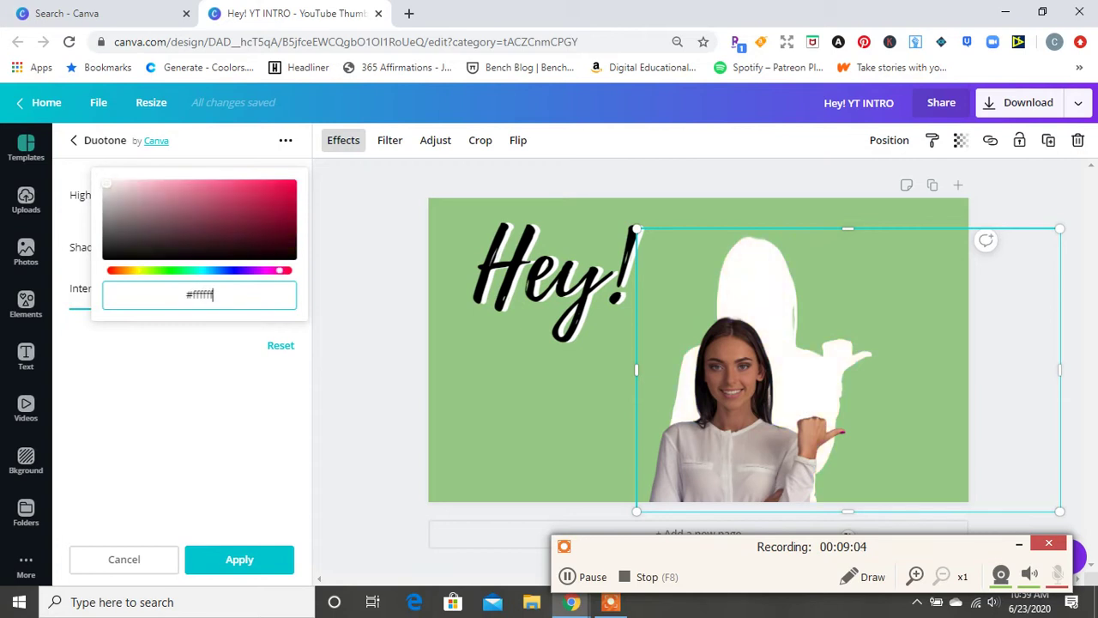
pyautogui.press('Return')
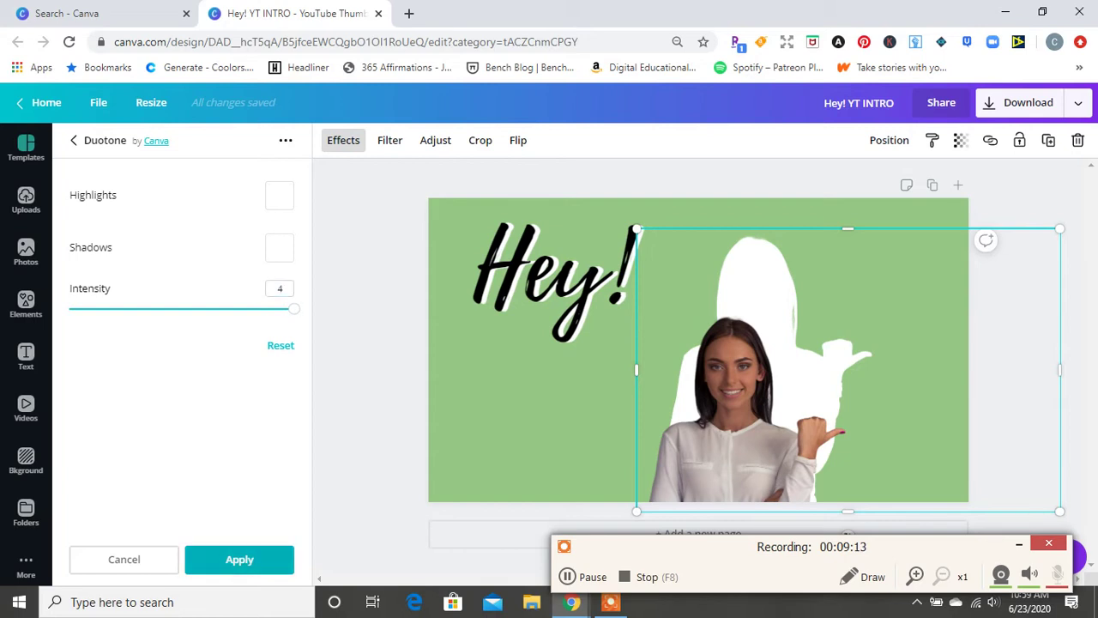
pyautogui.click(239, 559)
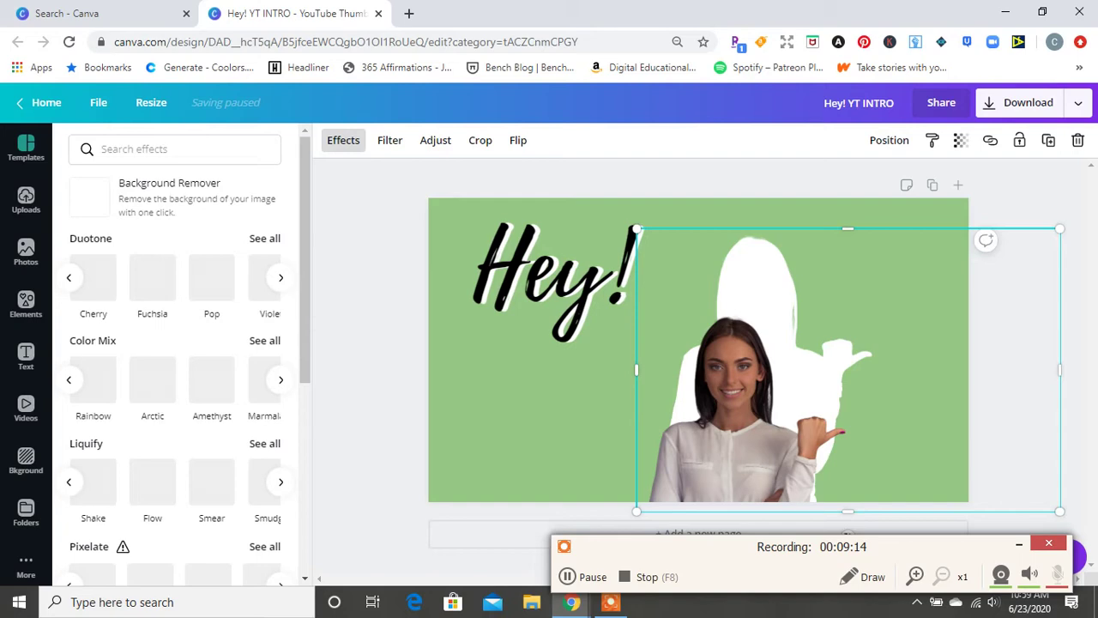
# - Move the original cutout over the white silhouette, offset slightly so a white outline shows along the woman's left edge in the image
pyautogui.click(734, 438)
pyautogui.moveTo(735, 437); pyautogui.dragTo(755, 360)
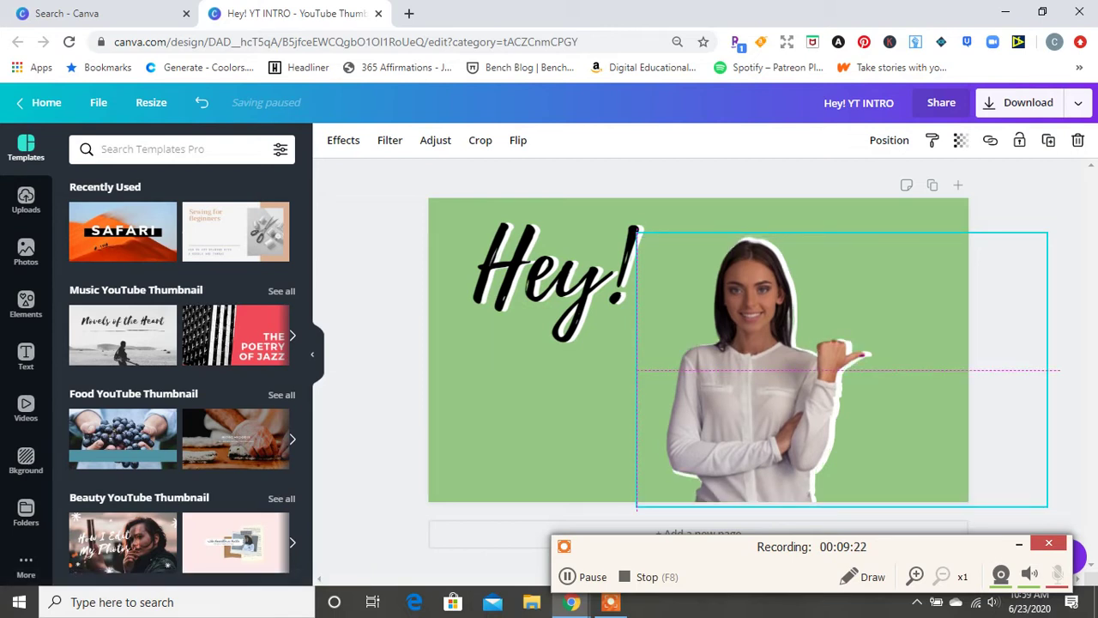
pyautogui.moveTo(755, 360); pyautogui.dragTo(754, 360)
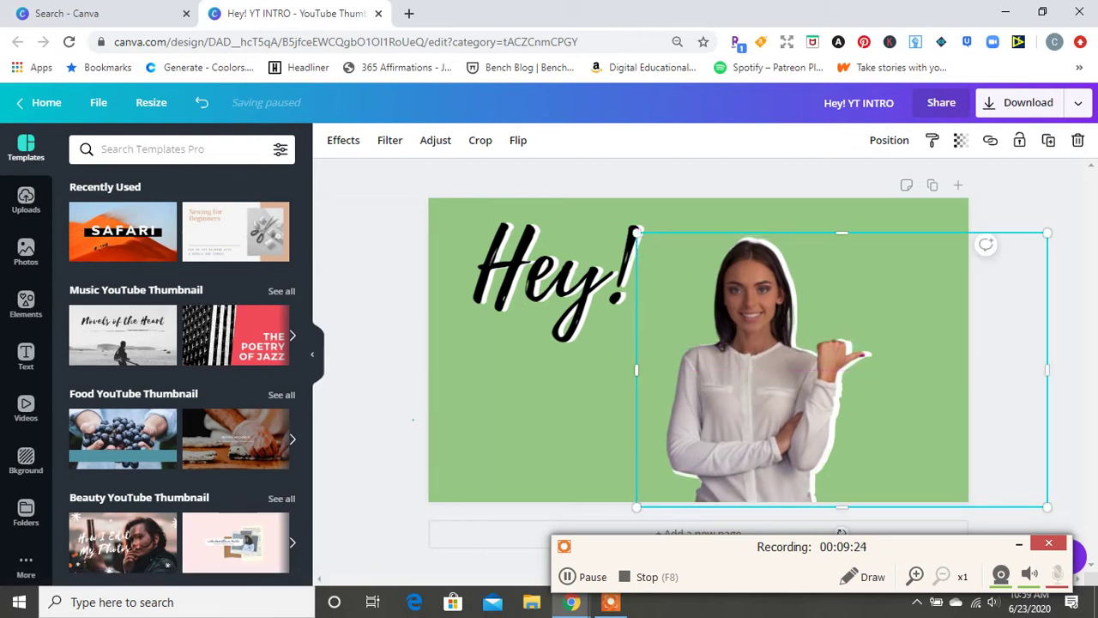
pyautogui.click(1012, 199)
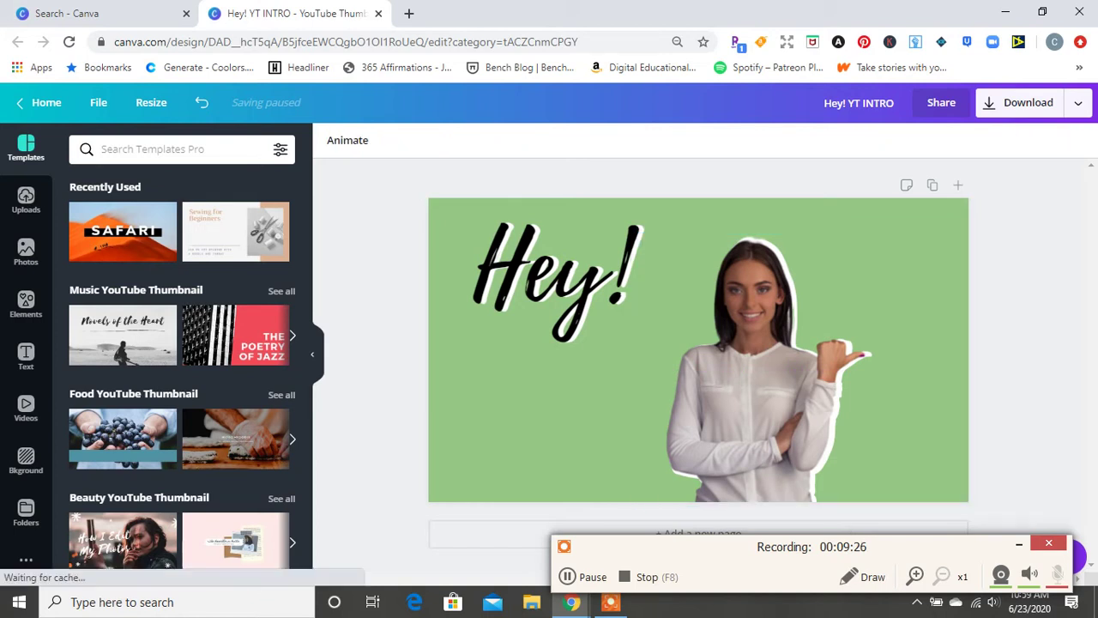
pyautogui.click(755, 369)
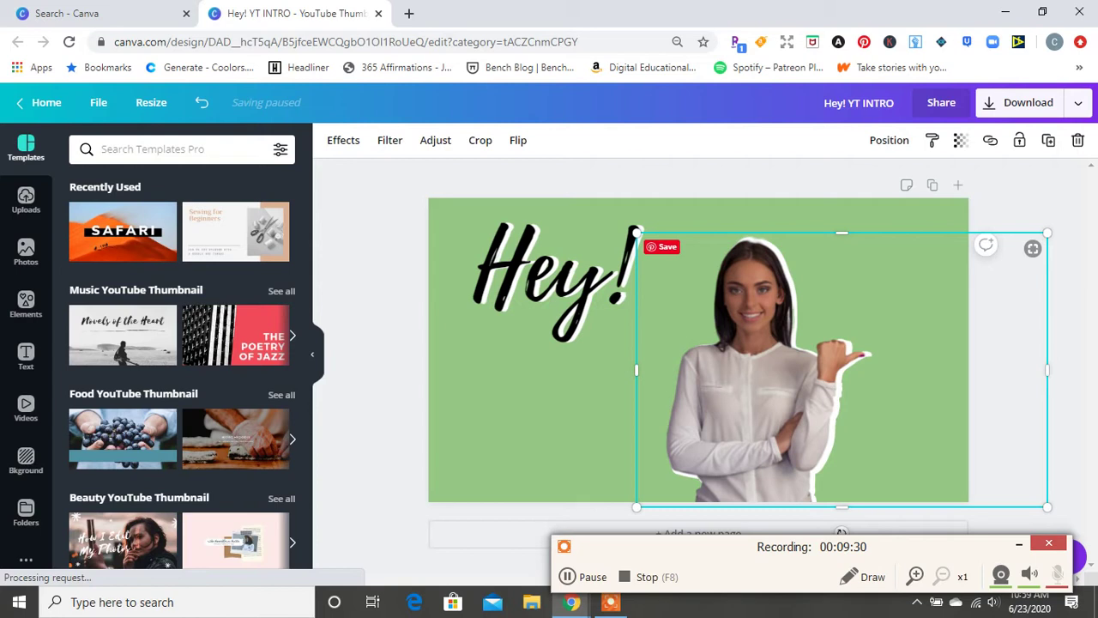
pyautogui.moveTo(755, 369); pyautogui.dragTo(762, 367)
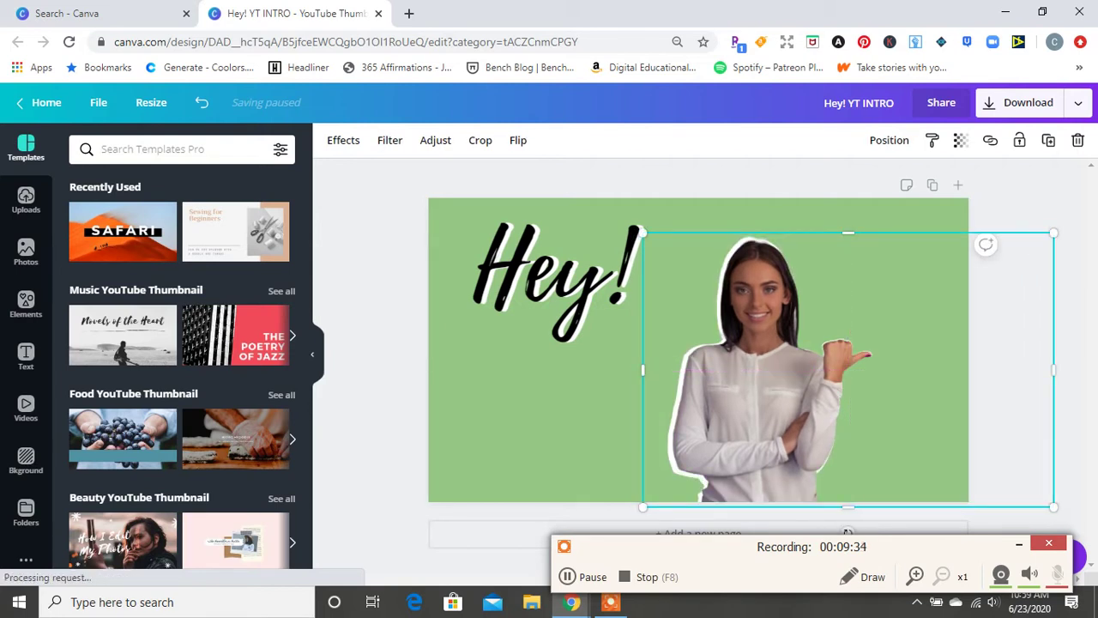
pyautogui.click(567, 411)
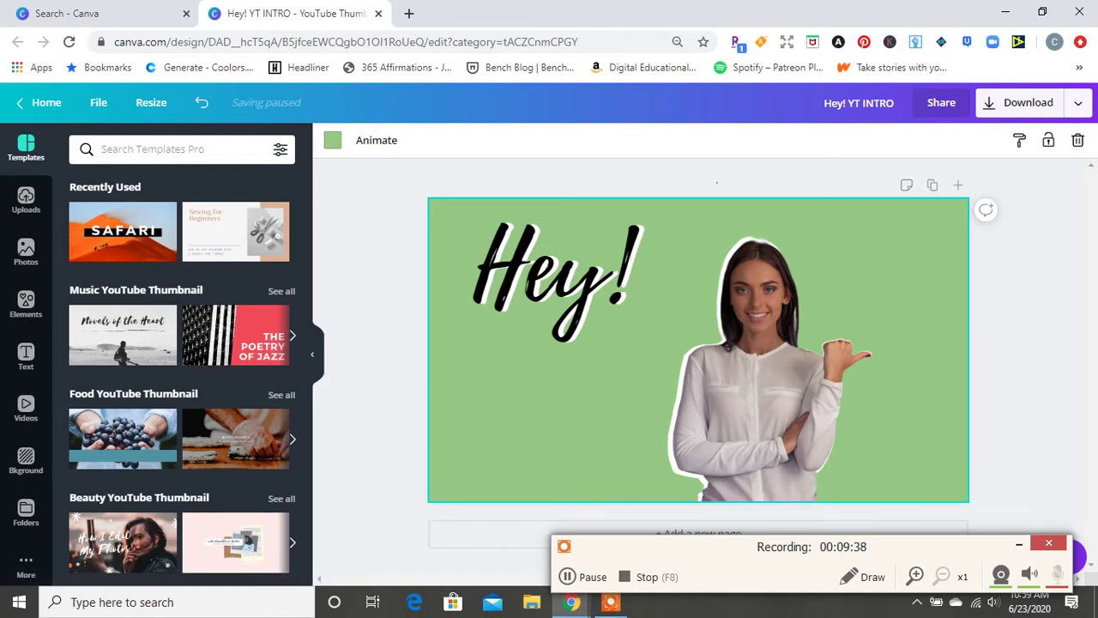
# - Shift the "Hey!" text partly off the page and group the woman's cutout with its white silhouette
pyautogui.moveTo(717, 182); pyautogui.dragTo(876, 441)
pyautogui.click(583, 399)
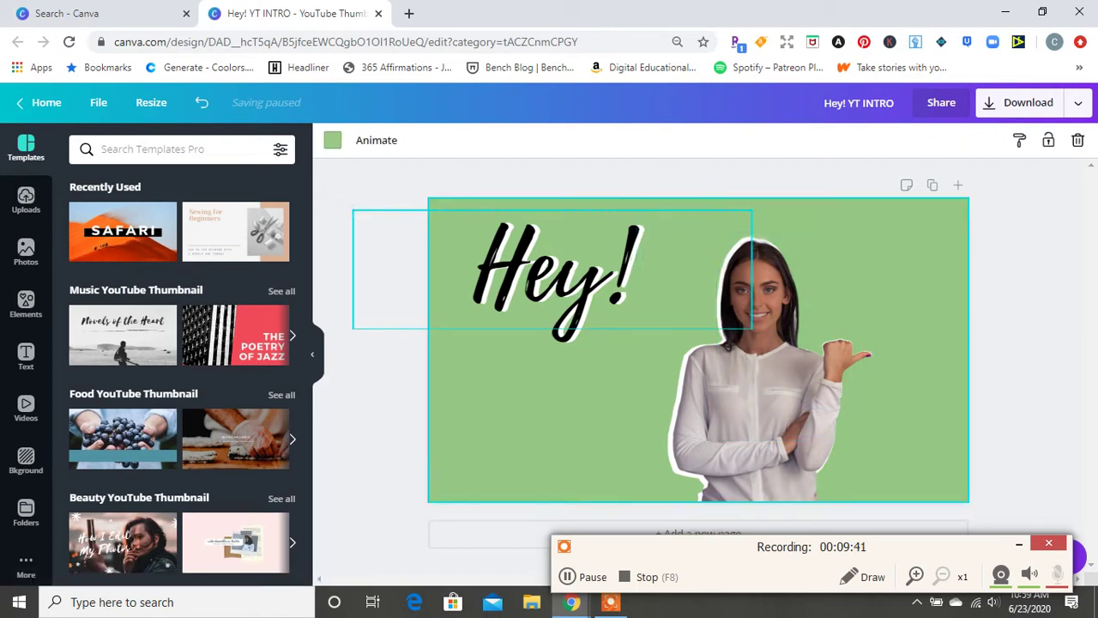
pyautogui.moveTo(553, 272); pyautogui.dragTo(429, 245)
pyautogui.click(755, 369)
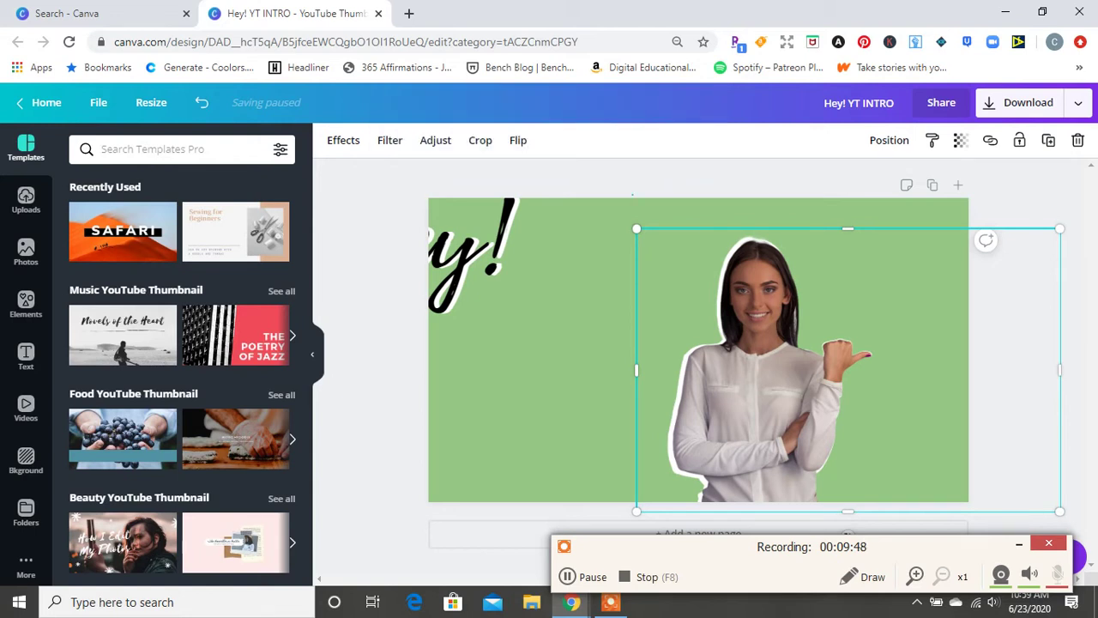
pyautogui.moveTo(633, 194); pyautogui.dragTo(892, 465)
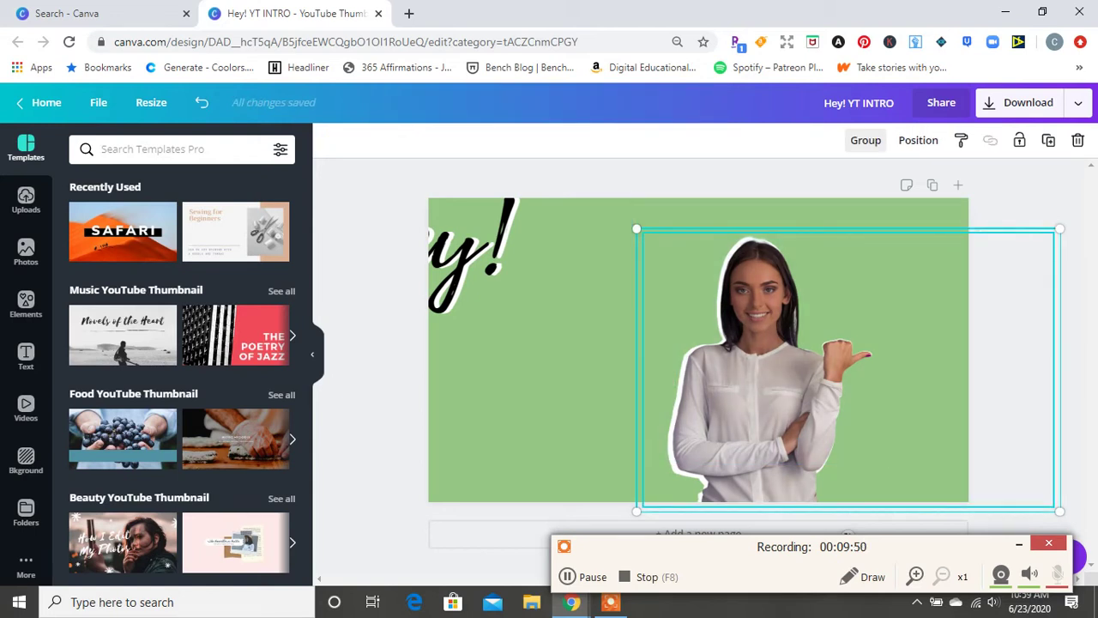
pyautogui.click(866, 141)
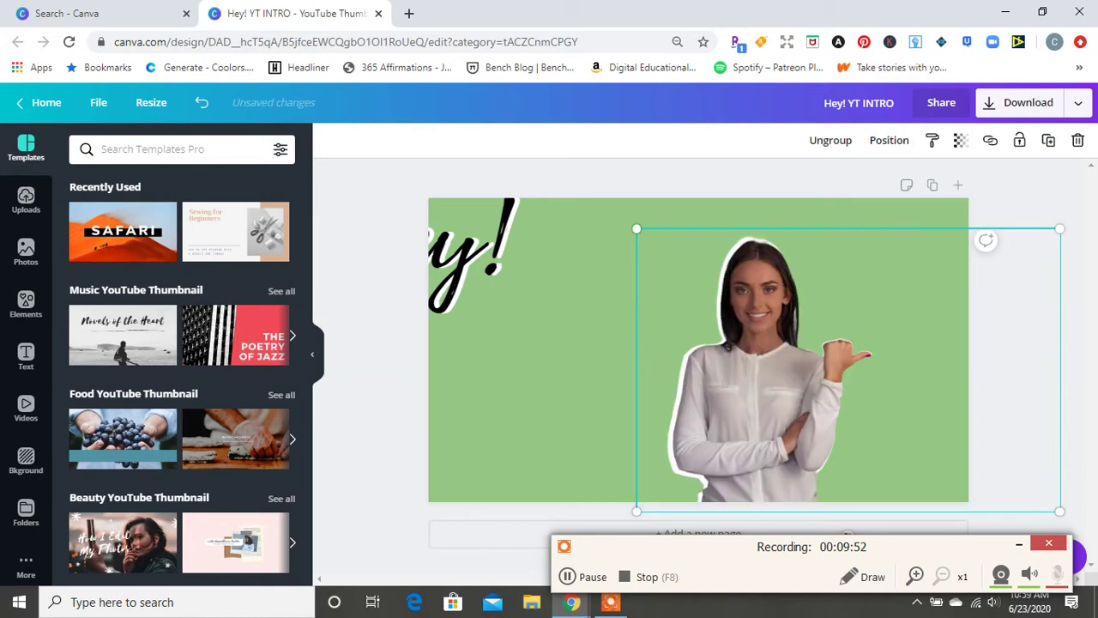
# - Move the "Hey!" text back fully onto the page, beside the woman's head
pyautogui.click(527, 414)
pyautogui.moveTo(491, 249); pyautogui.dragTo(631, 275)
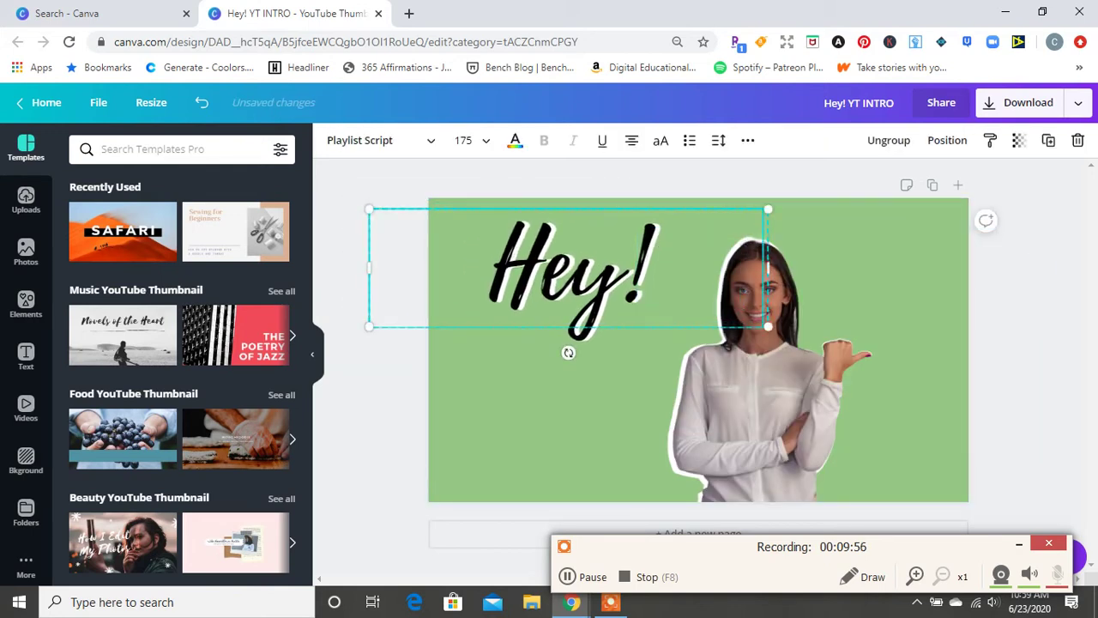
pyautogui.click(1020, 543)
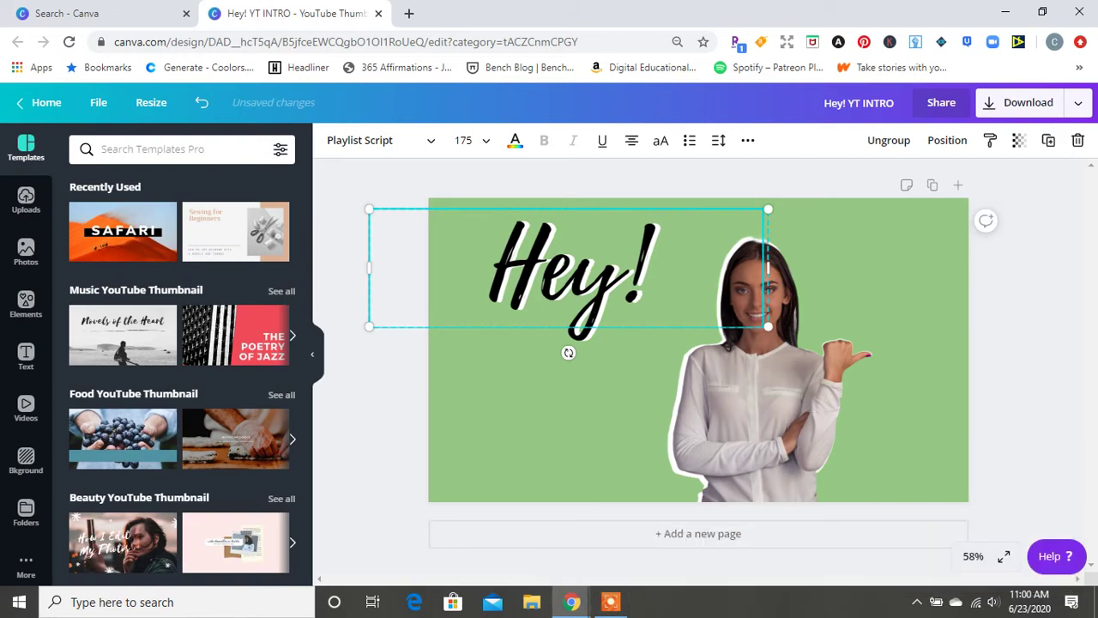
pyautogui.click(884, 562)
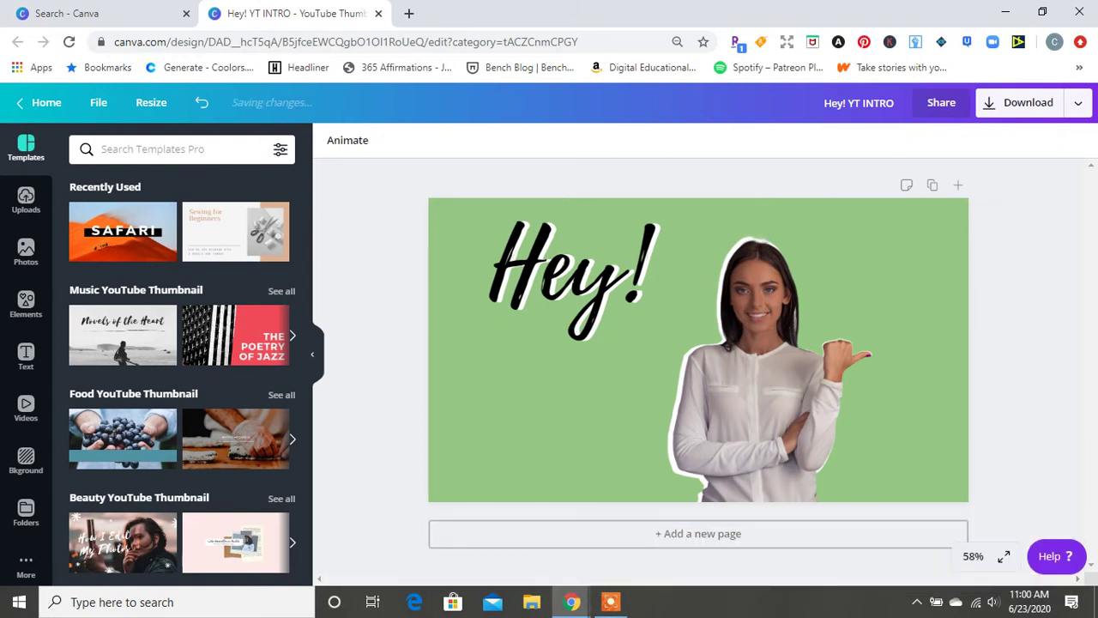
# - Duplicate the page and delete both the black and the white "Hey!" text layers from page 2
pyautogui.click(933, 186)
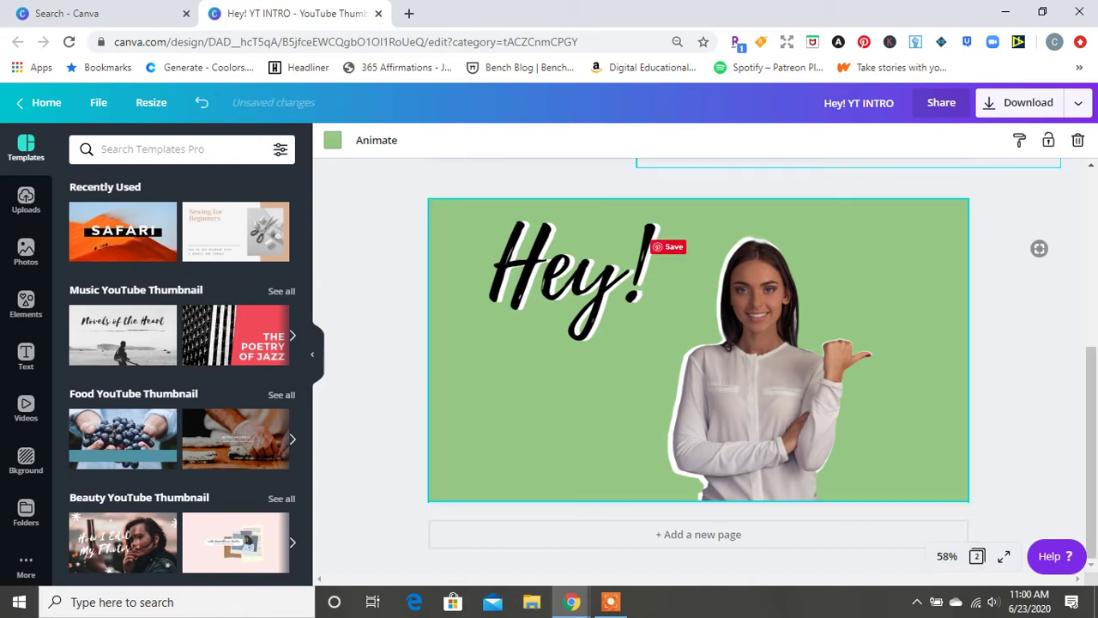
pyautogui.click(569, 266)
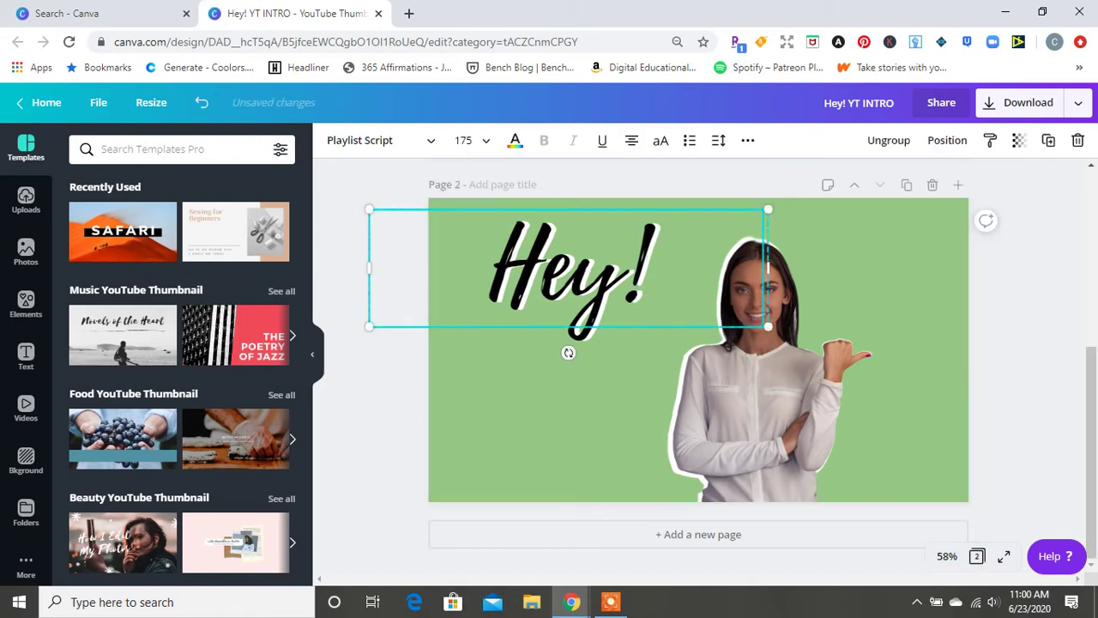
pyautogui.click(1077, 140)
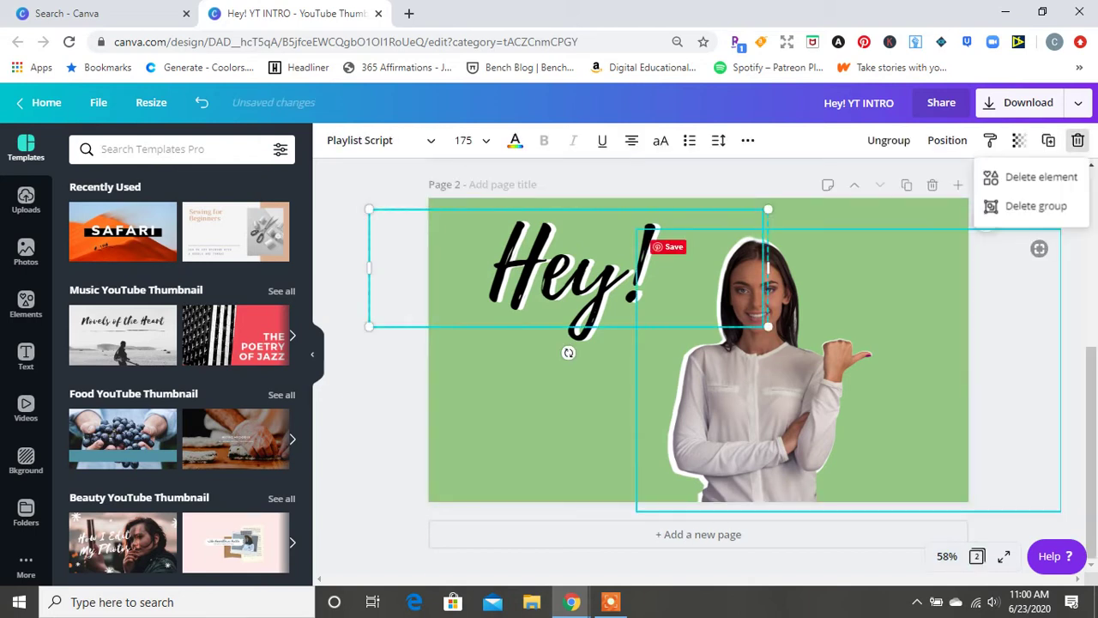
pyautogui.click(1041, 177)
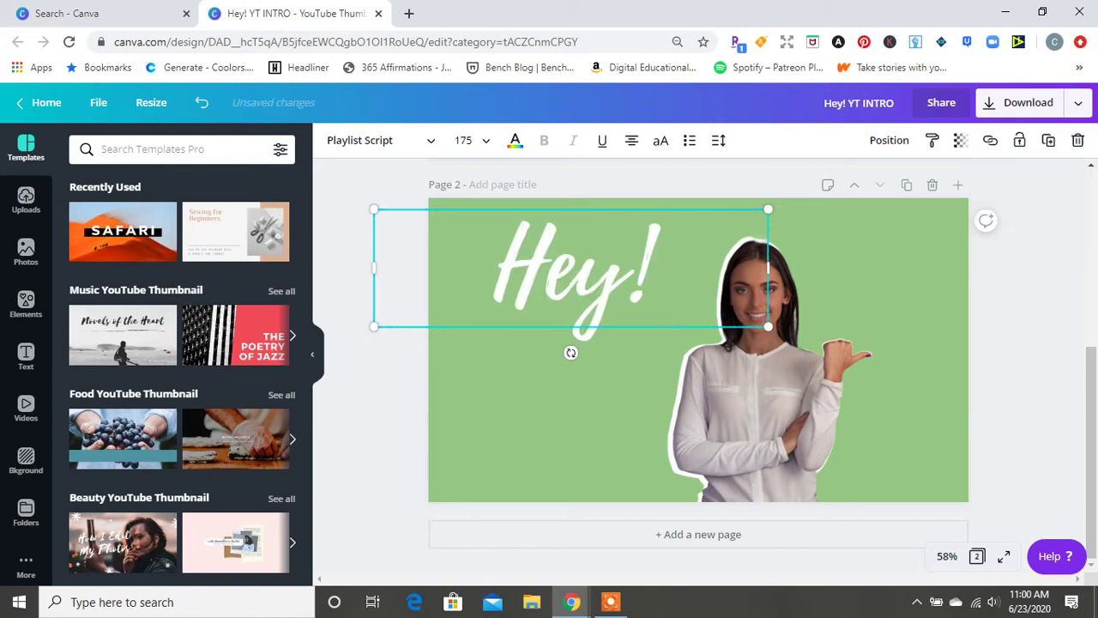
pyautogui.press('Delete')
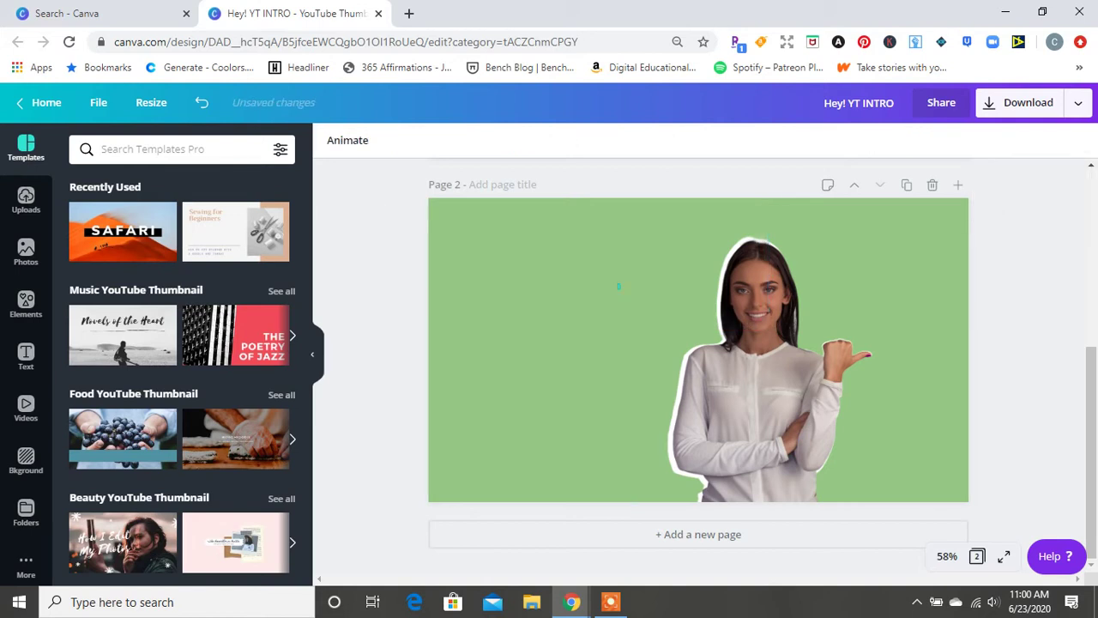
# - Move the grouped woman's cutout on page 2 closer to the page's right edge
pyautogui.click(759, 374)
pyautogui.moveTo(760, 373); pyautogui.dragTo(804, 373)
pyautogui.click(592, 369)
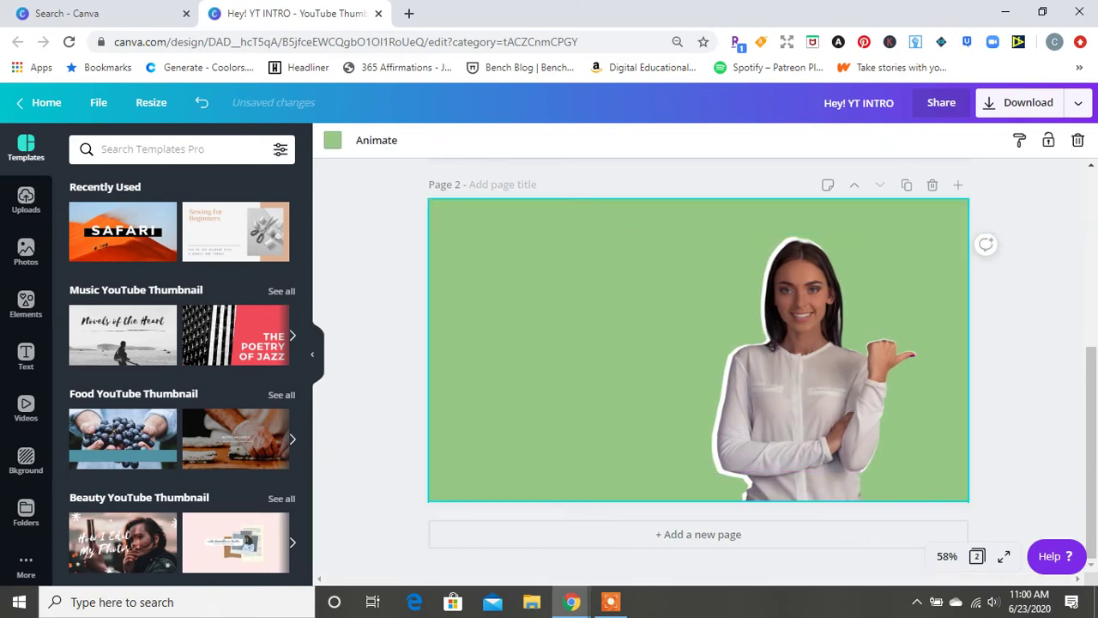
# - Ungroup the woman's cutout from its white silhouette and shift the cutout down to expose the silhouette
pyautogui.click(813, 319)
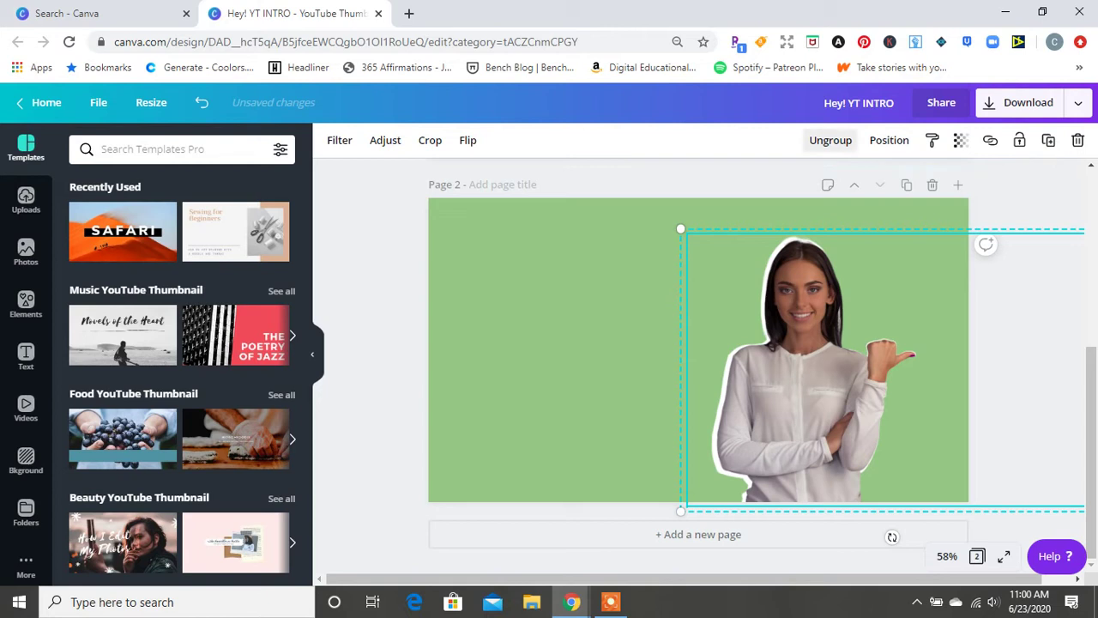
pyautogui.click(831, 140)
pyautogui.press('Escape')
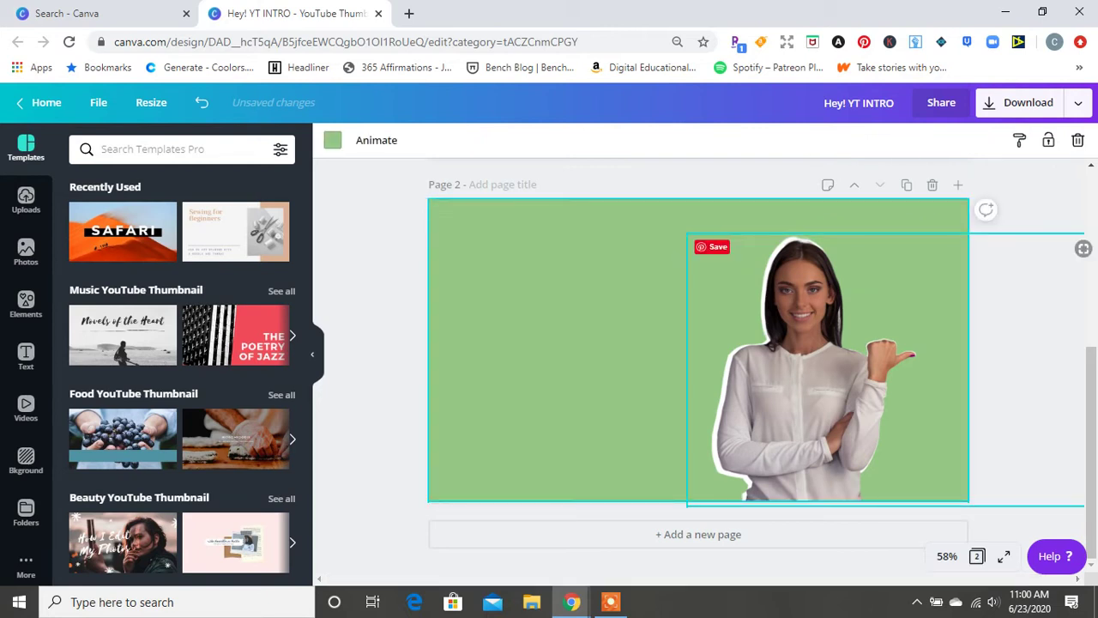
pyautogui.moveTo(811, 344); pyautogui.dragTo(810, 370)
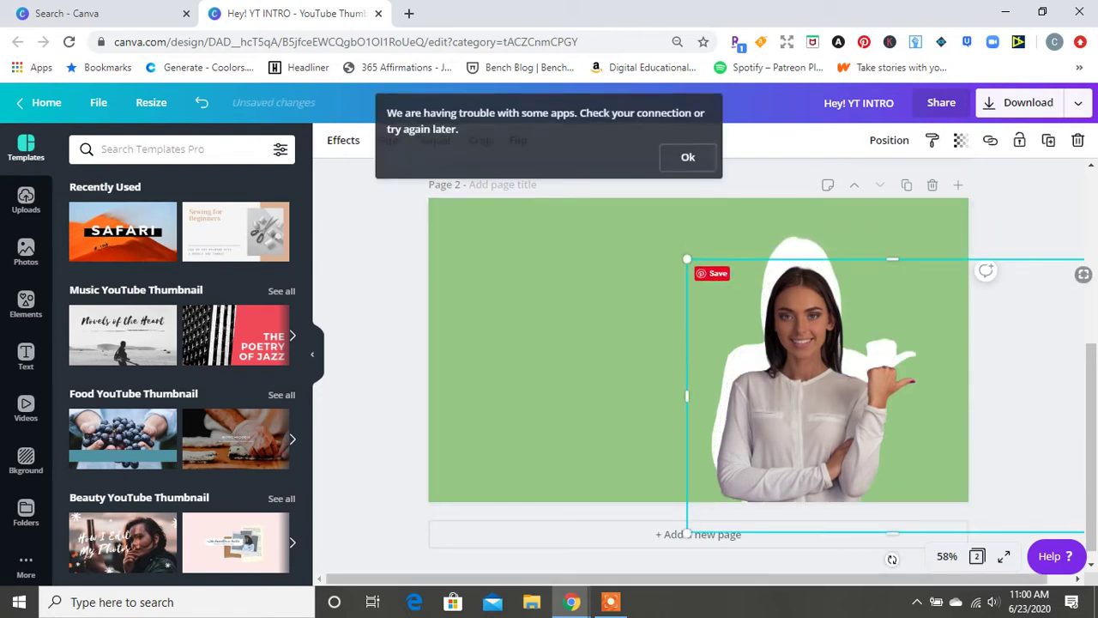
pyautogui.click(689, 158)
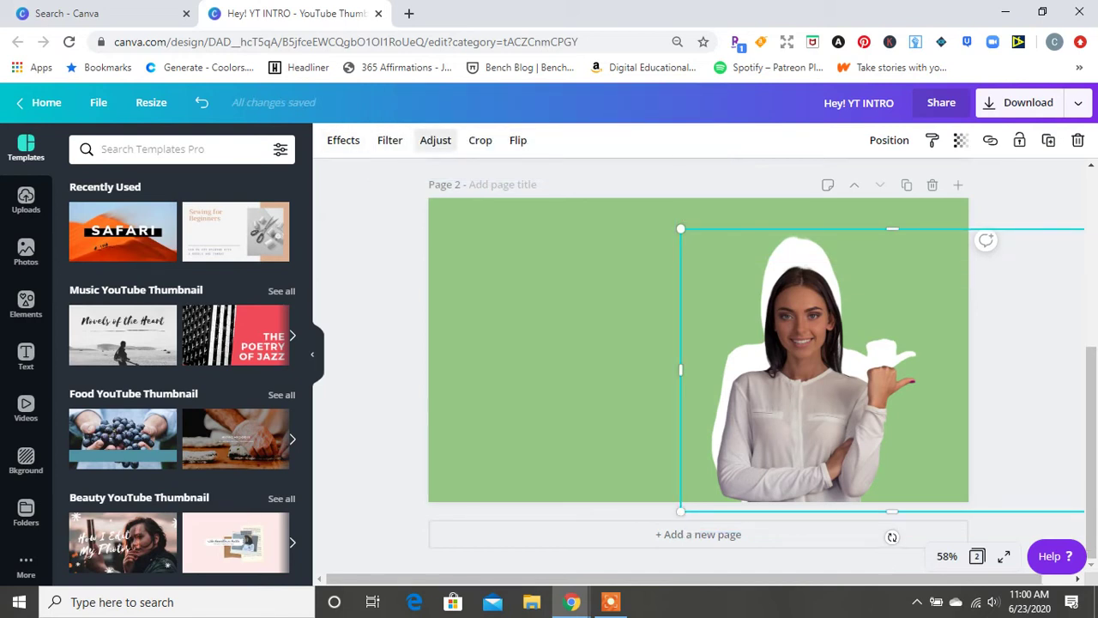
# - Set the white silhouette's blur to 7 to soften its edges
pyautogui.click(435, 140)
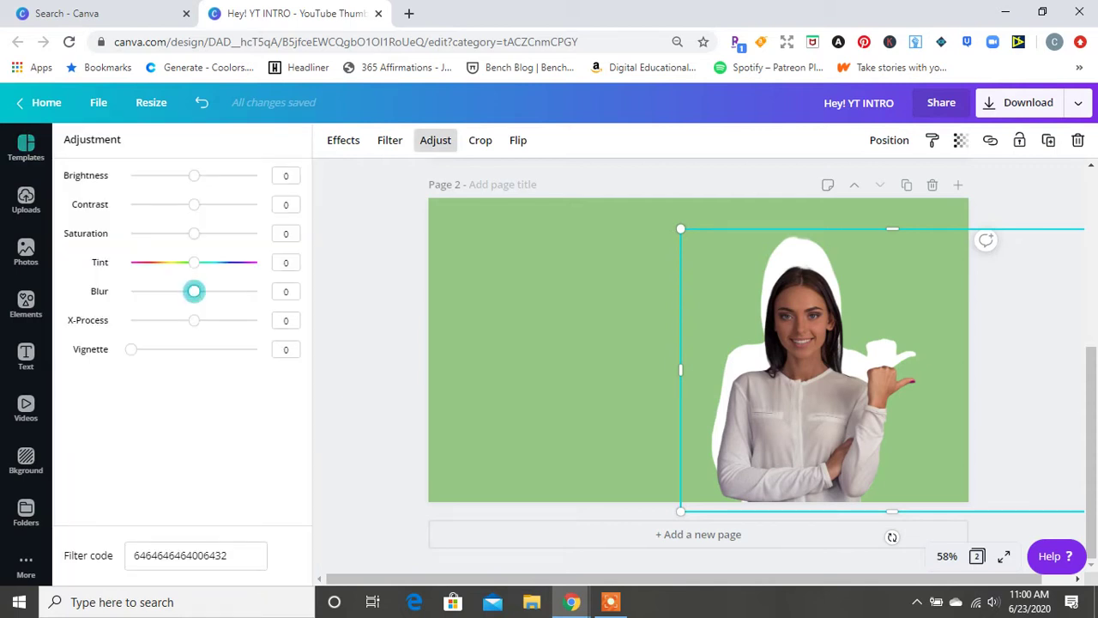
pyautogui.moveTo(194, 290); pyautogui.dragTo(195, 261)
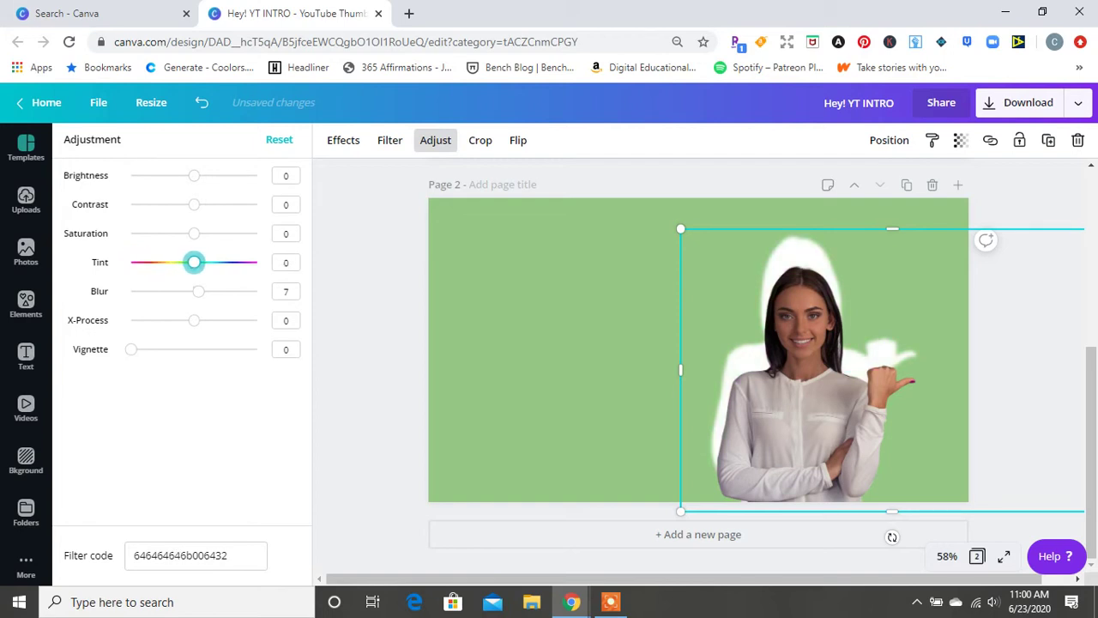
pyautogui.click(343, 140)
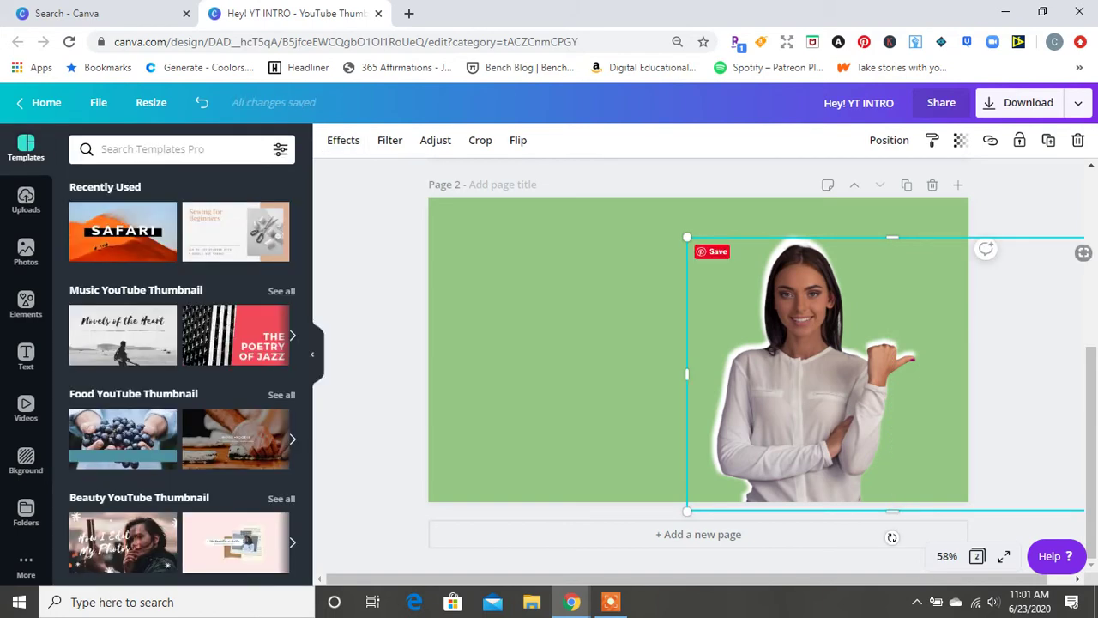
# - Move the cutout down off the blurred silhouette and try to load the image effects for the silhouette
pyautogui.moveTo(800, 378); pyautogui.dragTo(800, 432)
pyautogui.click(800, 266)
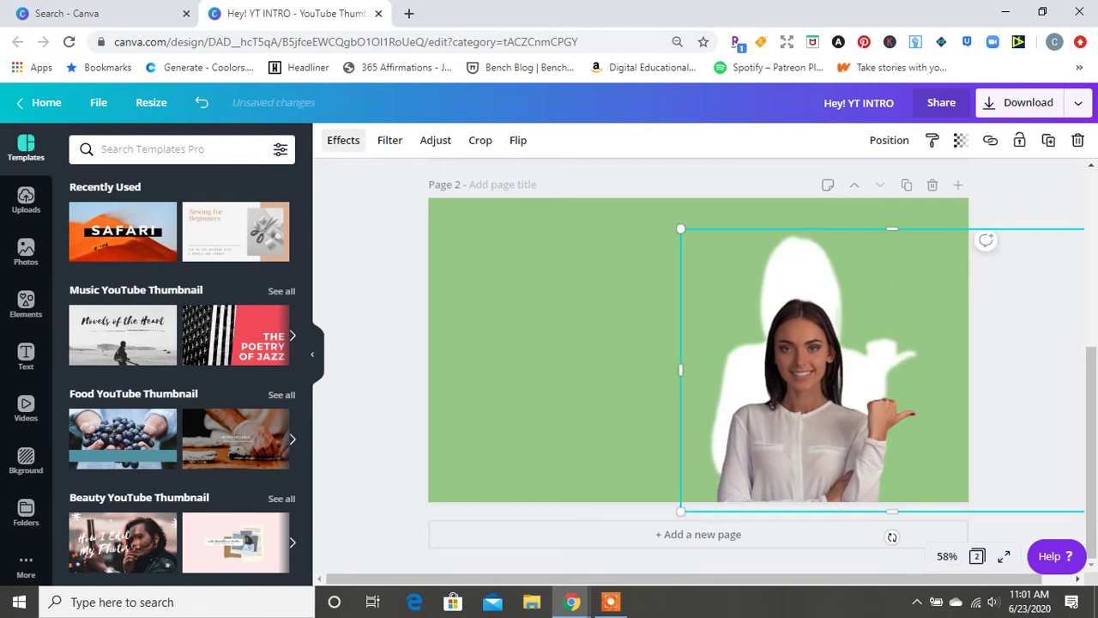
pyautogui.click(343, 140)
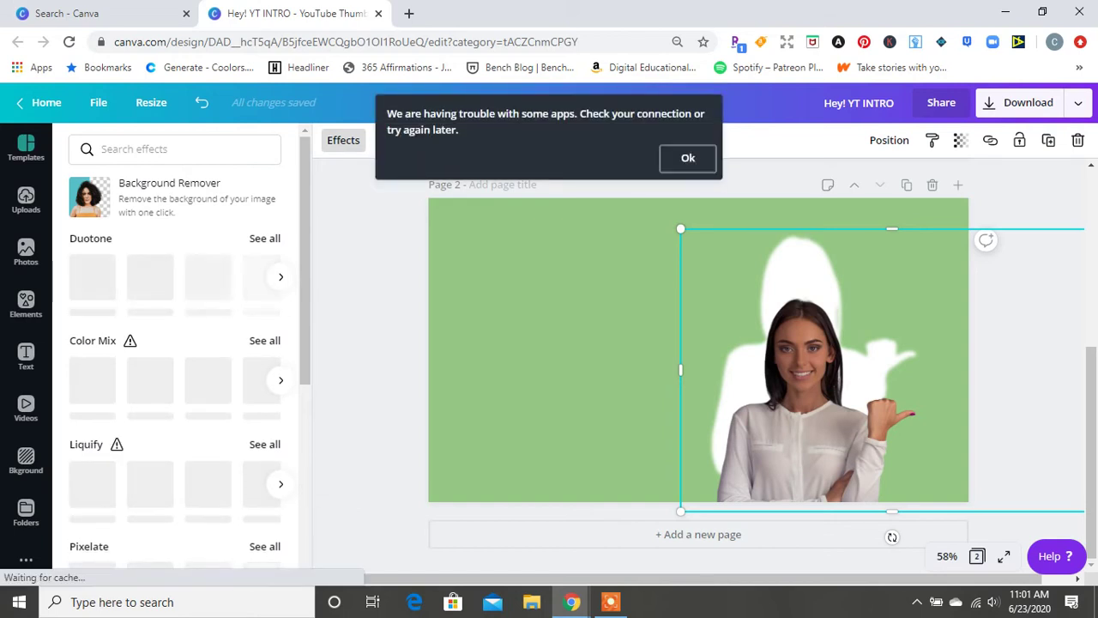
pyautogui.click(688, 158)
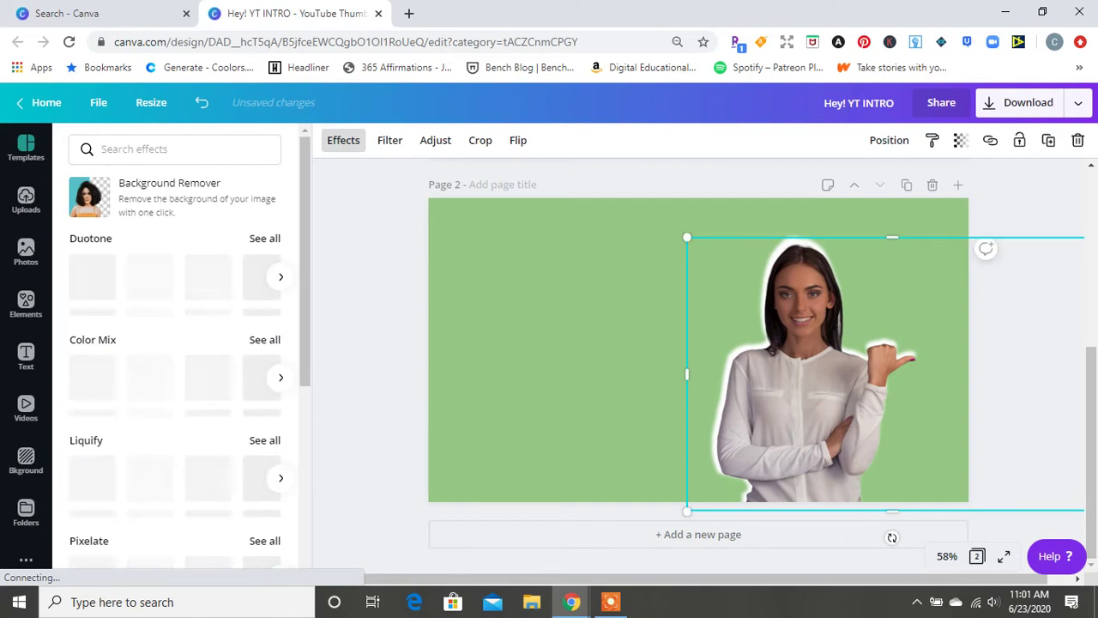
pyautogui.press('Escape')
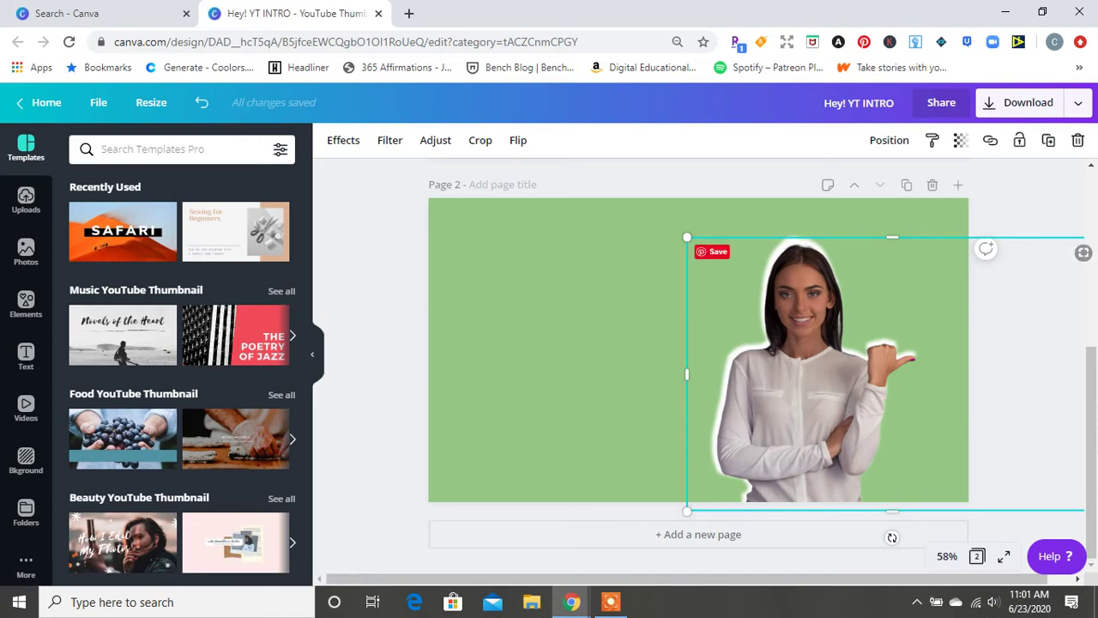
pyautogui.moveTo(803, 369); pyautogui.dragTo(802, 441)
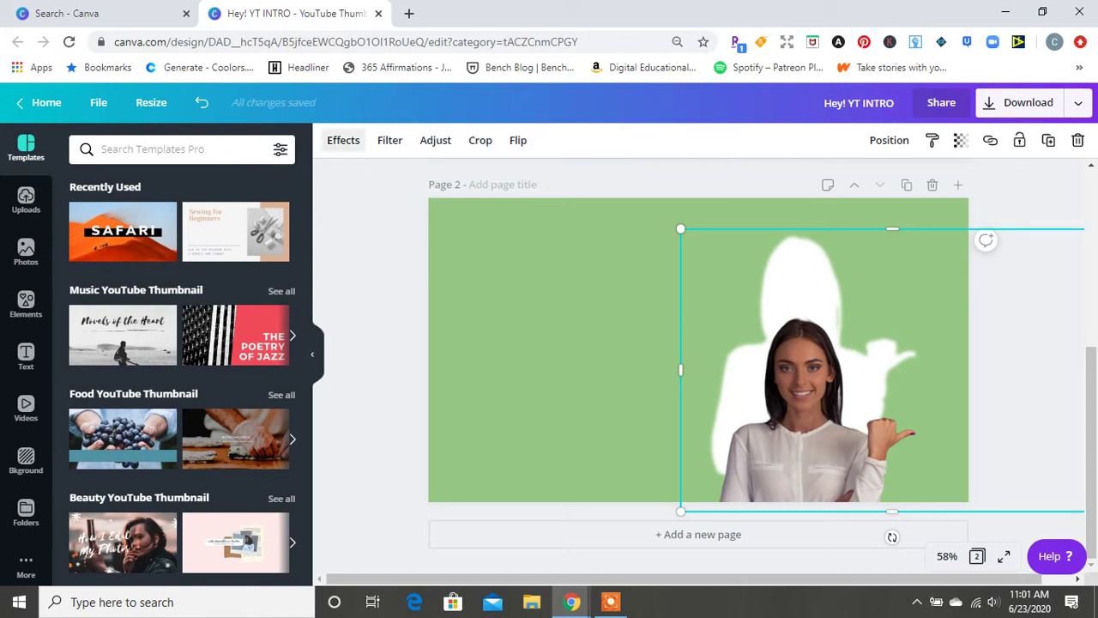
pyautogui.click(343, 140)
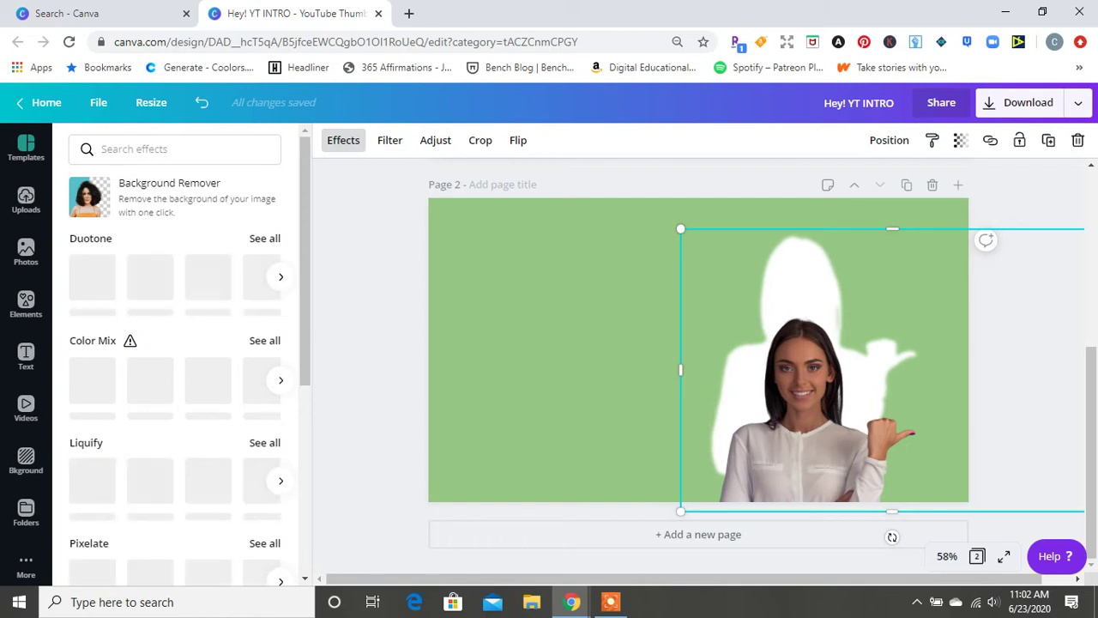
# - Move the woman's cutout back over the blurred silhouette, leaving a soft white glow around her, and group the two images
pyautogui.moveTo(803, 404); pyautogui.dragTo(803, 324)
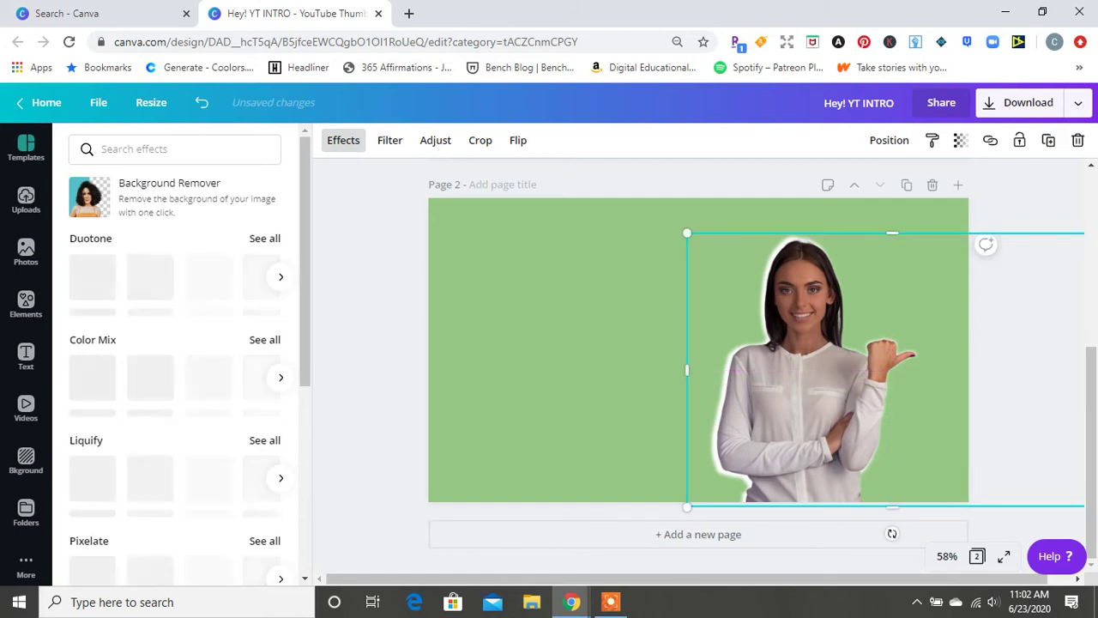
pyautogui.click(343, 140)
pyautogui.click(558, 350)
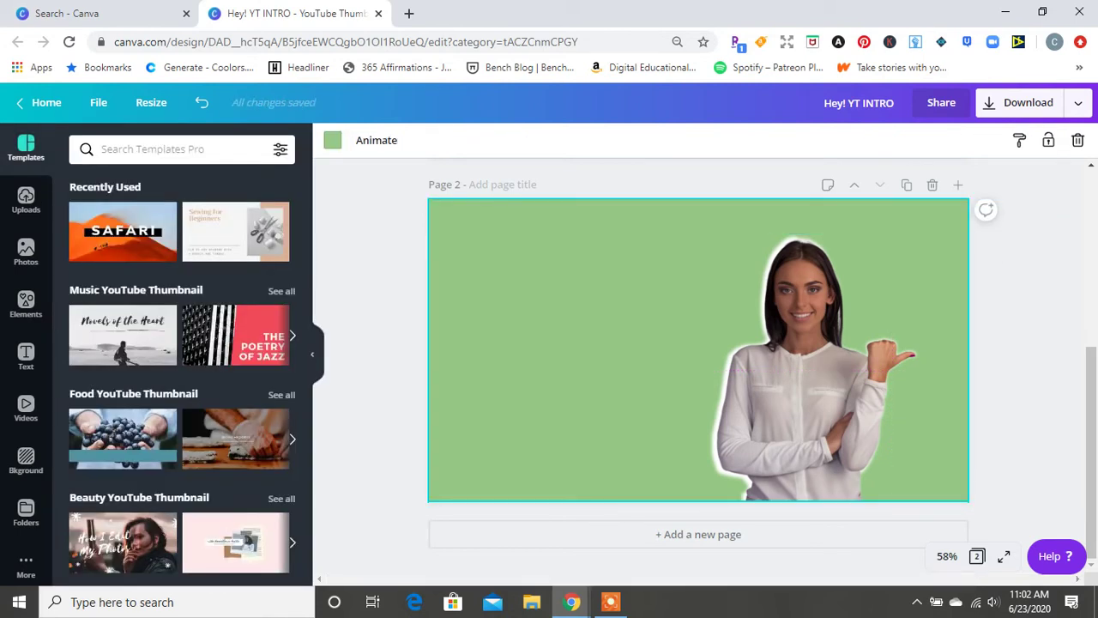
pyautogui.moveTo(642, 233); pyautogui.dragTo(887, 475)
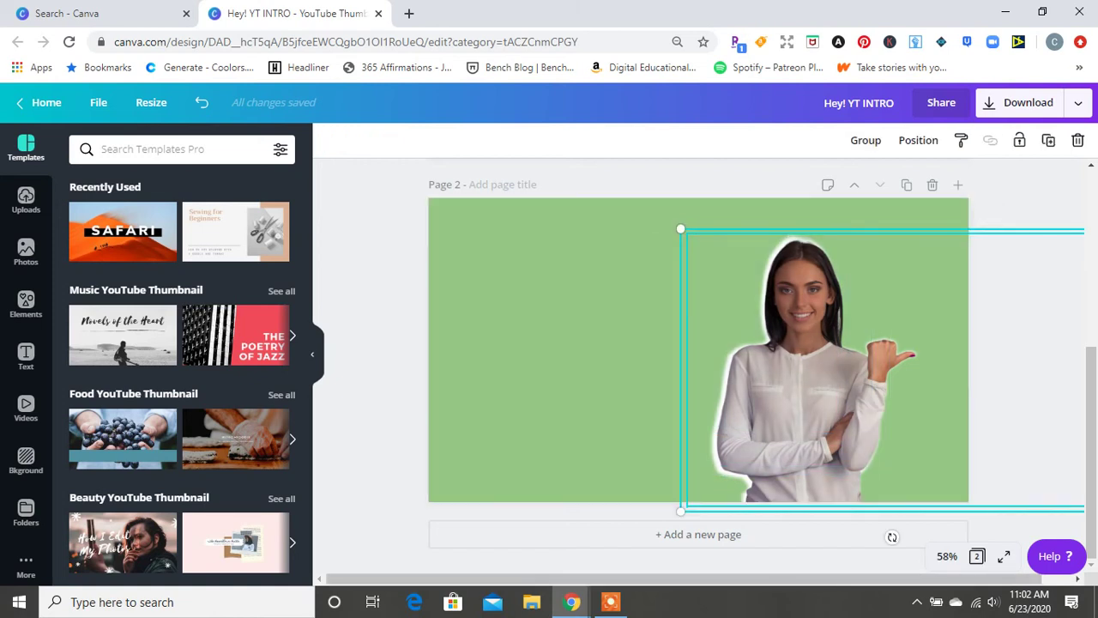
pyautogui.hotkey('ctrl', 'g')
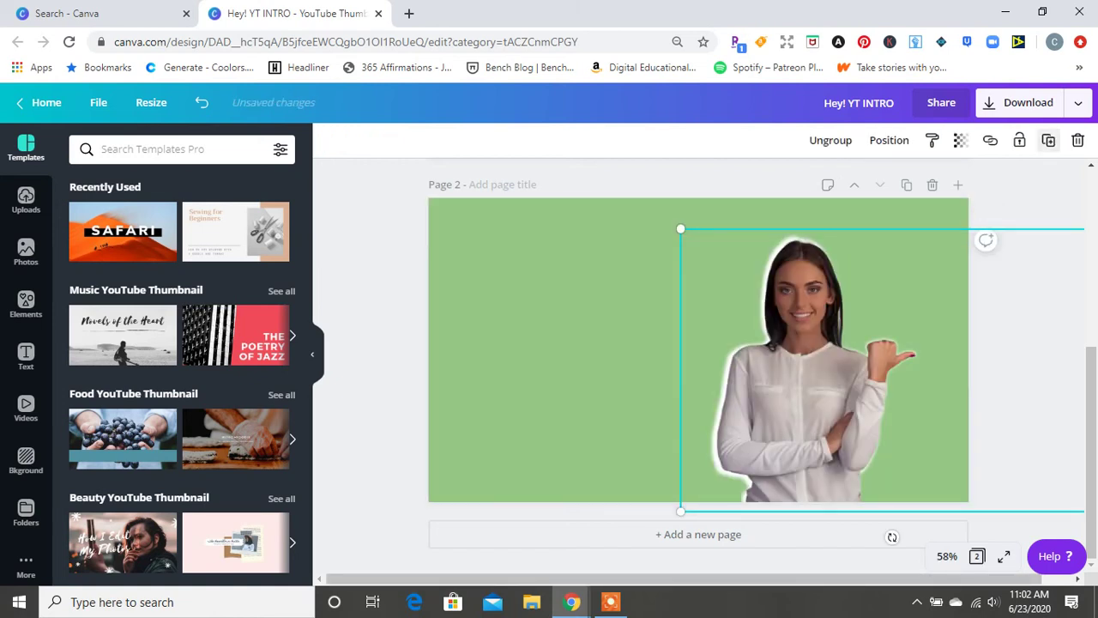
# - Duplicate the glowing woman group twice and line the copies up side by side across page 2
pyautogui.click(1048, 139)
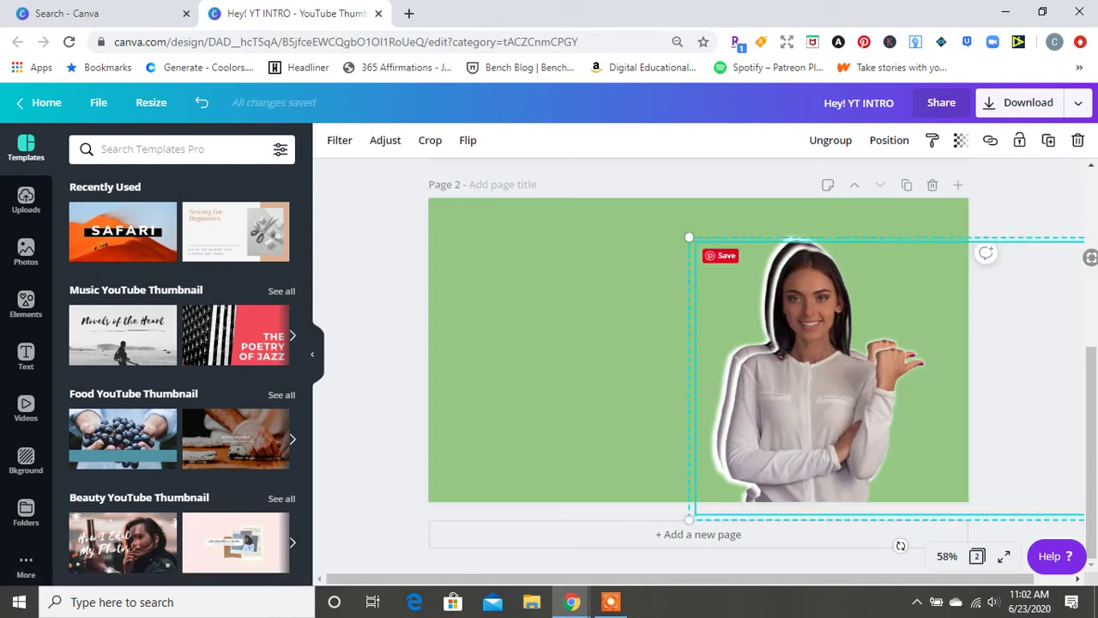
pyautogui.moveTo(824, 386); pyautogui.dragTo(670, 386)
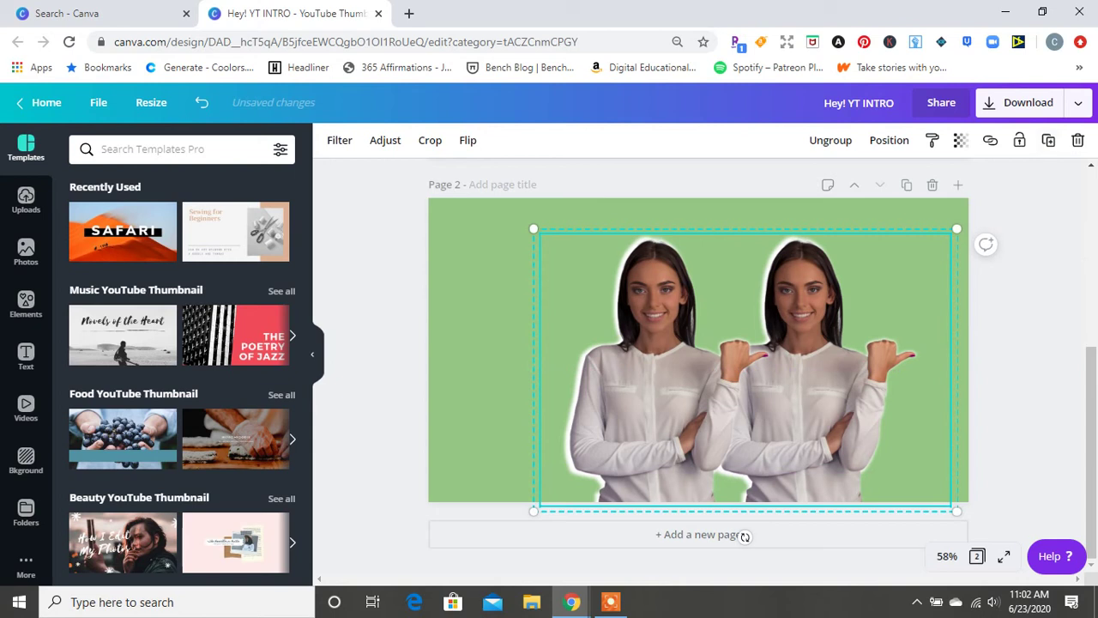
pyautogui.click(1048, 140)
pyautogui.moveTo(823, 386); pyautogui.dragTo(671, 386)
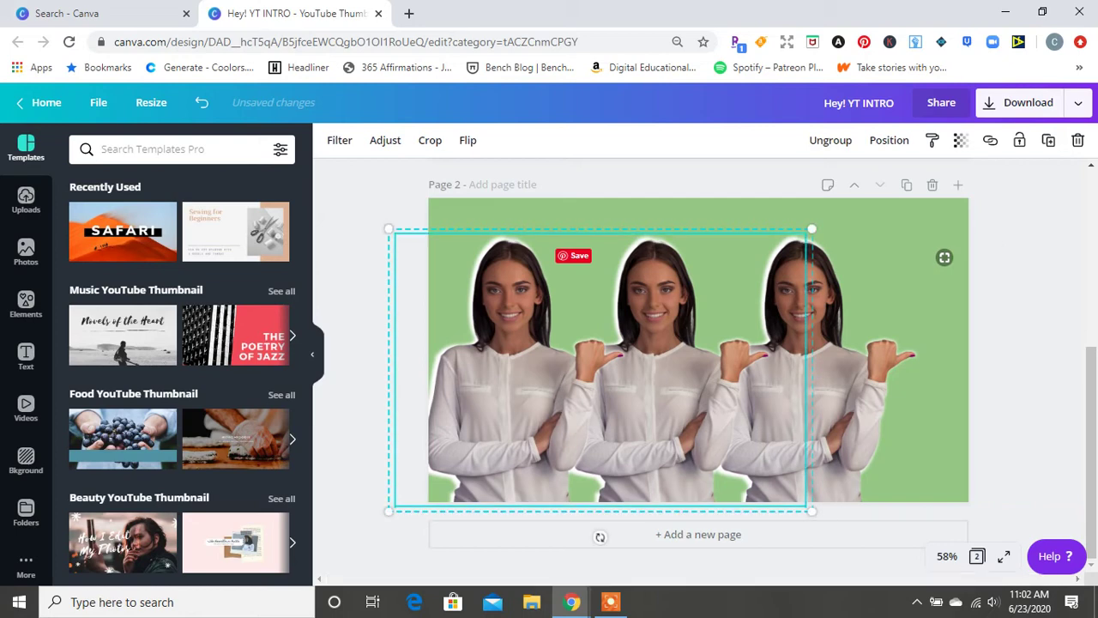
# - Select all three woman groups and move them together to center the row on page 2
pyautogui.click(1021, 369)
pyautogui.moveTo(351, 216); pyautogui.dragTo(970, 502)
pyautogui.moveTo(790, 248); pyautogui.dragTo(790, 249)
pyautogui.click(398, 288)
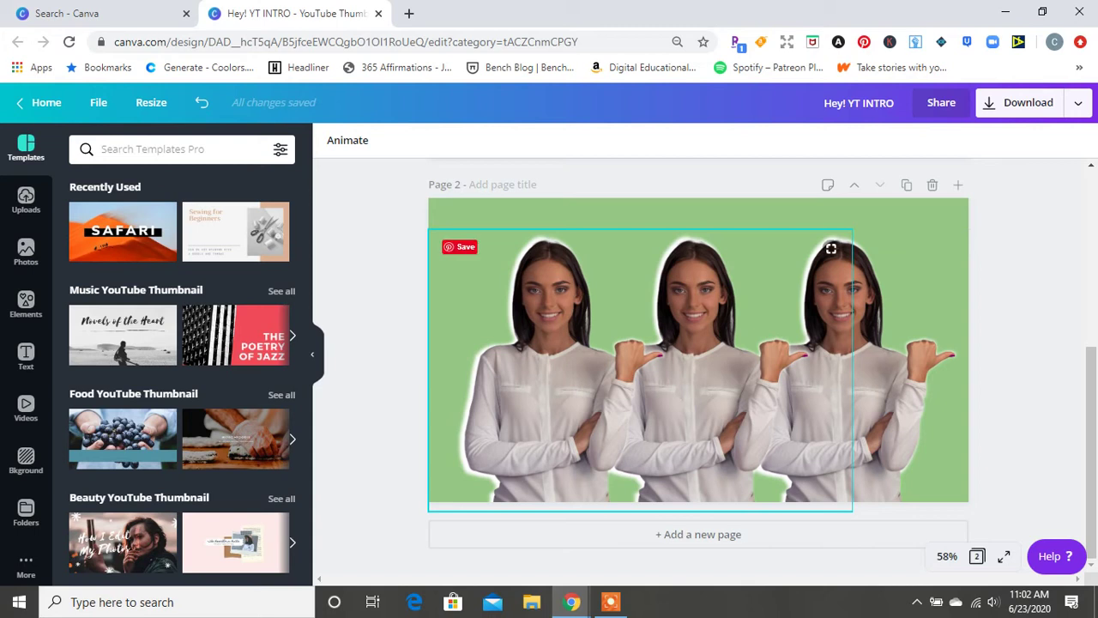
# - Preview the Scrapbook, Neon, Baseline, Fade, Rise and Pan animations on page 2 and apply the Pop animation
pyautogui.click(347, 140)
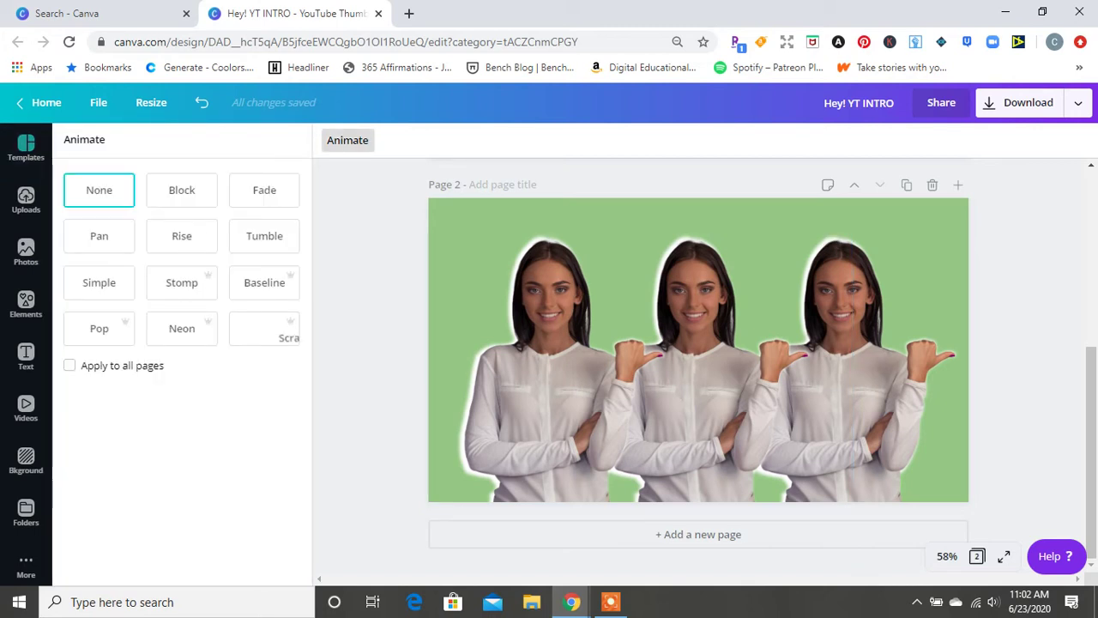
pyautogui.click(264, 329)
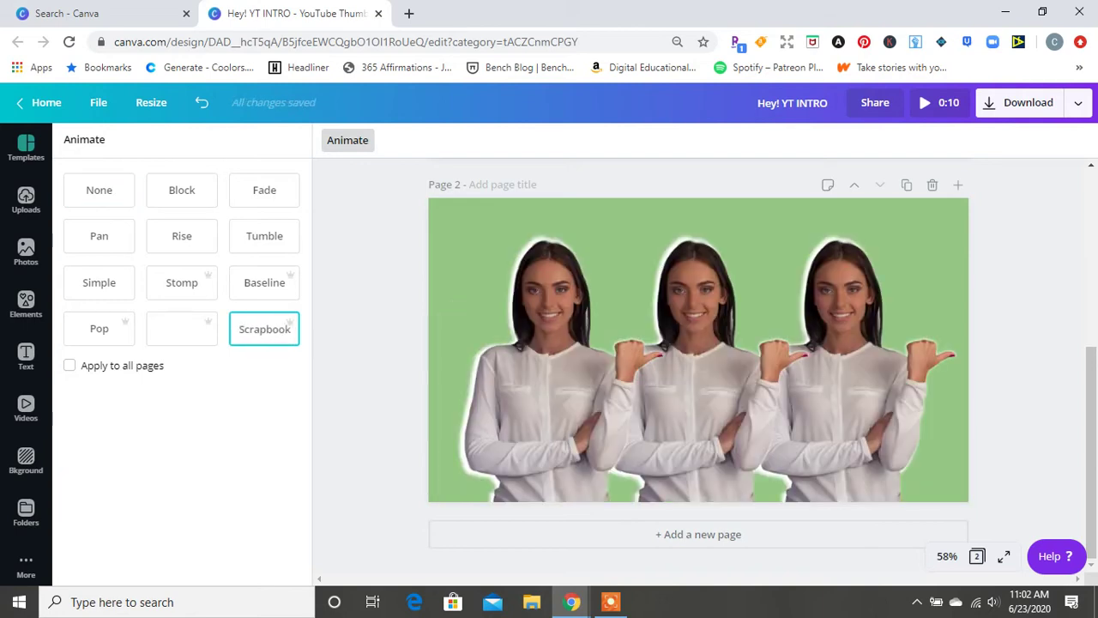
pyautogui.click(182, 329)
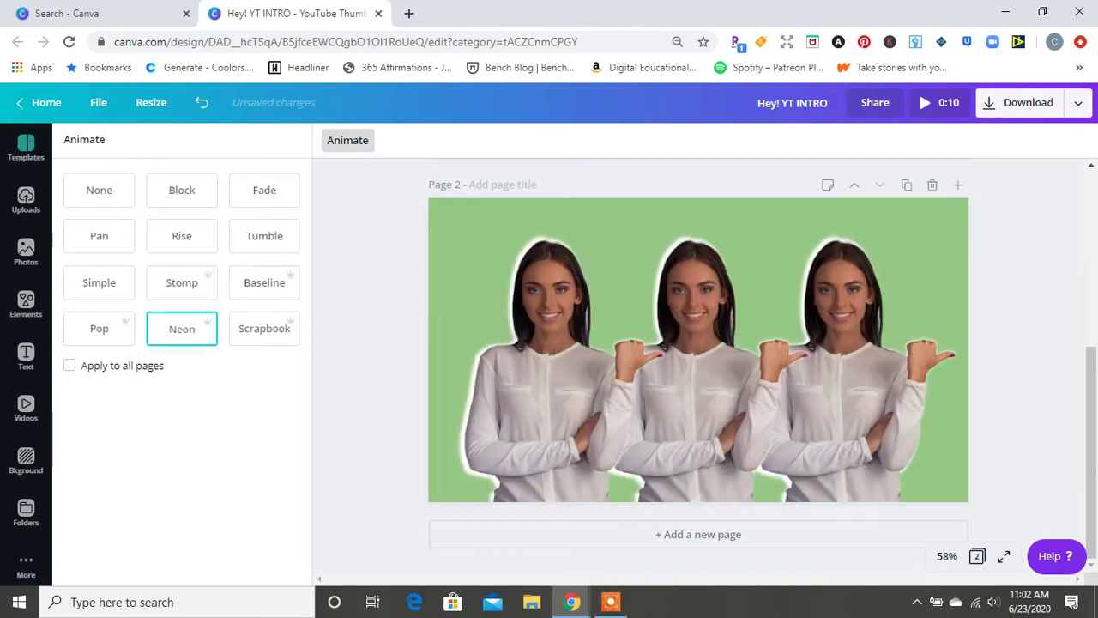
pyautogui.click(264, 283)
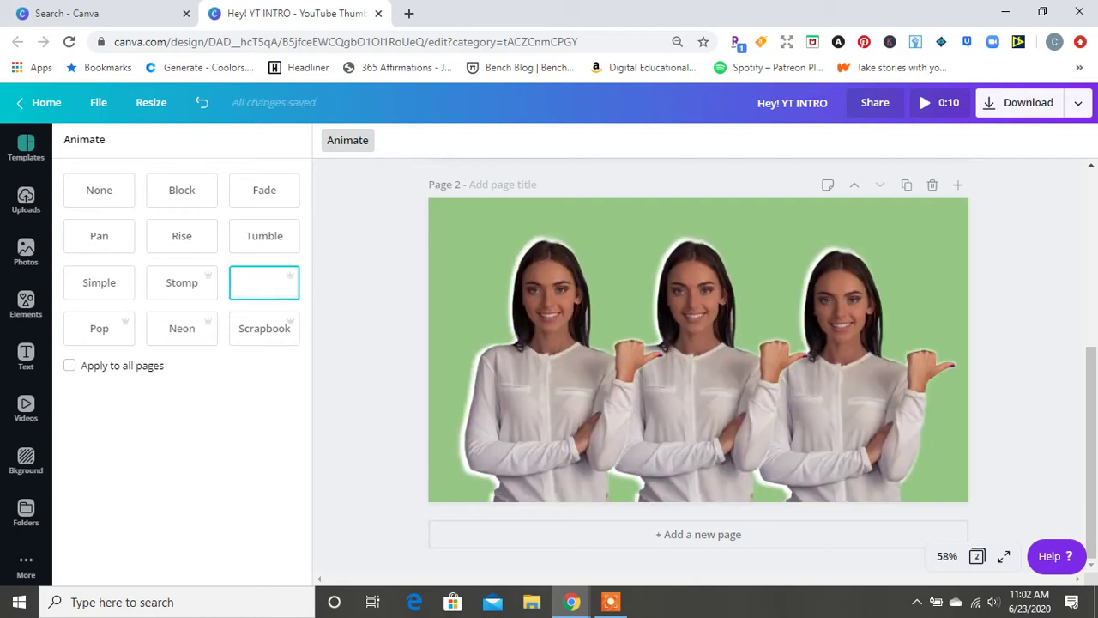
pyautogui.click(264, 190)
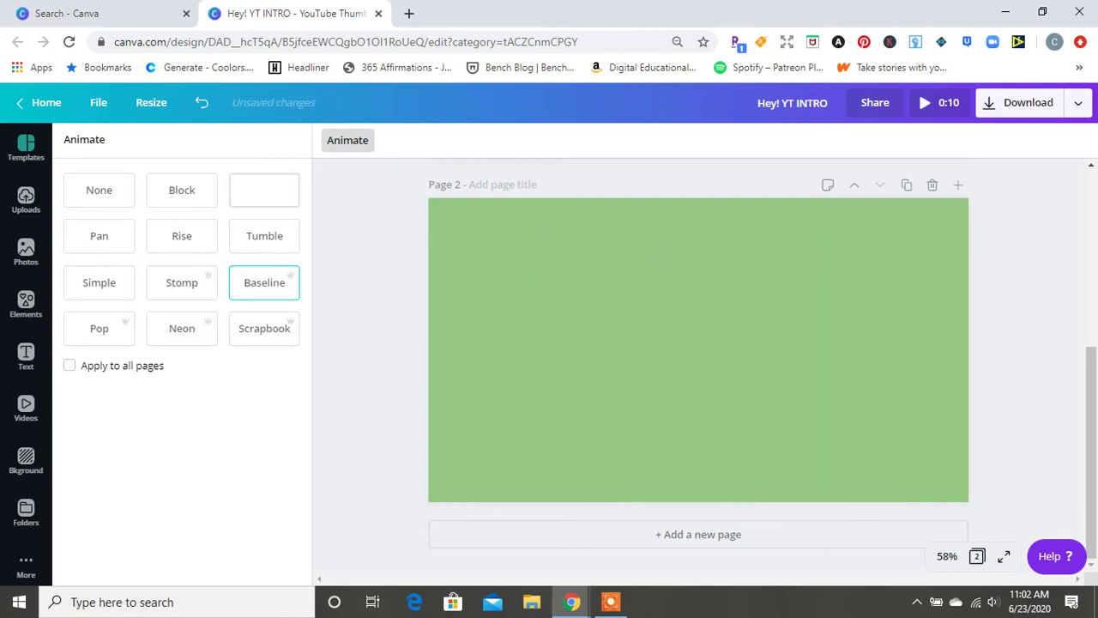
pyautogui.click(181, 235)
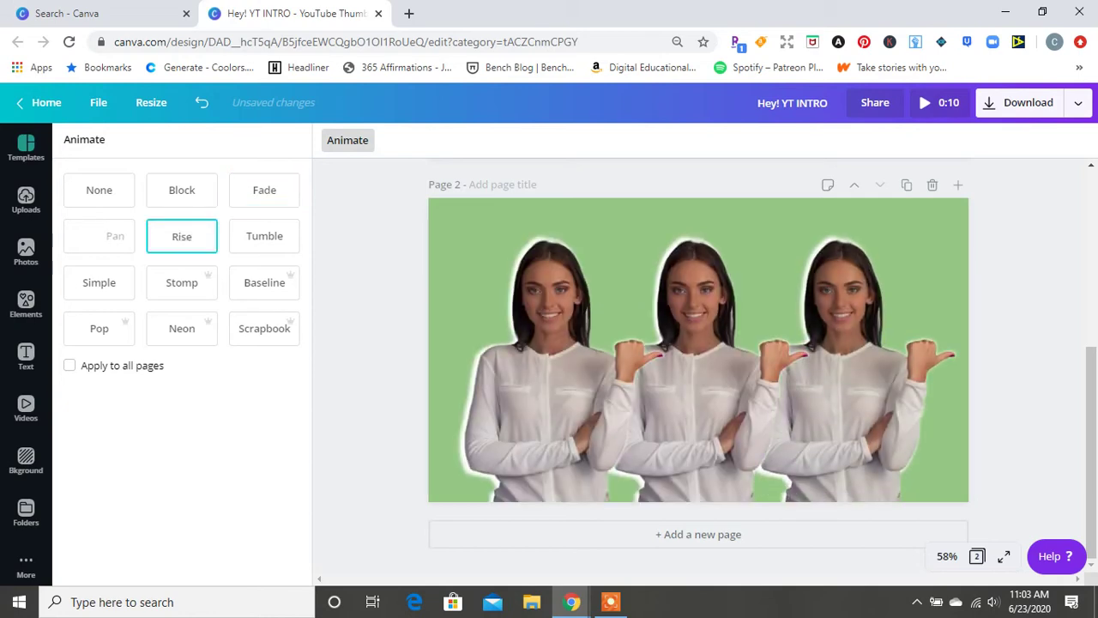
pyautogui.click(99, 236)
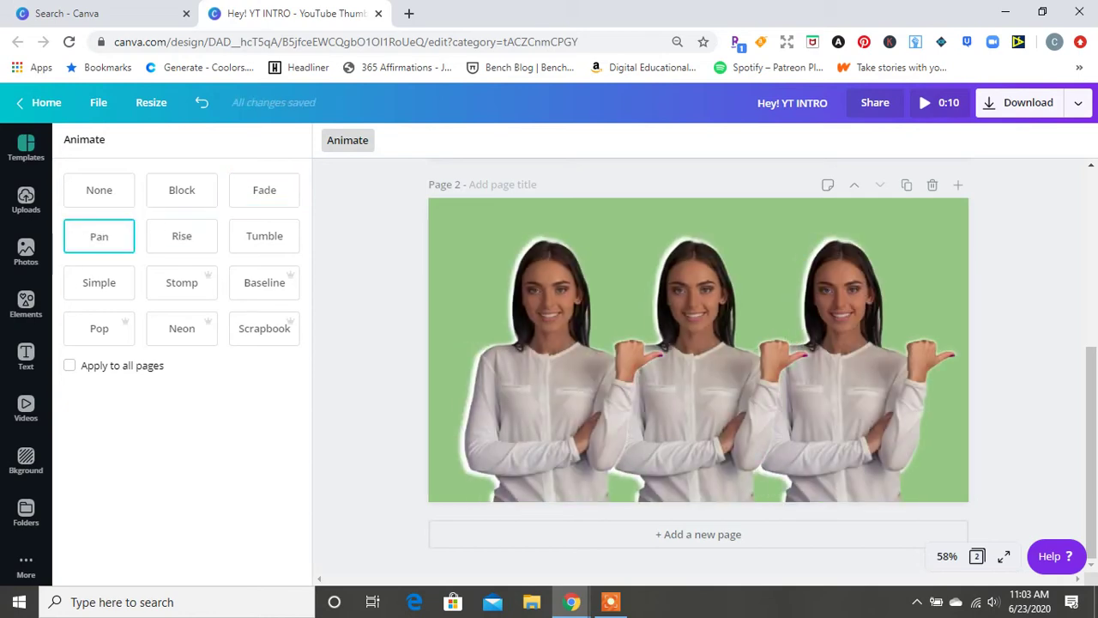
pyautogui.click(99, 329)
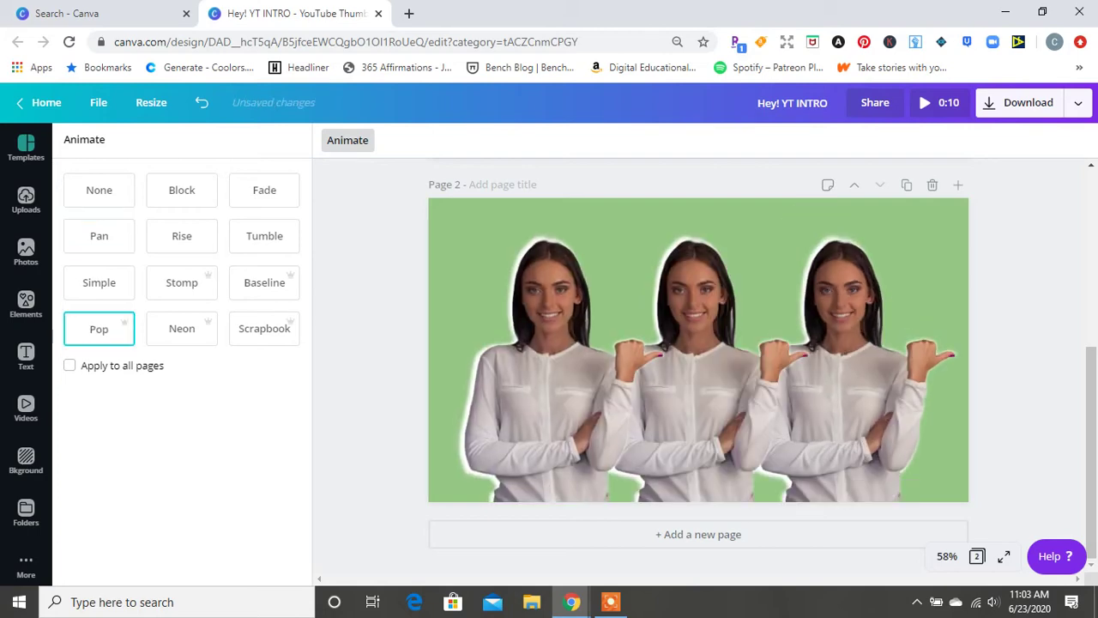
# - Preview the Simple animation with Medium and Fast timing on page 1 and apply the Neon animation
pyautogui.moveTo(1090, 447); pyautogui.dragTo(1091, 275)
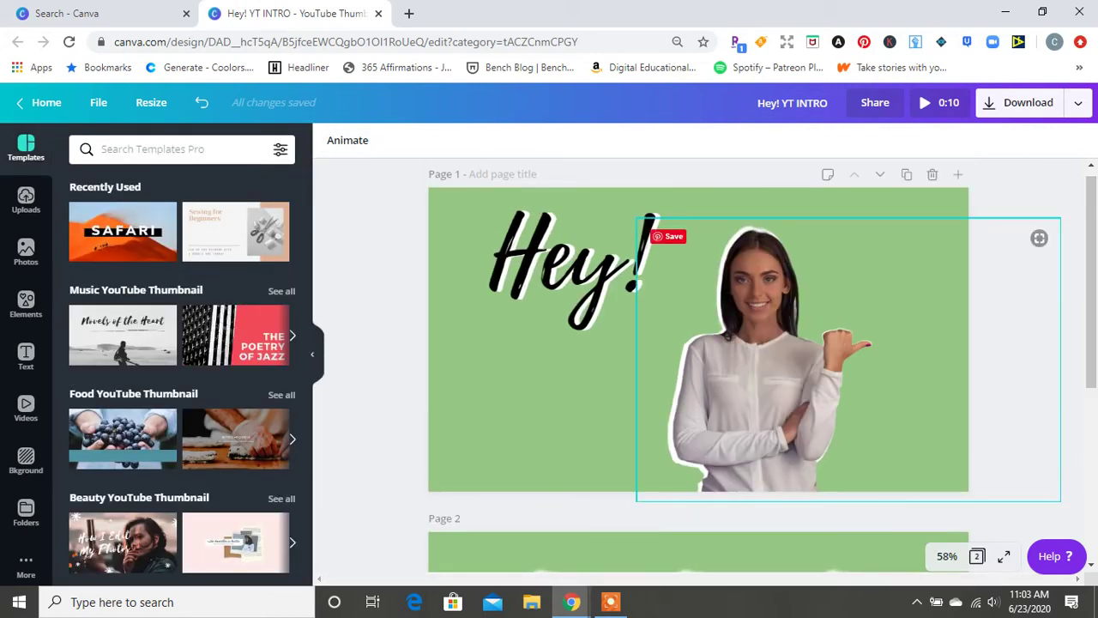
pyautogui.click(755, 386)
pyautogui.click(573, 265)
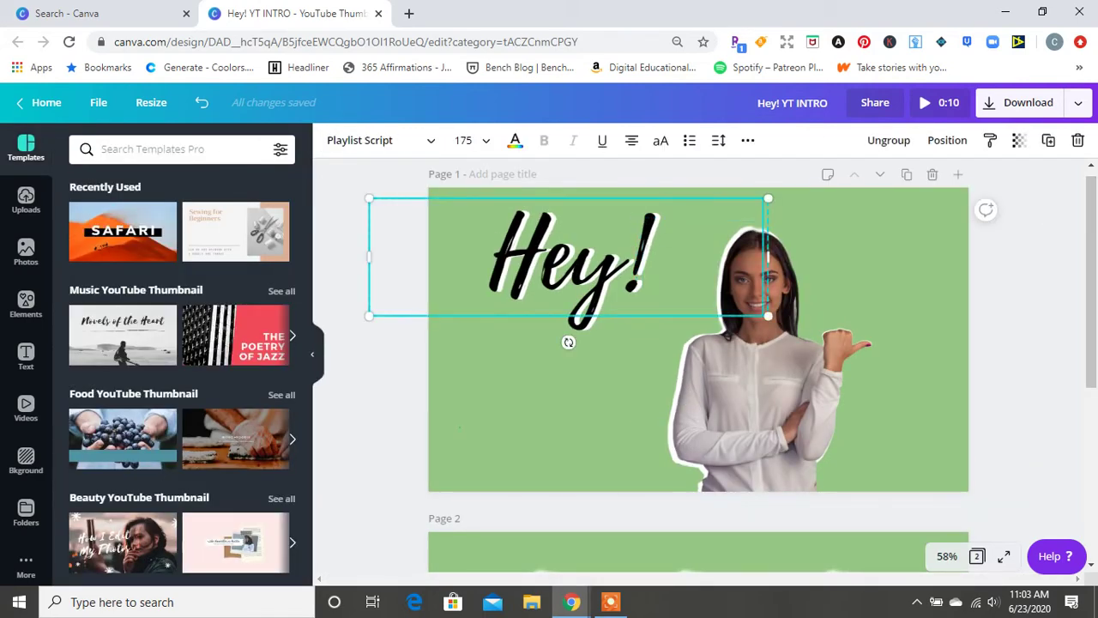
pyautogui.click(461, 427)
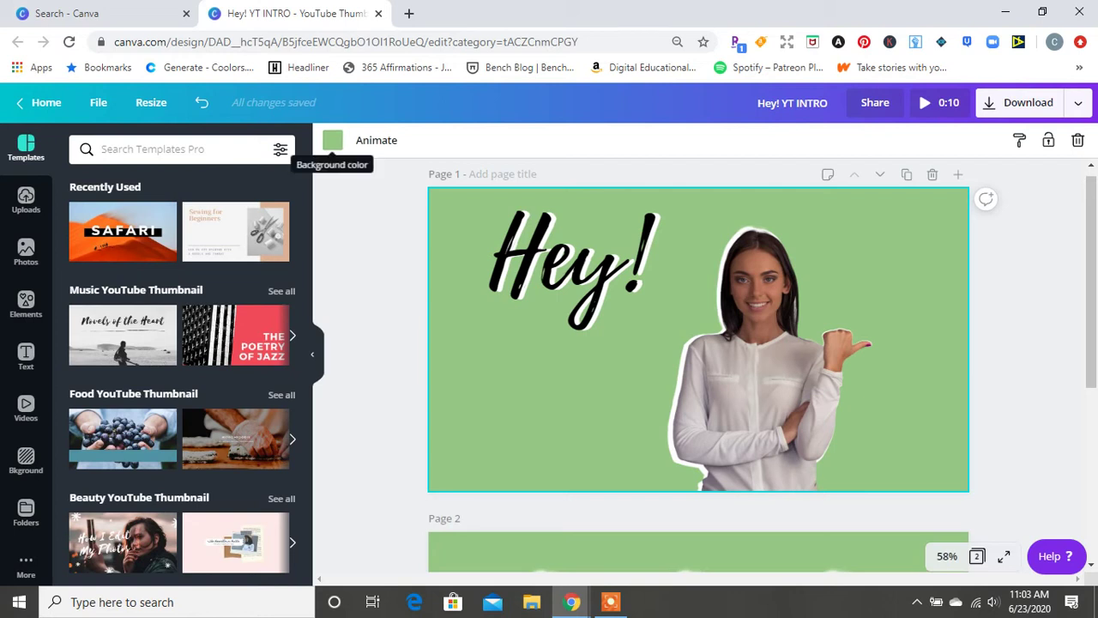
pyautogui.click(376, 140)
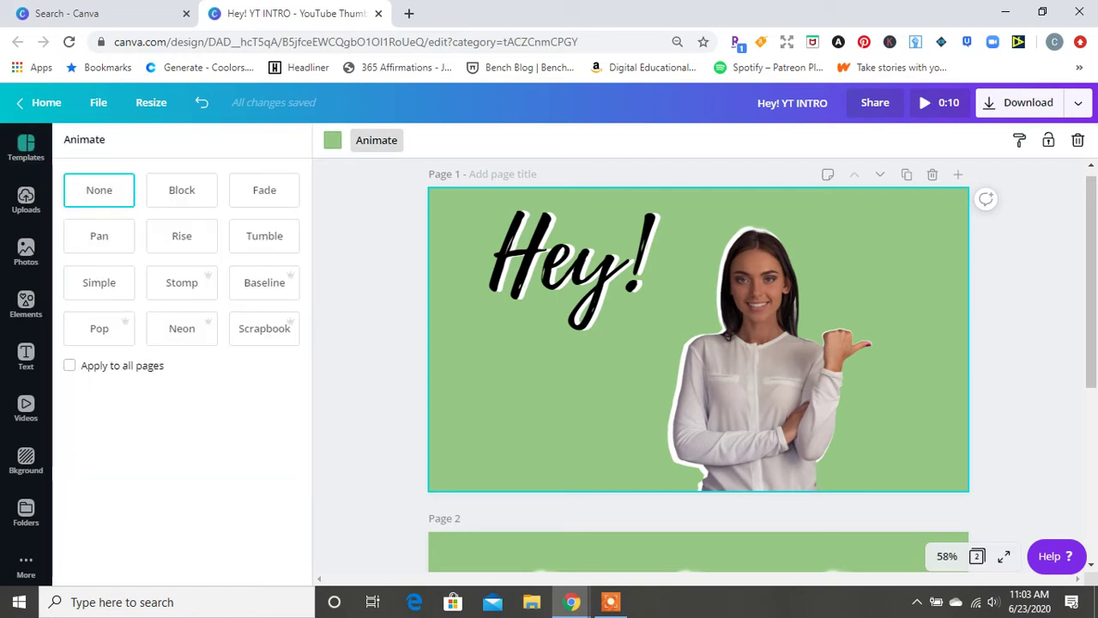
pyautogui.click(99, 282)
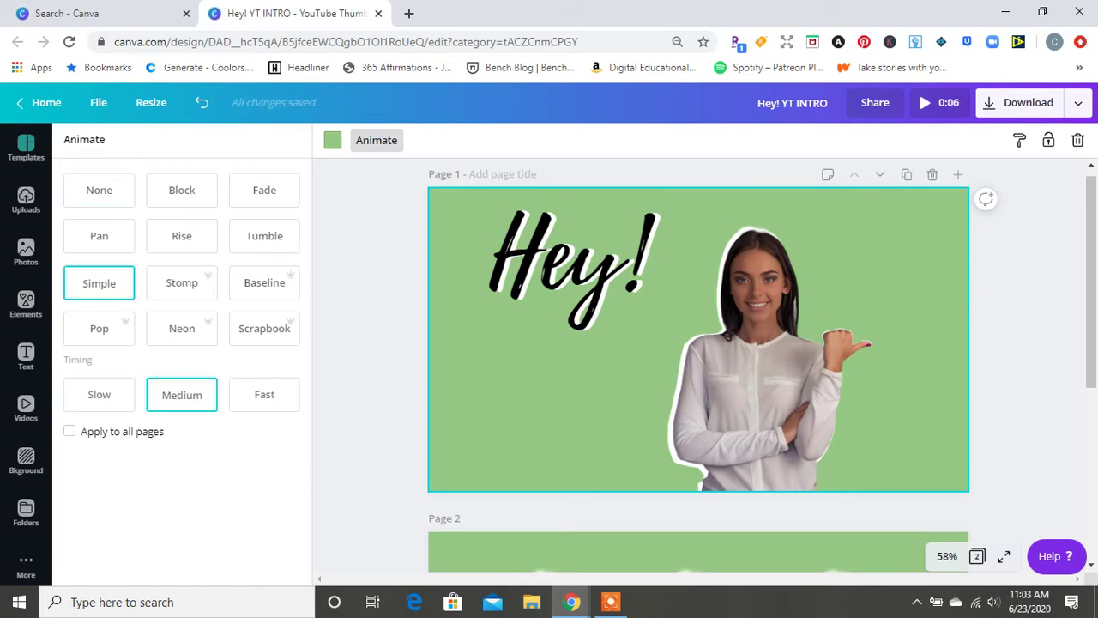
pyautogui.click(182, 329)
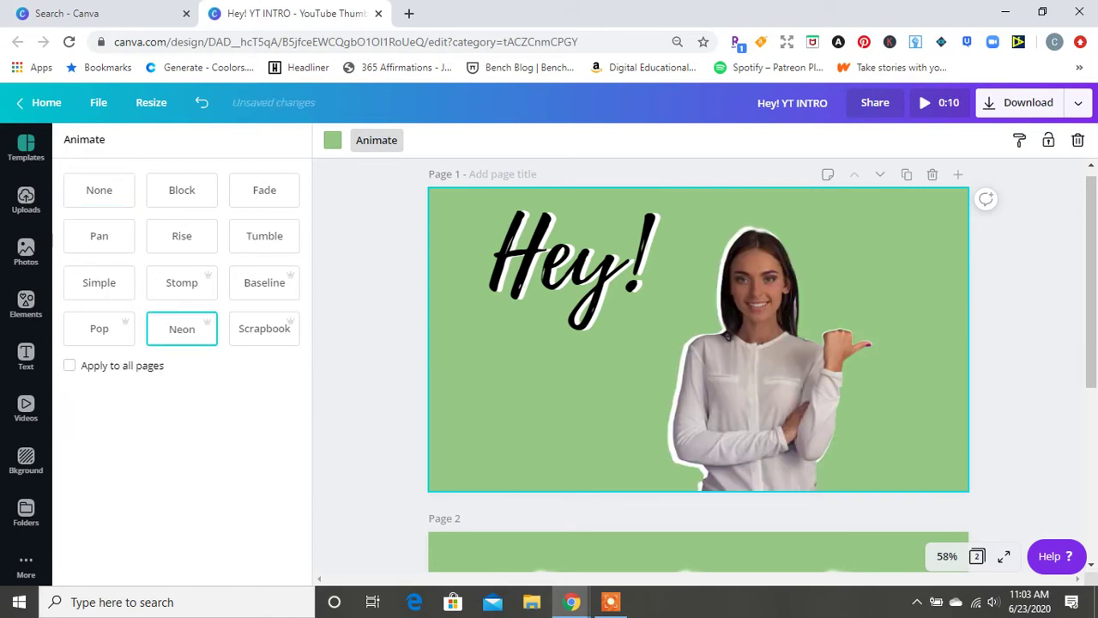
pyautogui.click(99, 283)
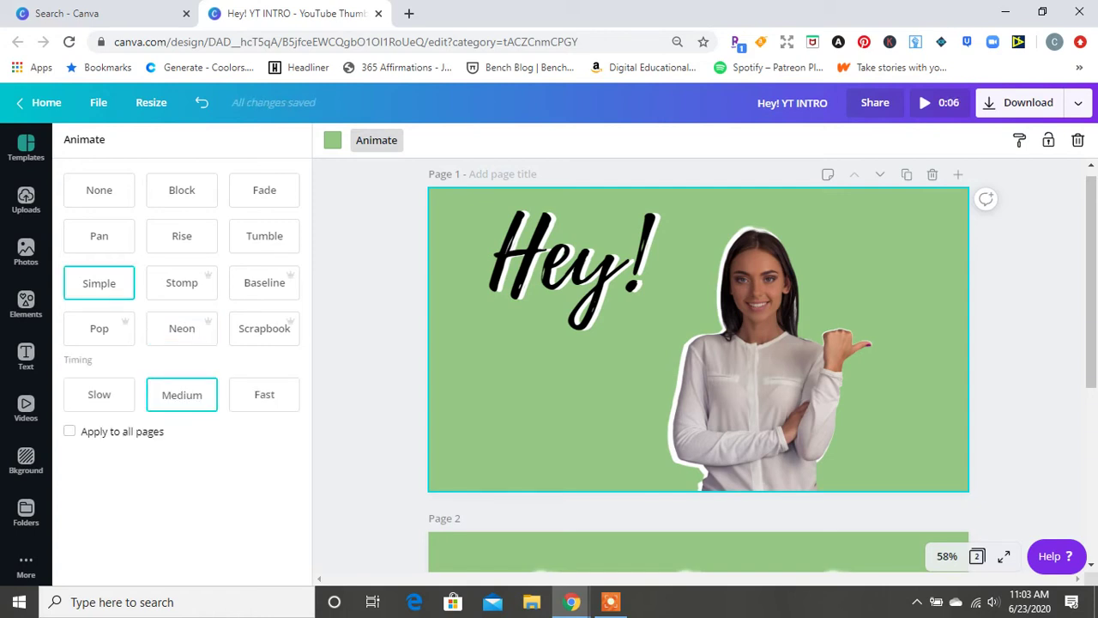
pyautogui.click(264, 395)
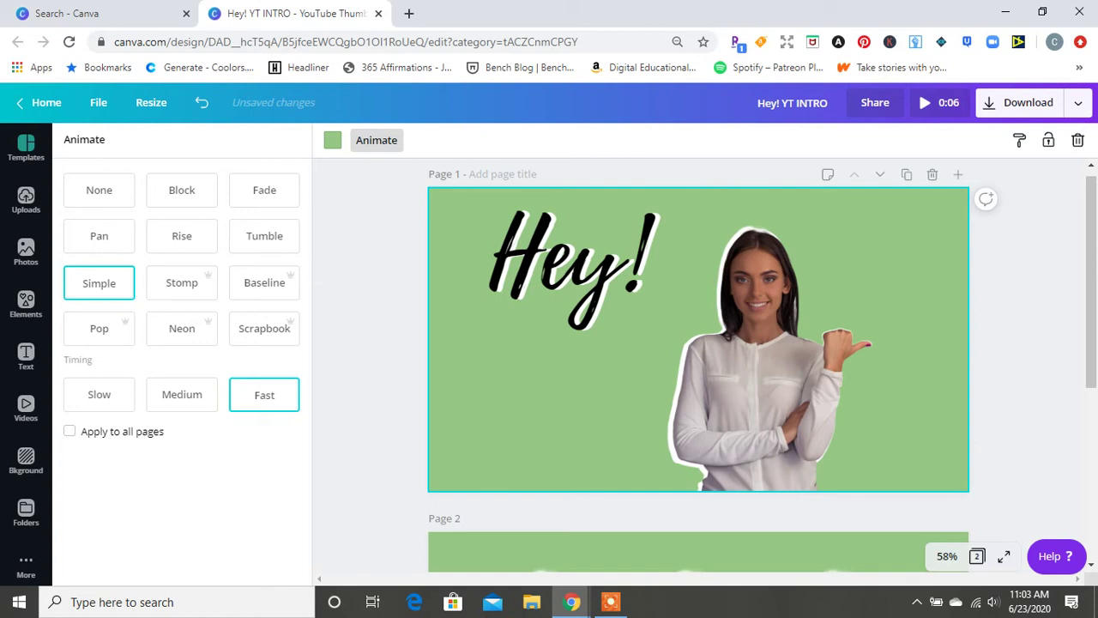
pyautogui.click(182, 329)
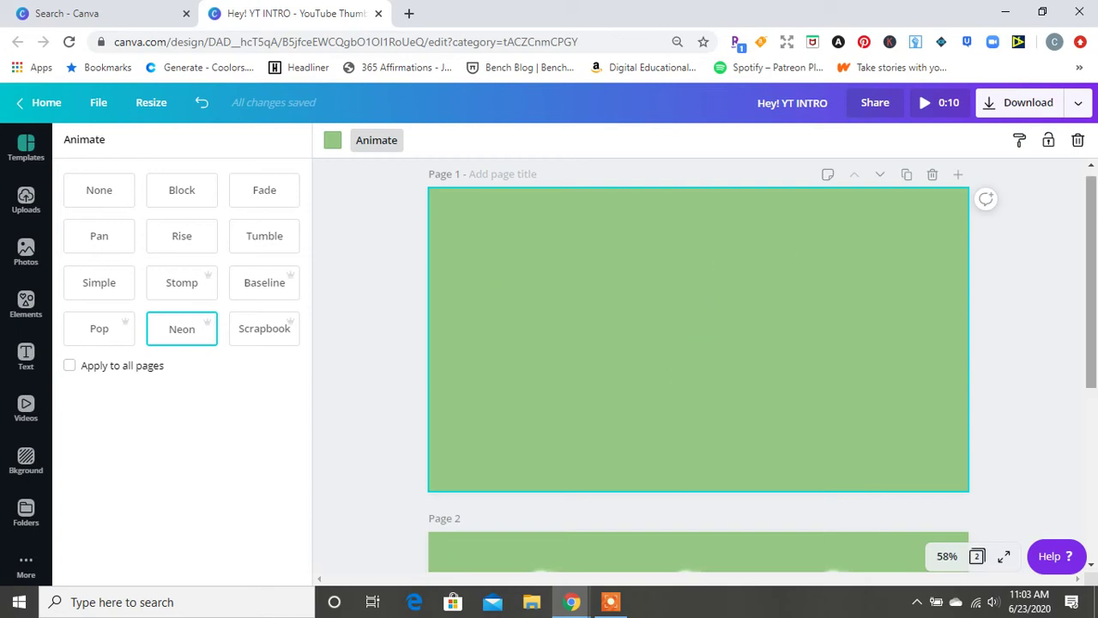
pyautogui.moveTo(1092, 282); pyautogui.dragTo(1091, 428)
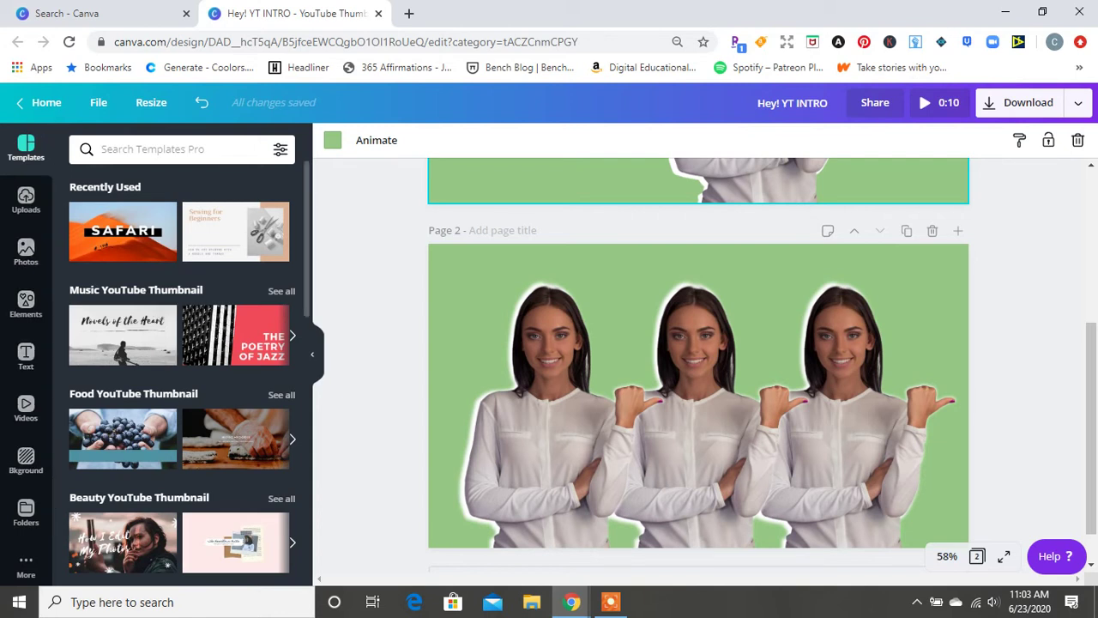
pyautogui.click(641, 417)
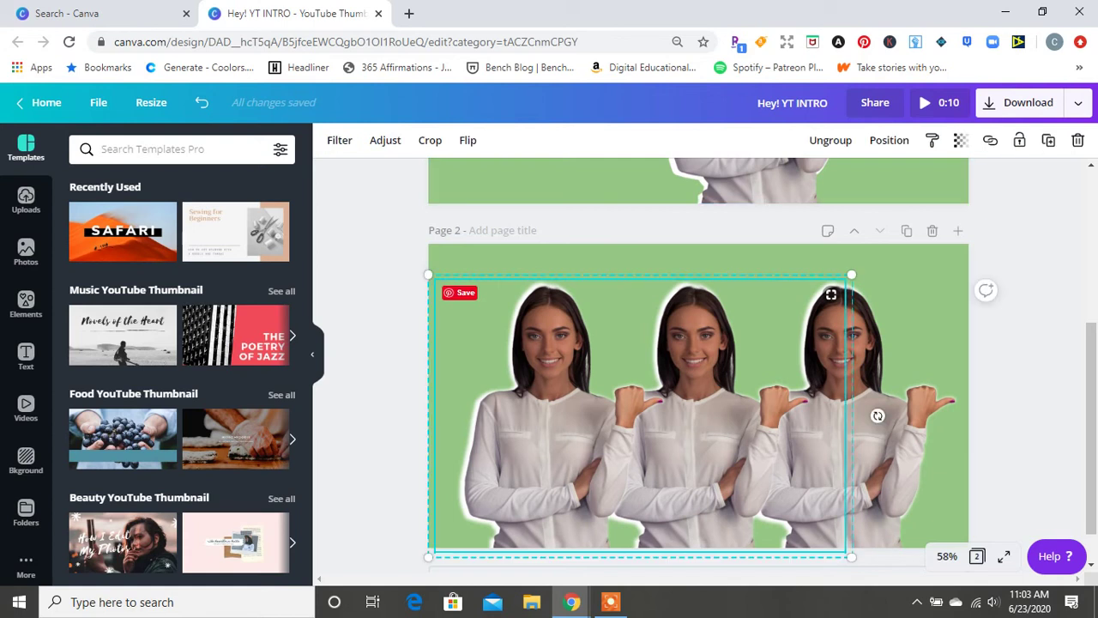
pyautogui.click(918, 301)
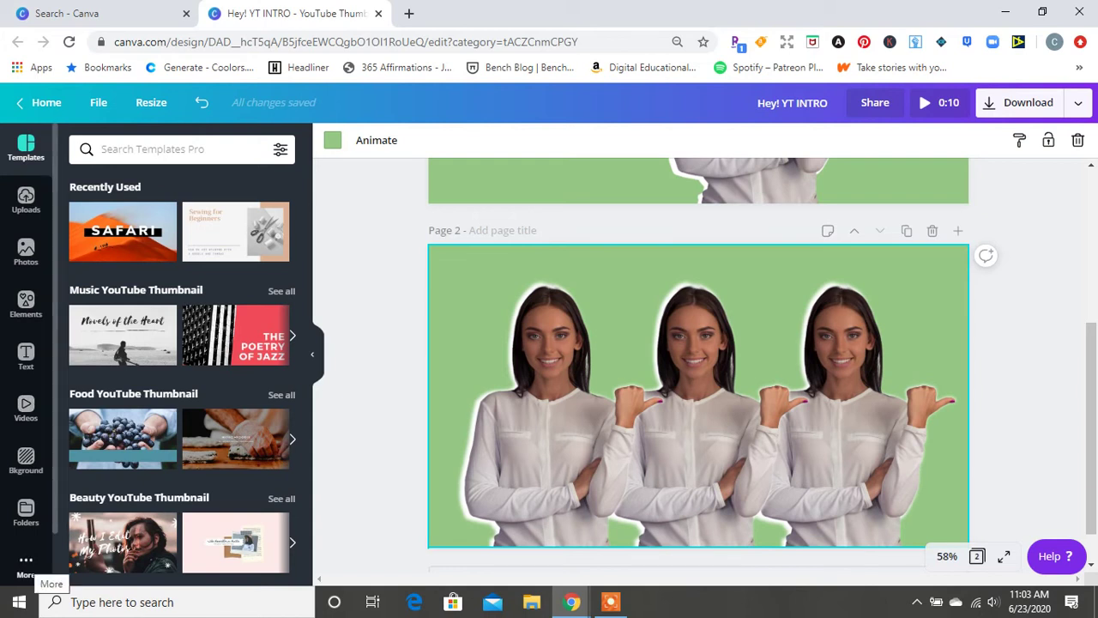
pyautogui.scroll(4, 699, 369)
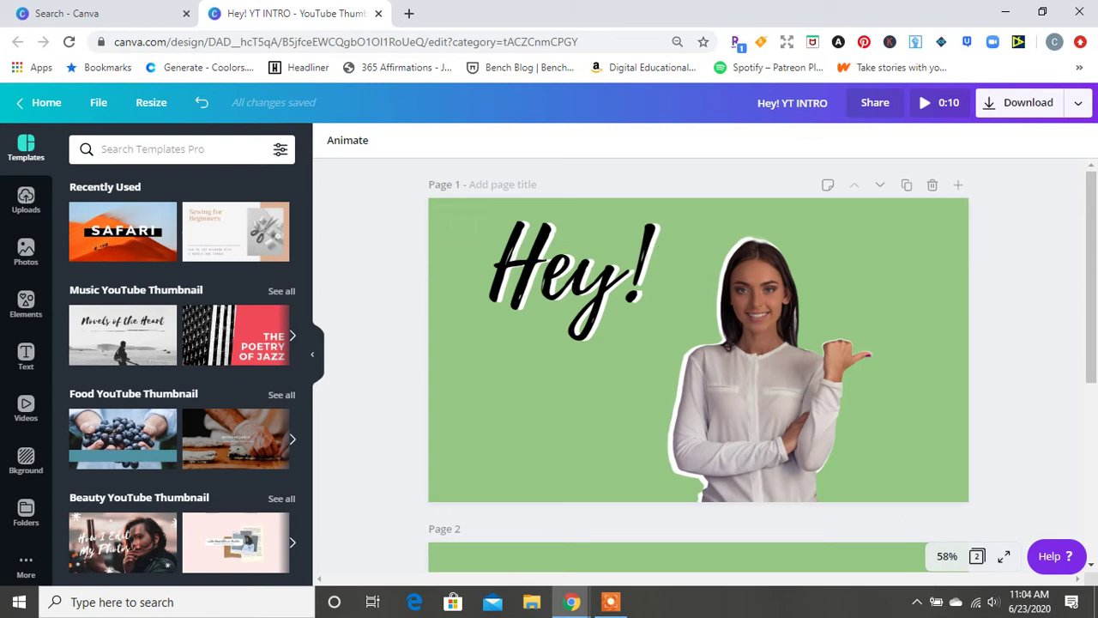
pyautogui.click(611, 602)
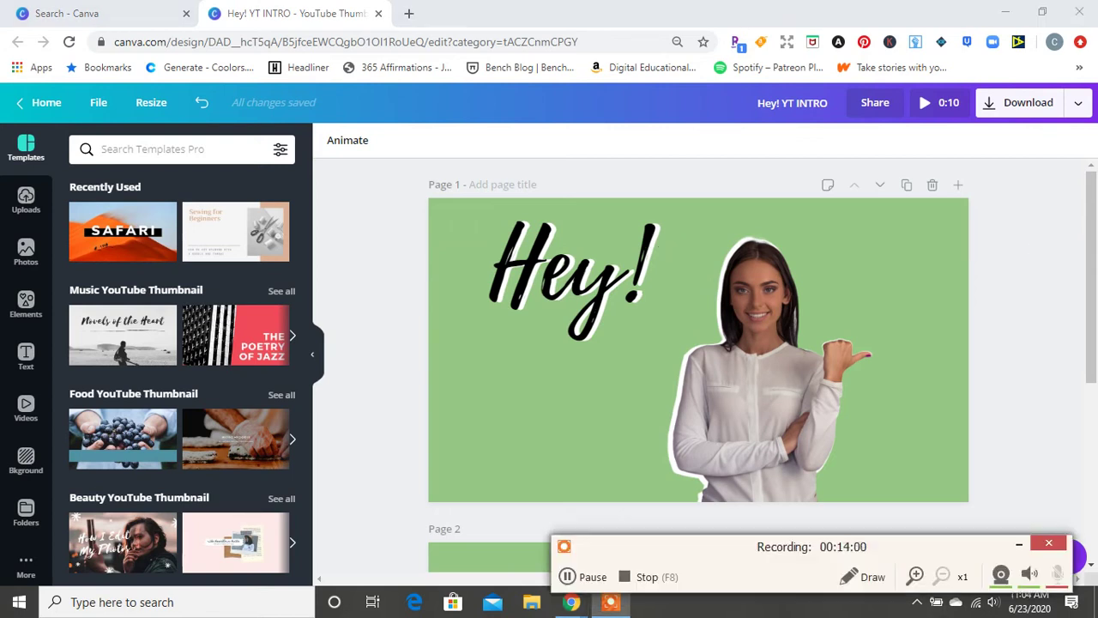
# - Browse the additional Canva apps and integrations and open the music library
pyautogui.click(26, 567)
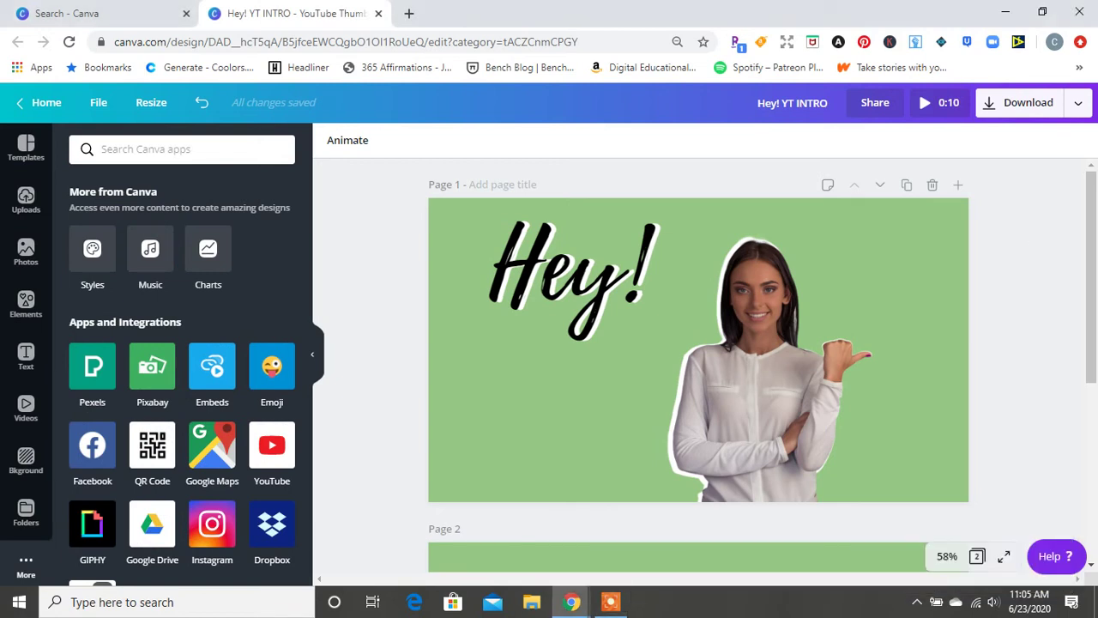
pyautogui.click(549, 404)
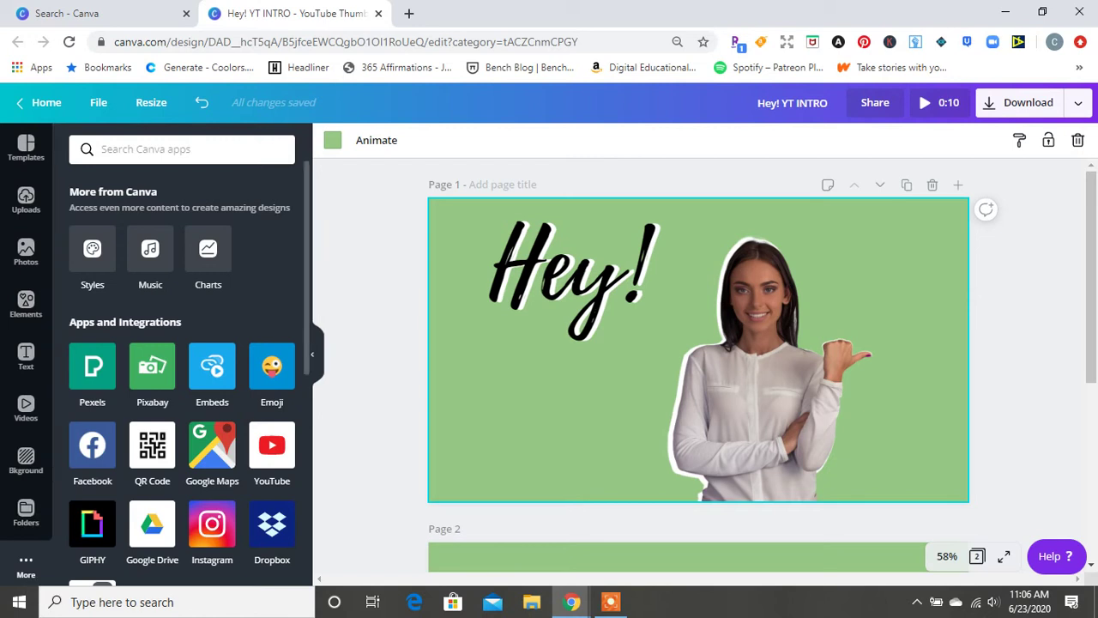
pyautogui.scroll(-5, 182, 369)
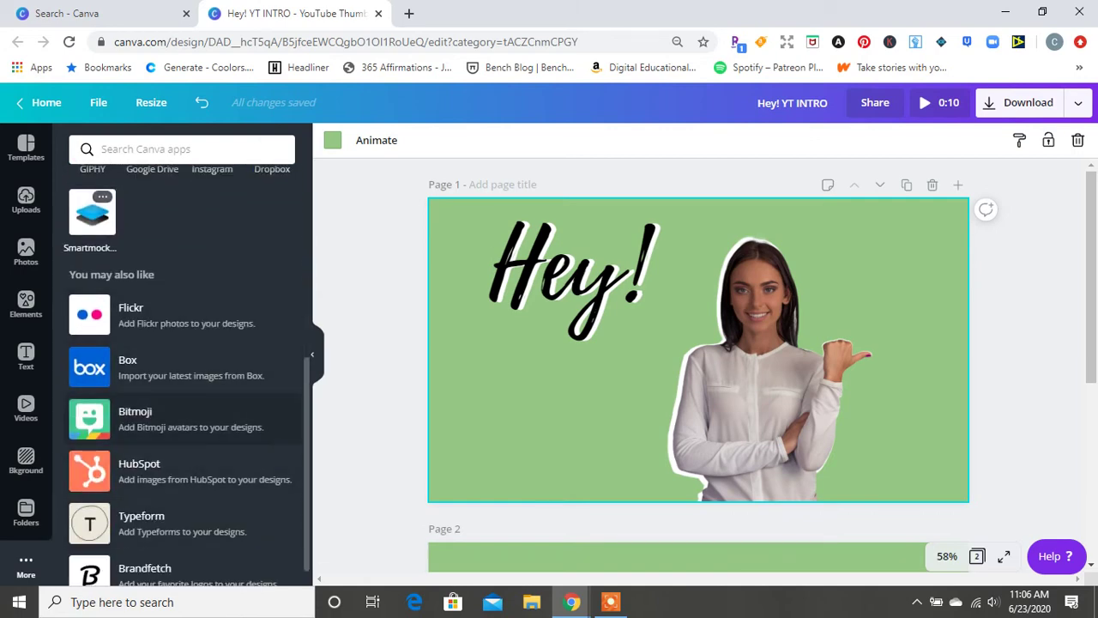
pyautogui.scroll(-1, 182, 369)
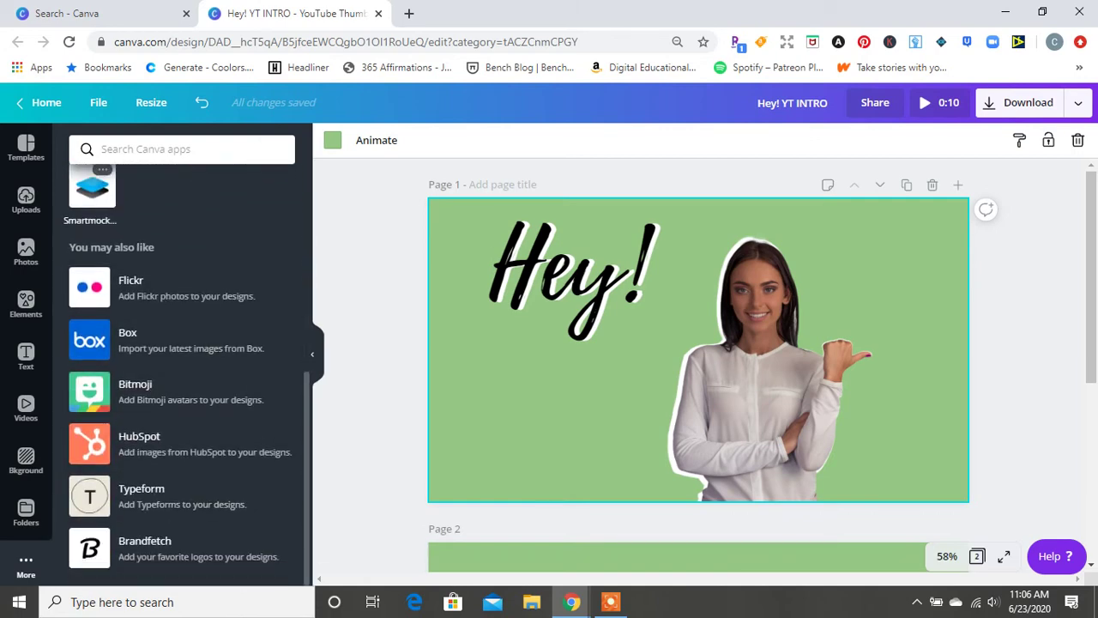
pyautogui.scroll(5, 182, 369)
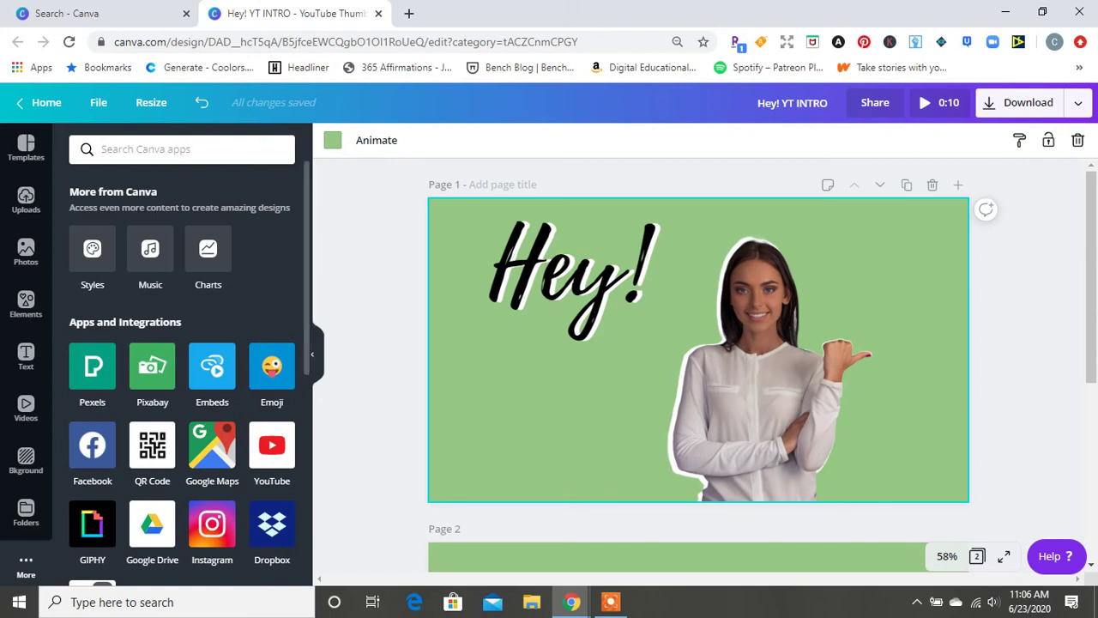
pyautogui.click(150, 250)
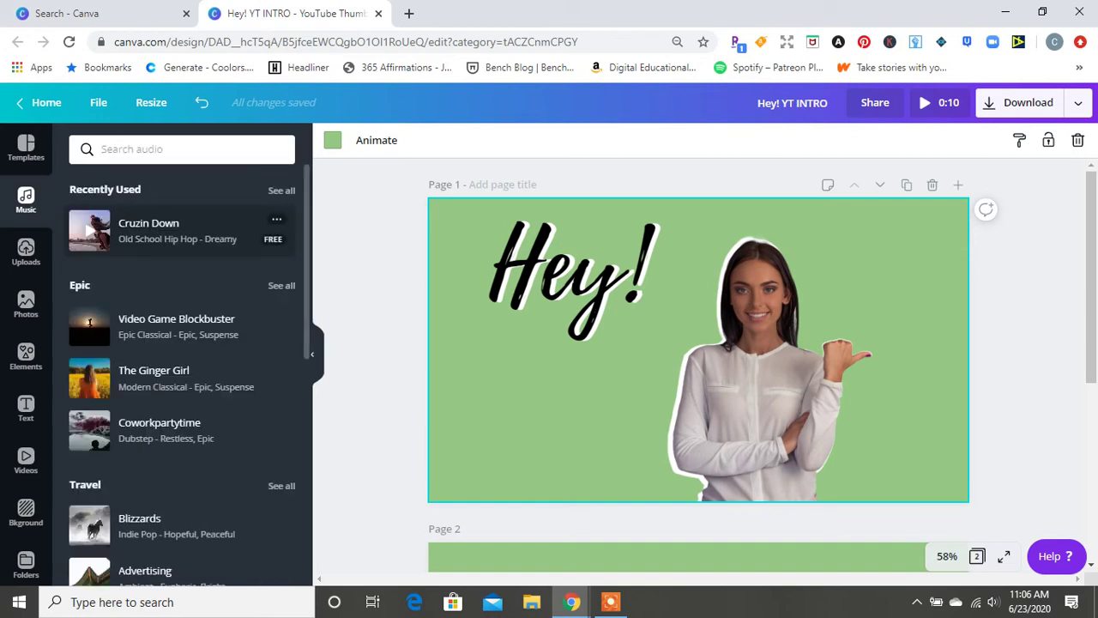
# - Show all tracks in the Trap music category and find "It's a Trap!" among them
pyautogui.scroll(-5, 182, 369)
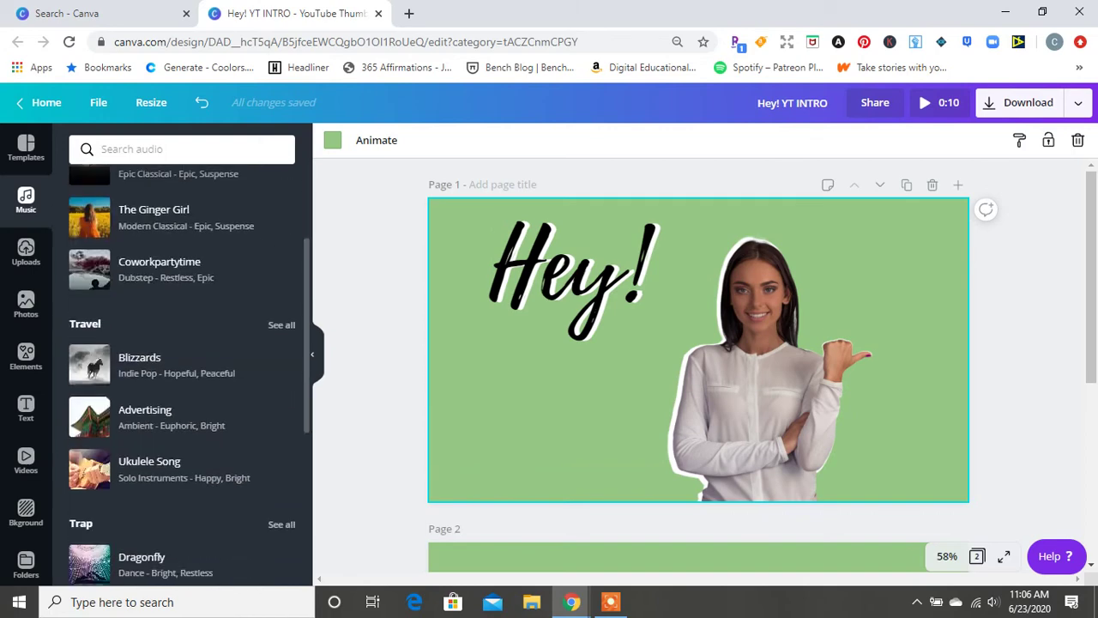
pyautogui.scroll(-3, 181, 369)
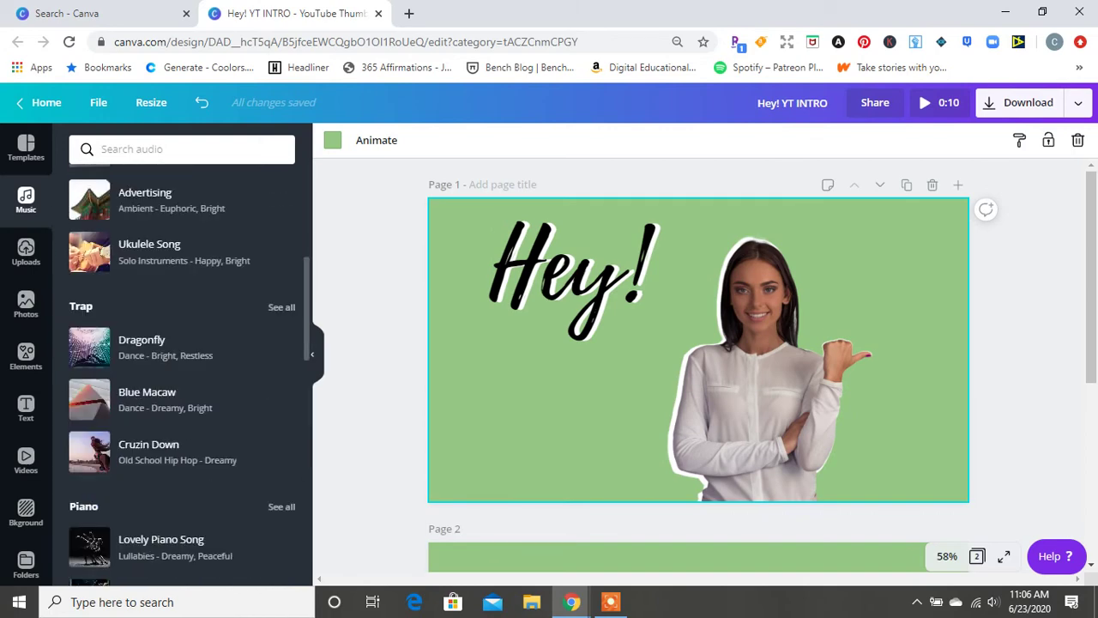
pyautogui.scroll(-1, 182, 369)
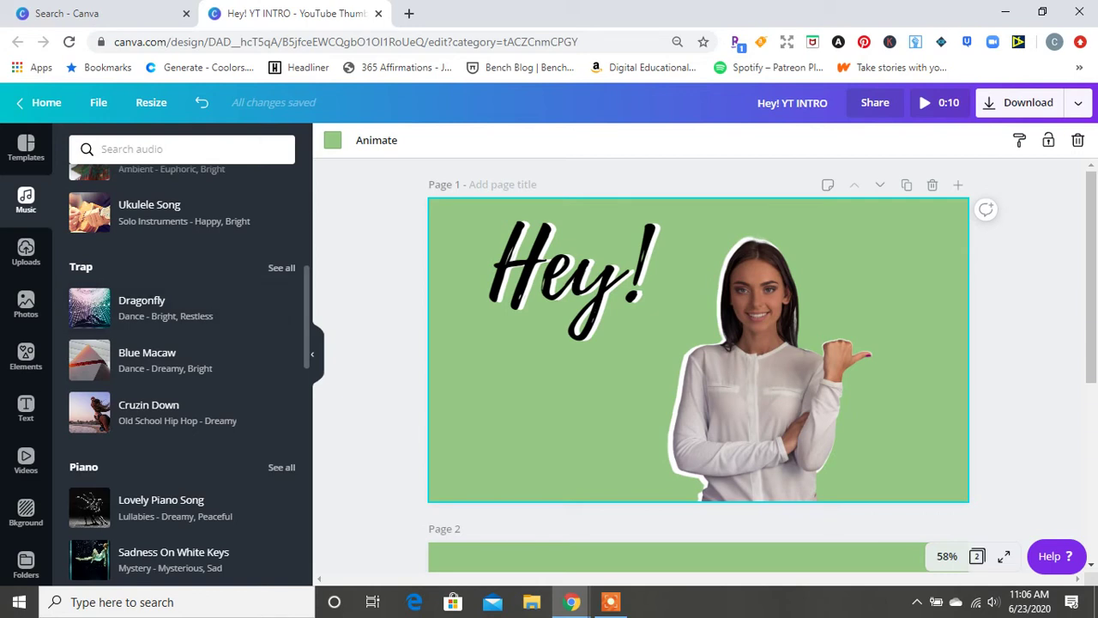
pyautogui.click(281, 268)
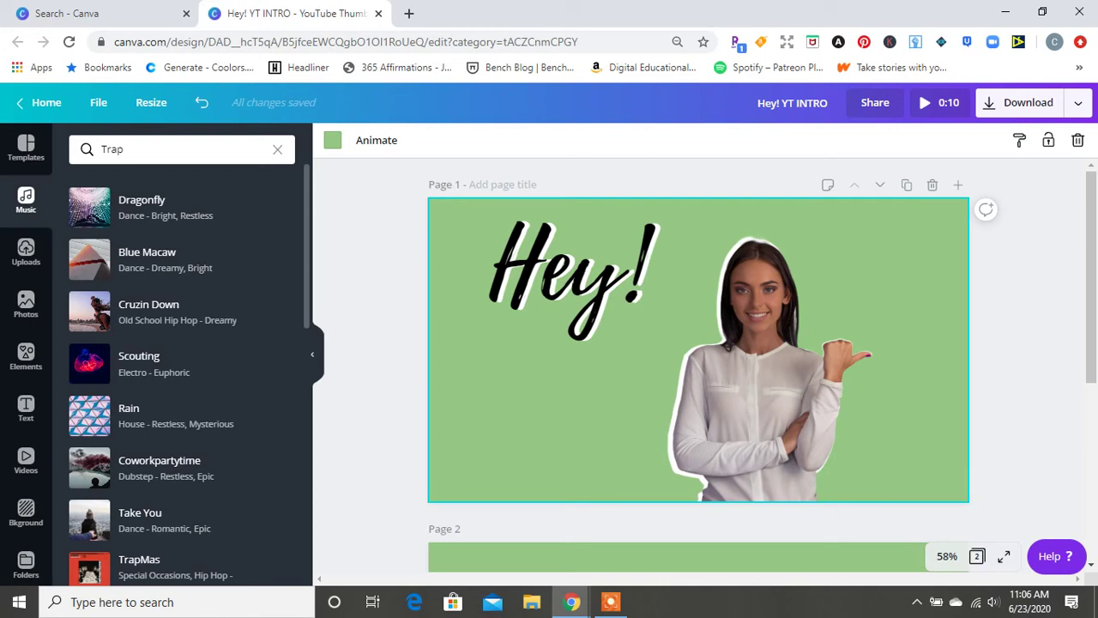
pyautogui.scroll(-3, 180, 369)
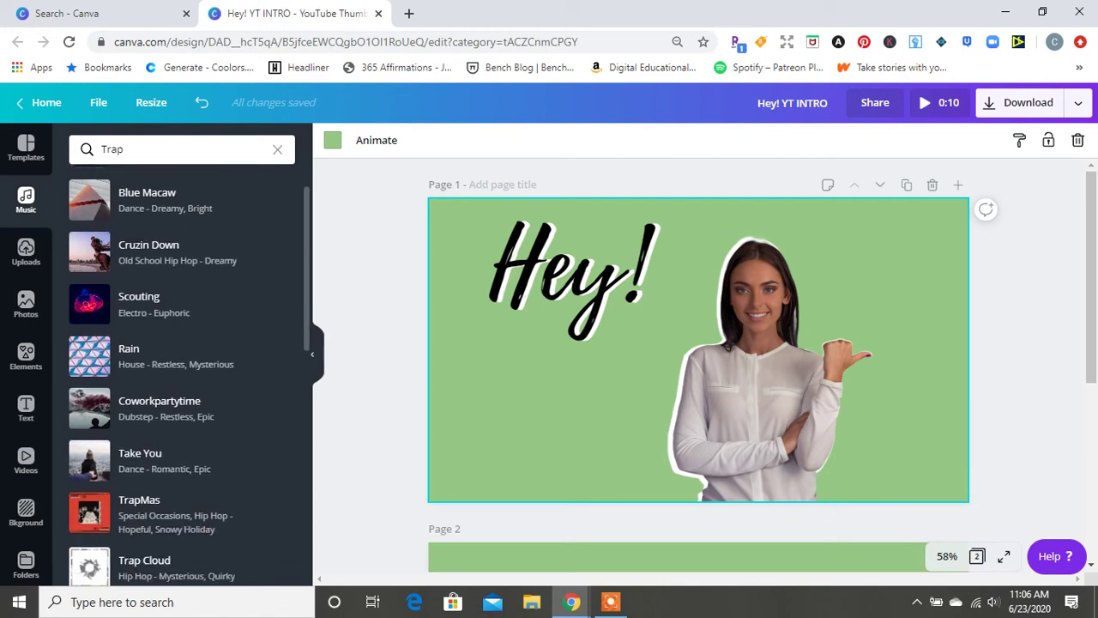
pyautogui.scroll(-1, 309, 355)
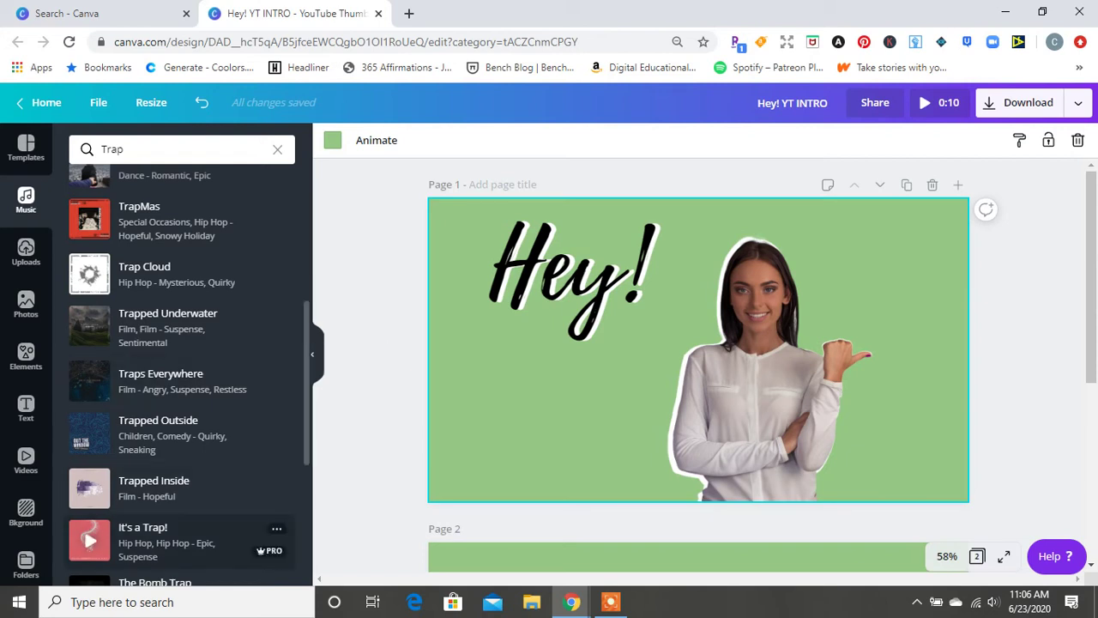
# - Preview the "It's a Trap!" track and add it to the design as background music
pyautogui.click(89, 540)
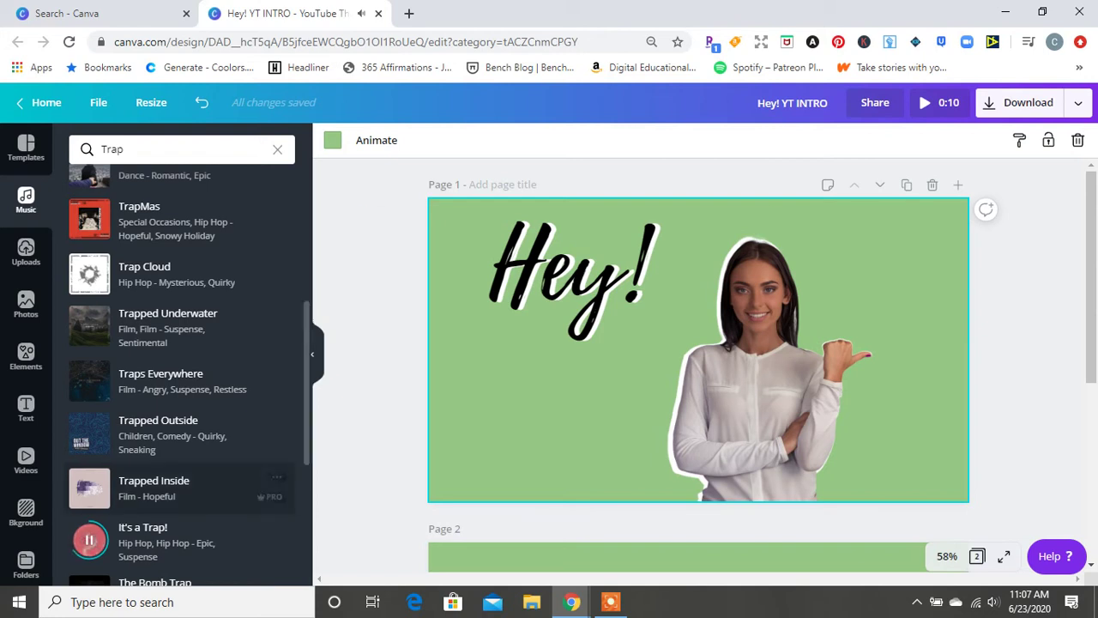
pyautogui.moveTo(171, 541); pyautogui.dragTo(342, 556)
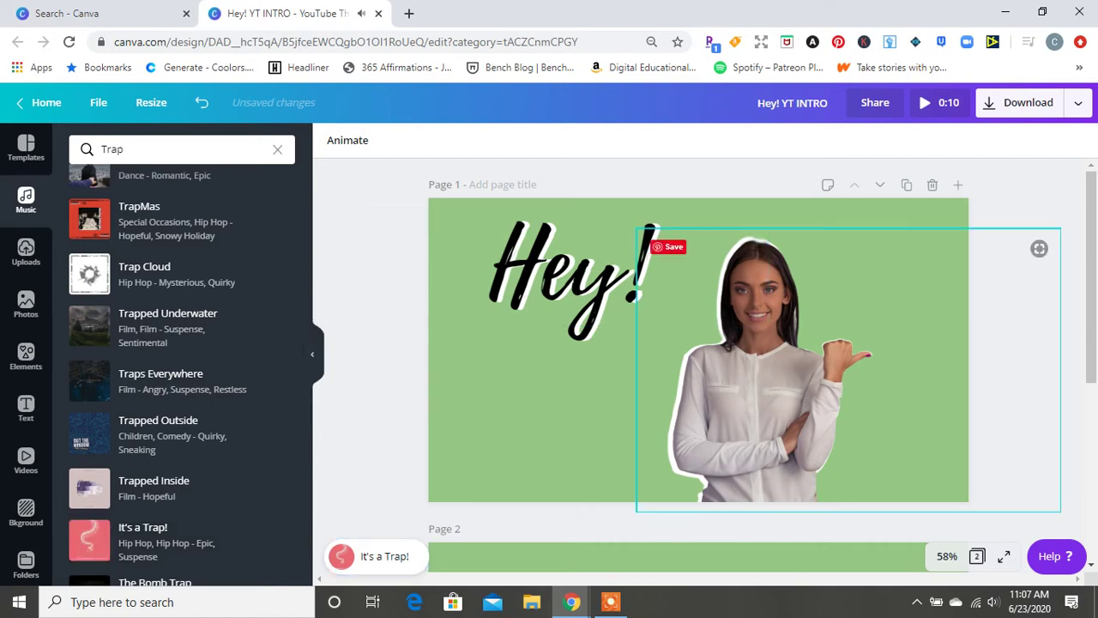
pyautogui.click(846, 502)
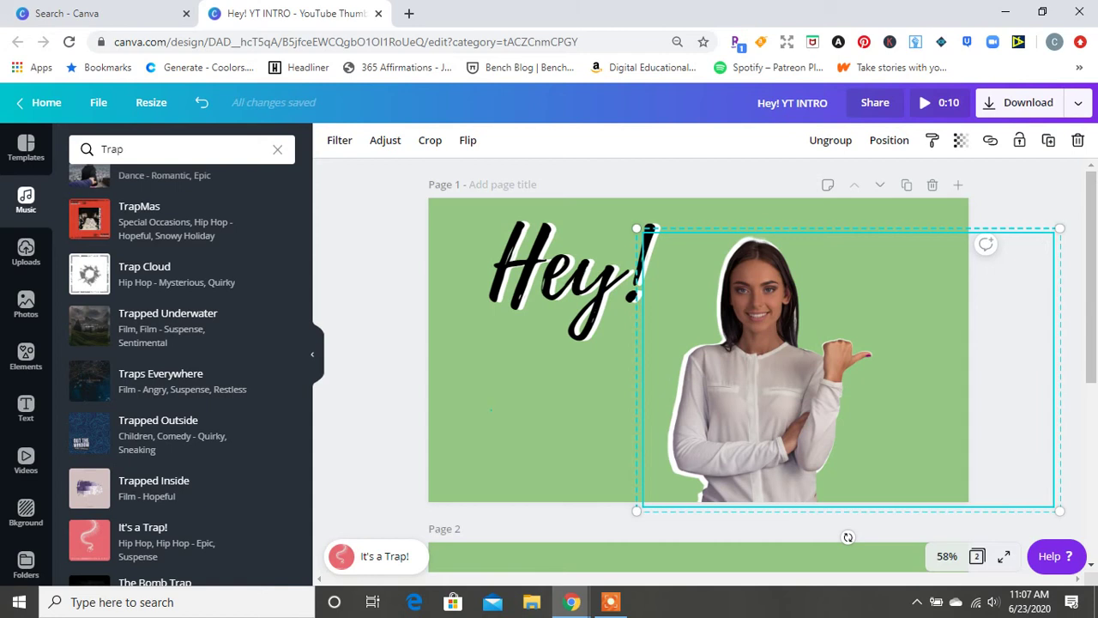
pyautogui.click(502, 436)
# - Pause the added "It's a Trap!" track and shift its used section to near the middle of the song
pyautogui.click(376, 557)
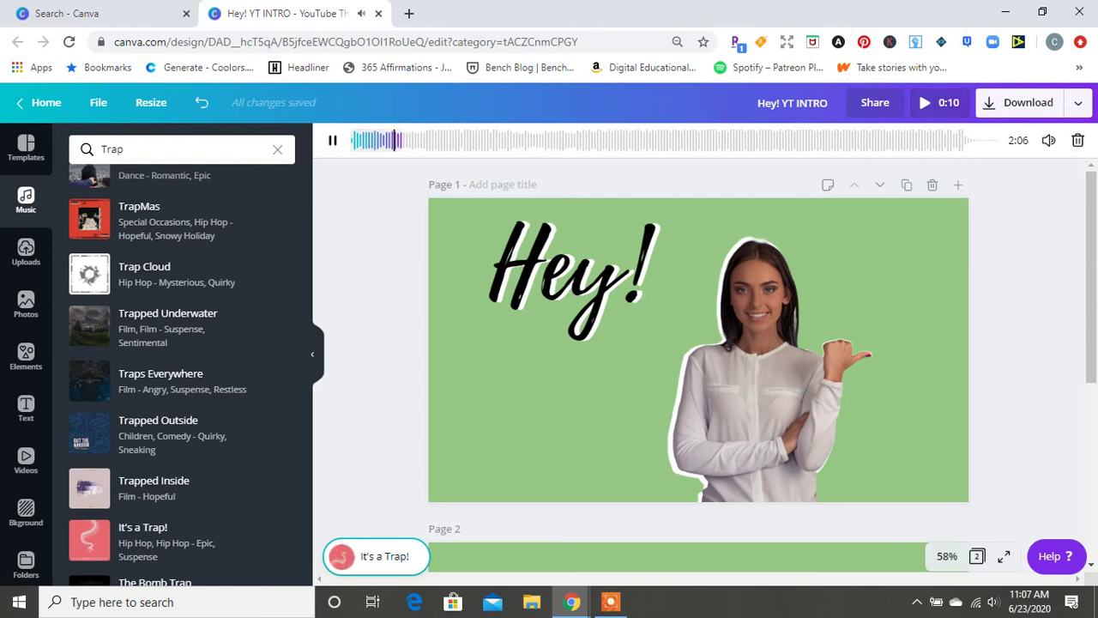
pyautogui.click(333, 140)
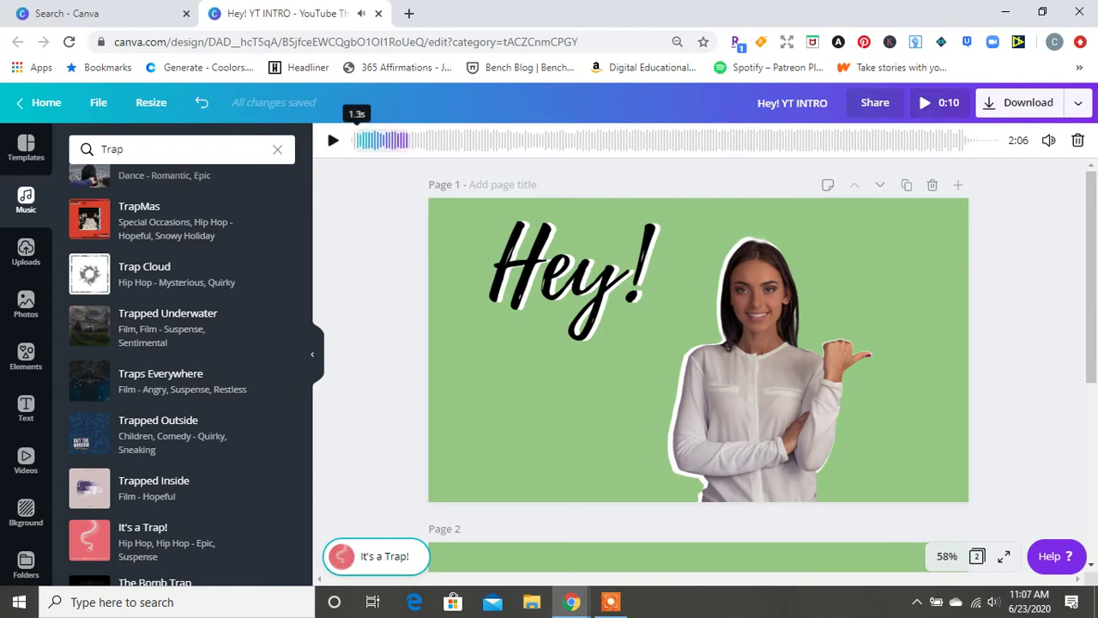
pyautogui.moveTo(385, 140); pyautogui.dragTo(613, 140)
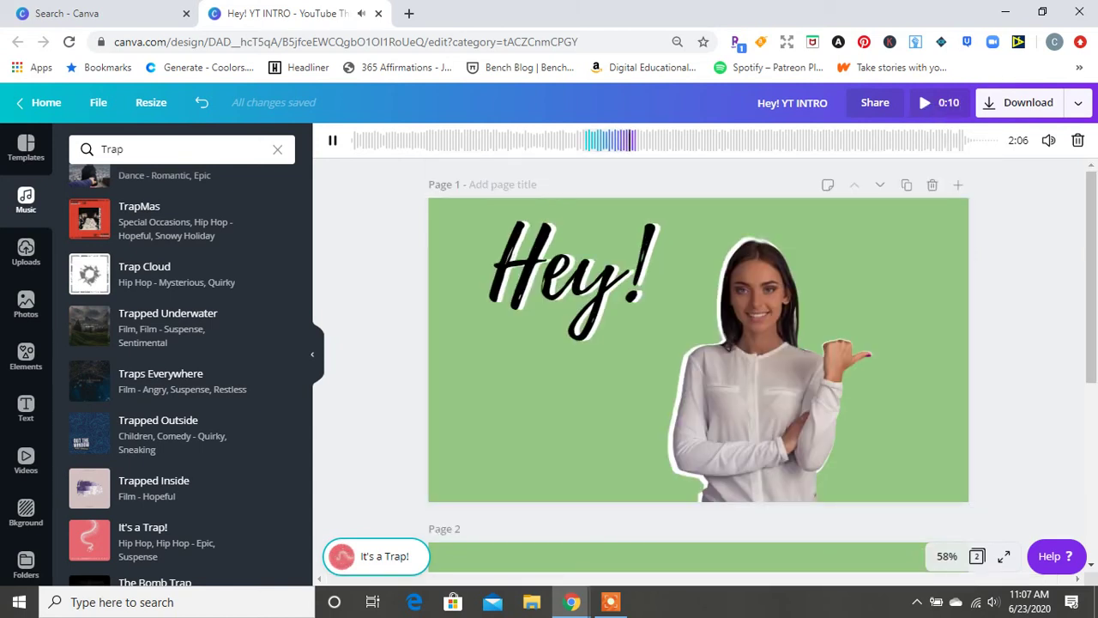
# - Play the full animated intro with its music and close the preview
pyautogui.click(940, 103)
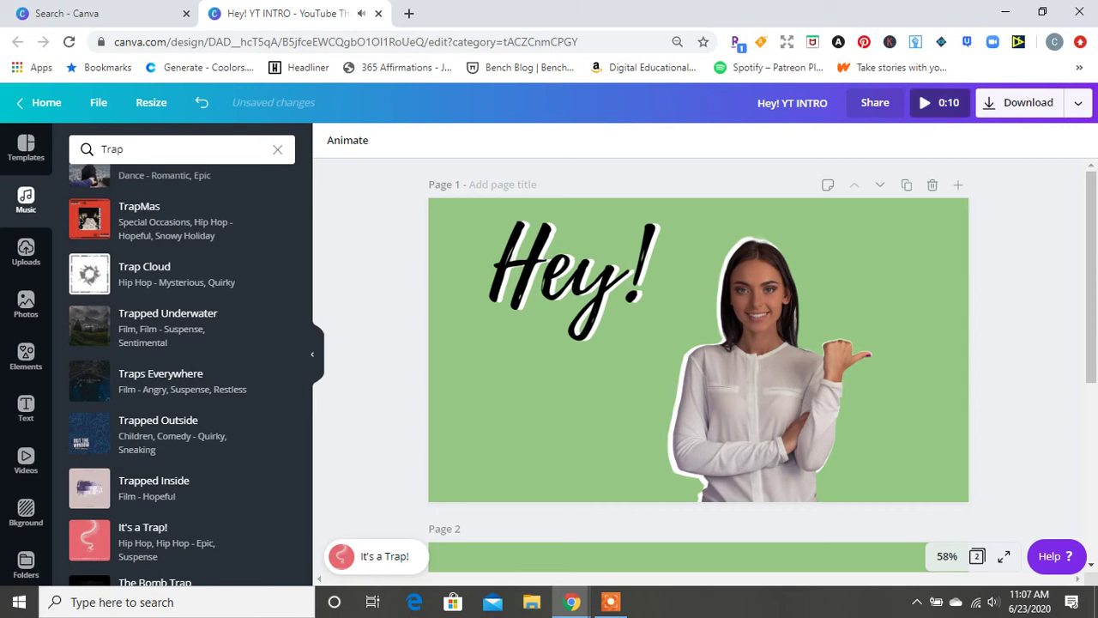
pyautogui.click(940, 102)
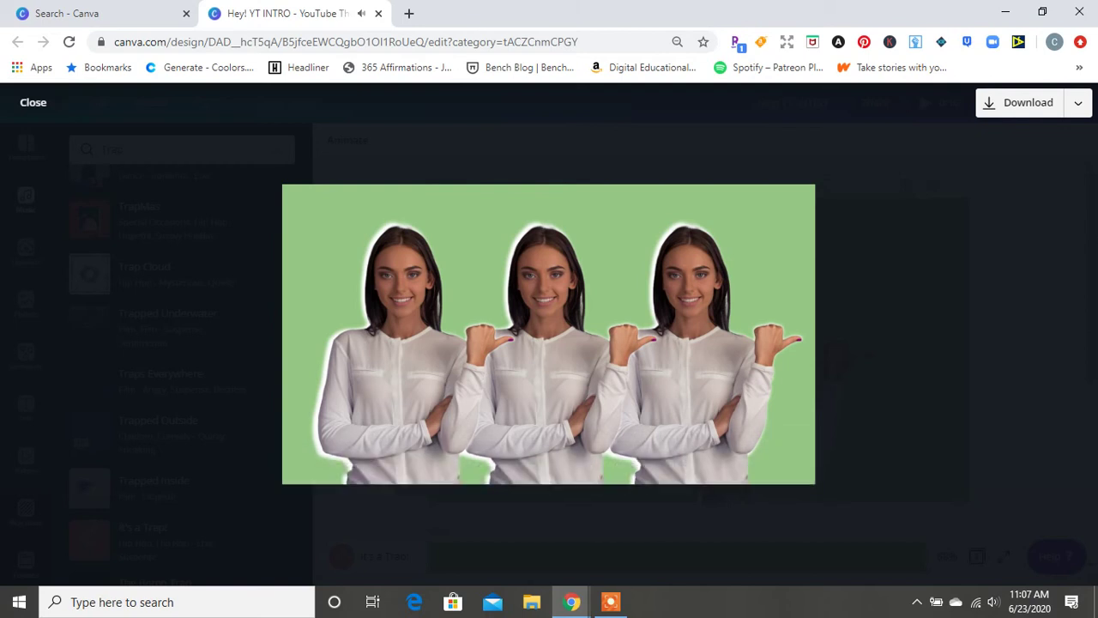
pyautogui.click(34, 103)
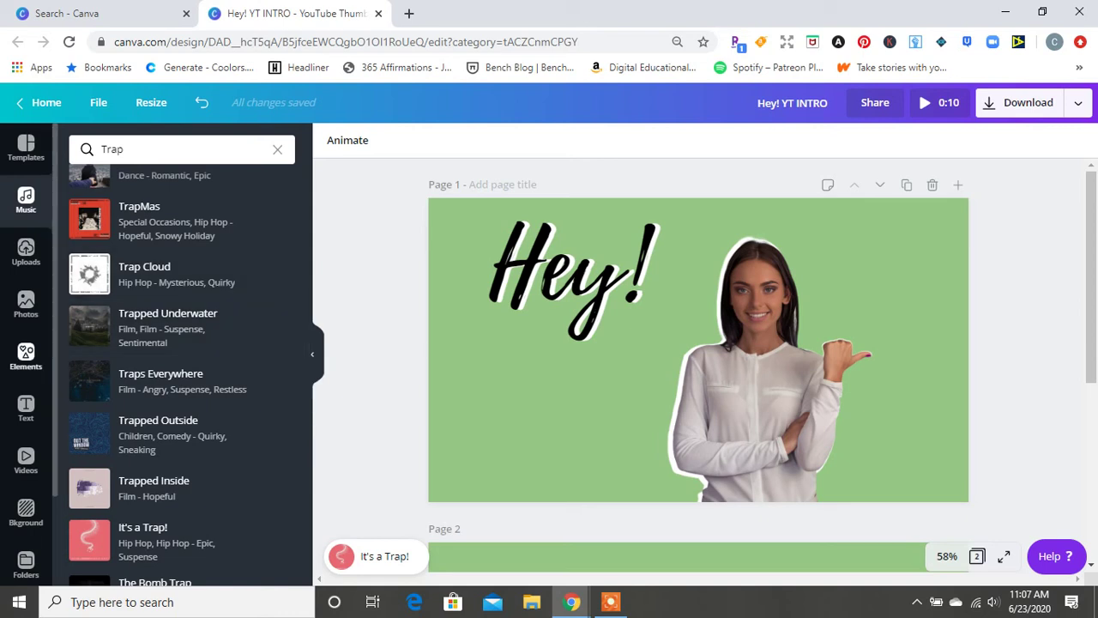
# - Search the elements for "arrow animate" and add the red double-loop curly arrow to page 1
pyautogui.click(26, 356)
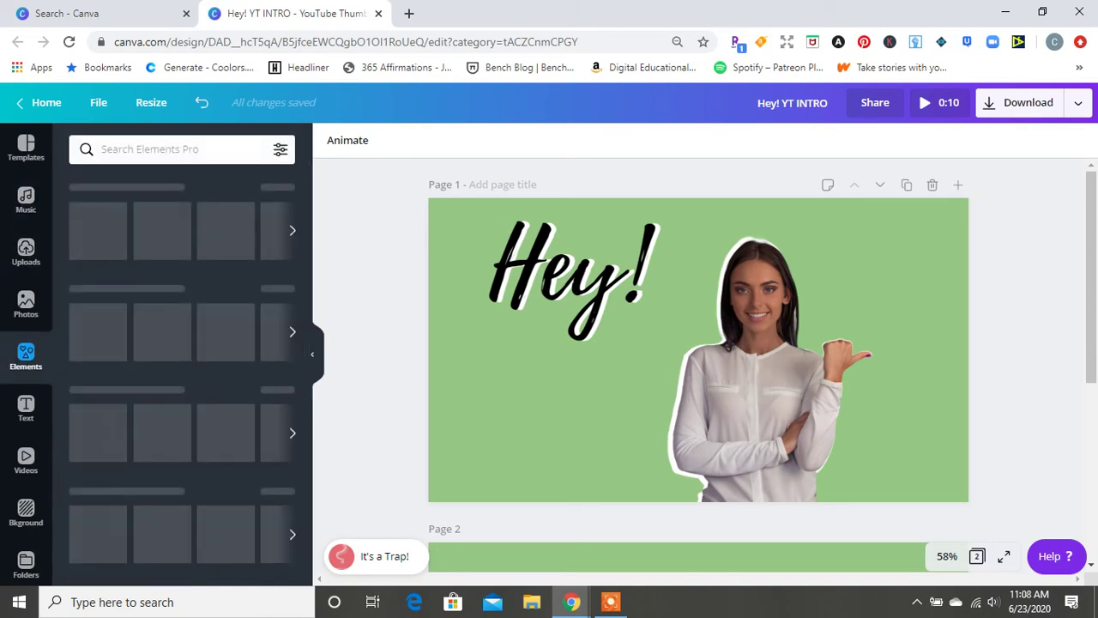
pyautogui.click(150, 149)
pyautogui.write('arrow')
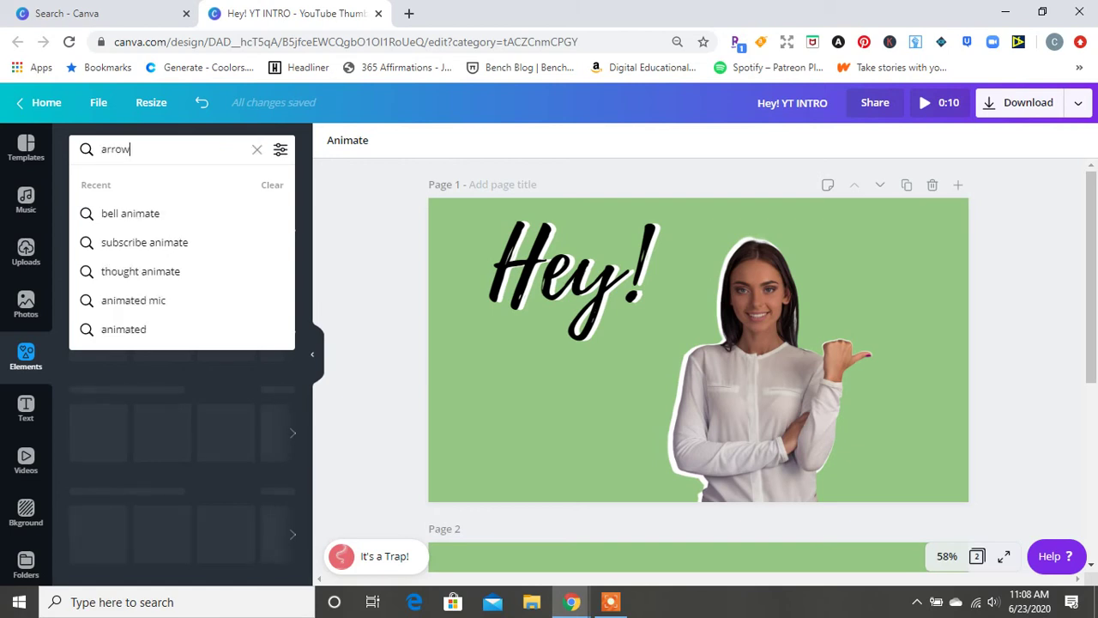
pyautogui.press('Return')
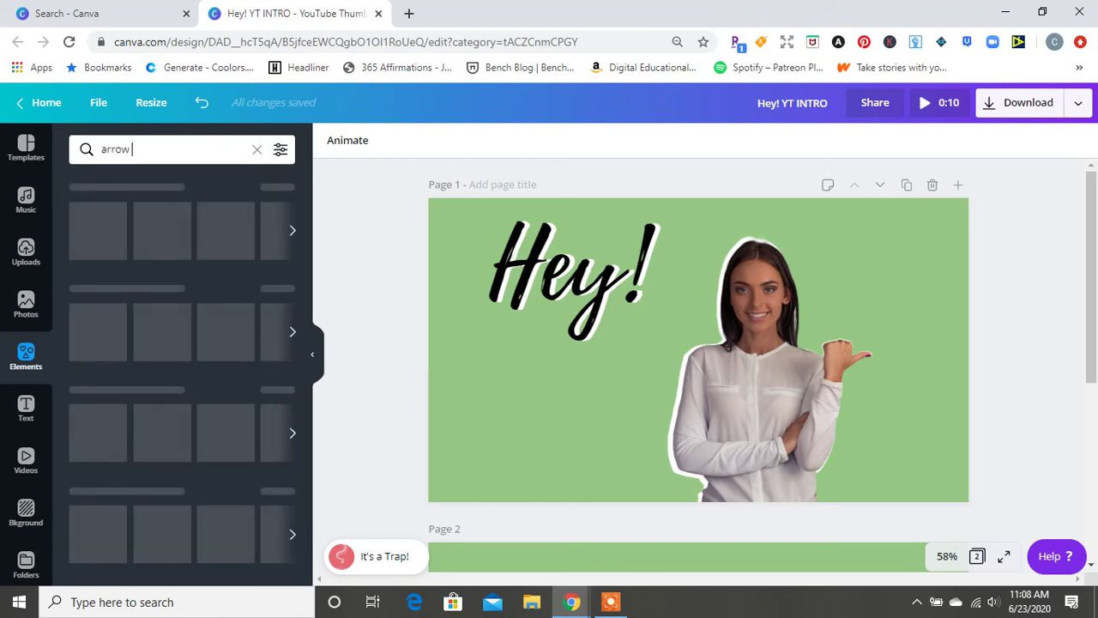
pyautogui.write('animate')
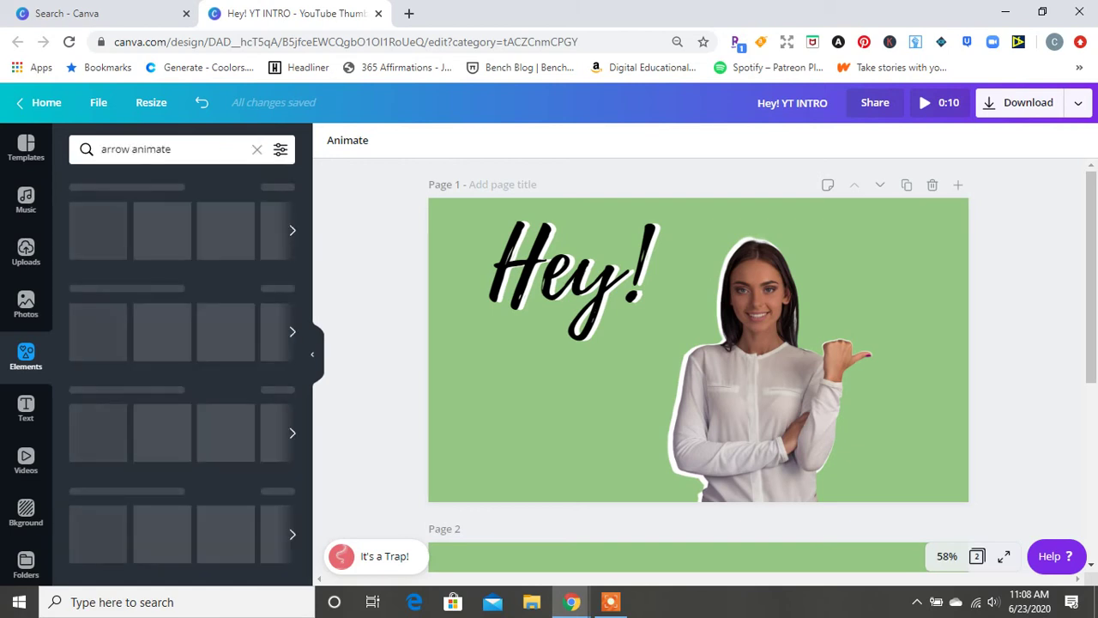
pyautogui.press('Return')
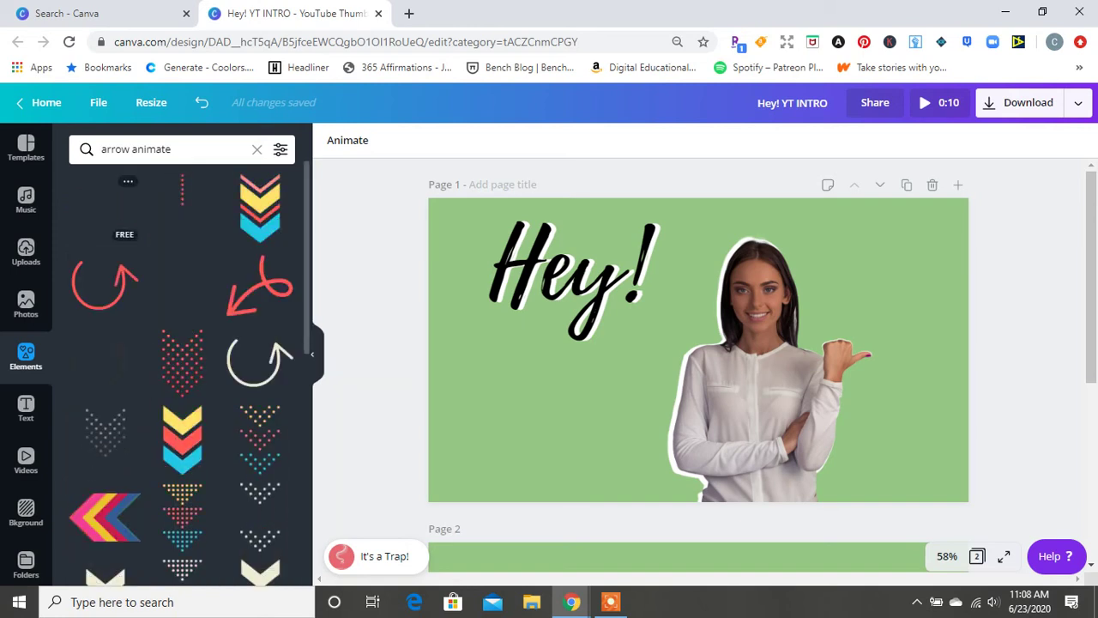
pyautogui.click(695, 484)
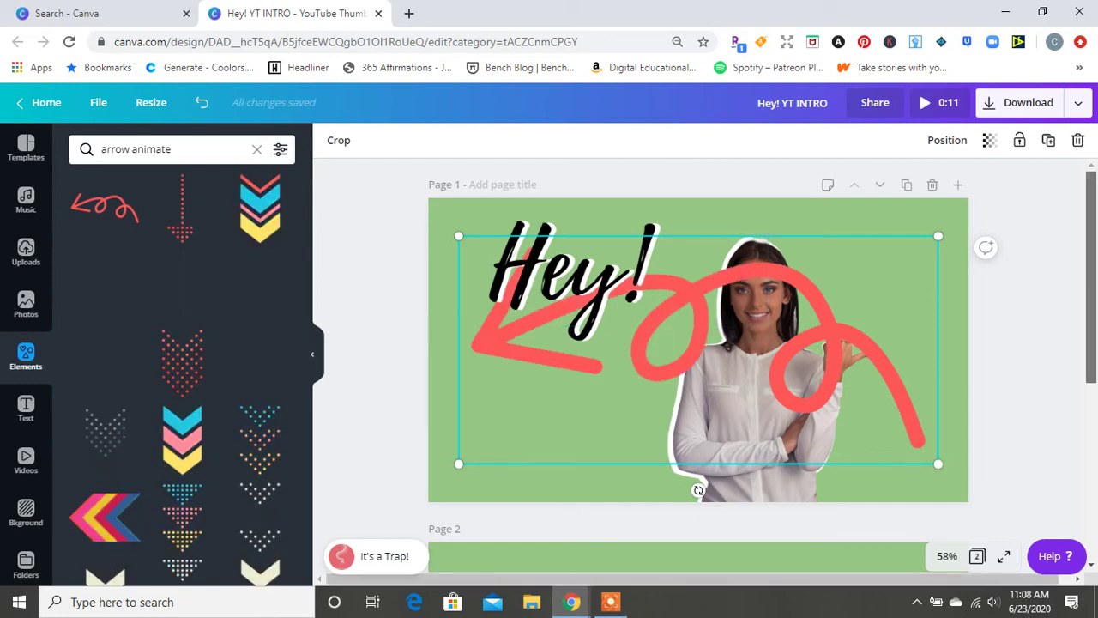
# - Move the curly arrow lower on page 1 and send it backward behind the woman and the "Hey!" text
pyautogui.scroll(-1, 699, 351)
pyautogui.click(1021, 344)
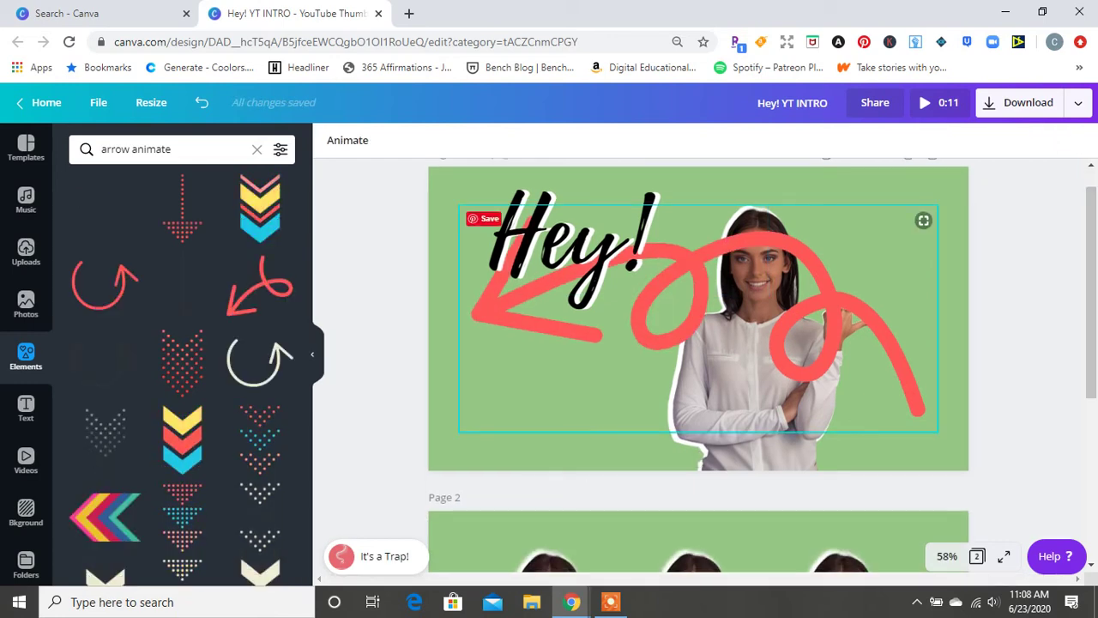
pyautogui.moveTo(824, 343); pyautogui.dragTo(863, 397)
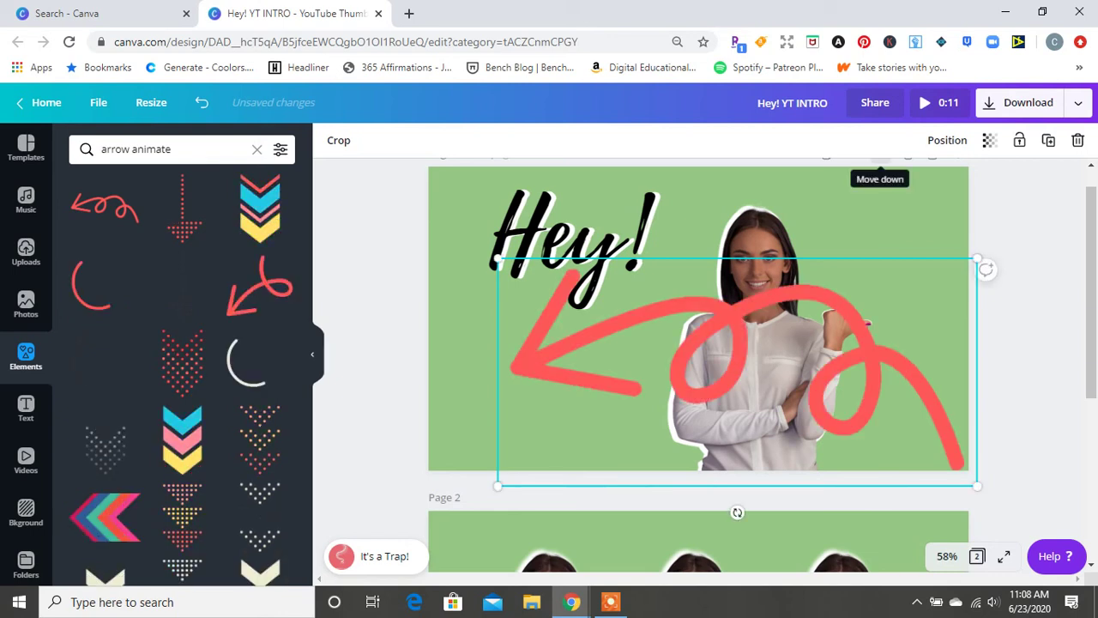
pyautogui.click(948, 140)
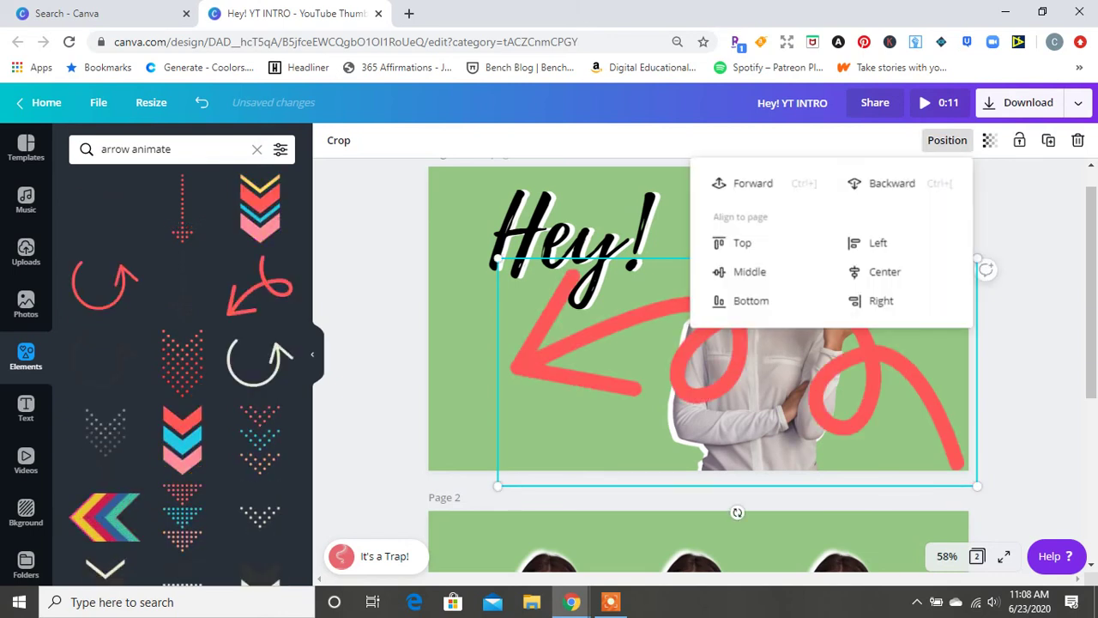
pyautogui.click(892, 184)
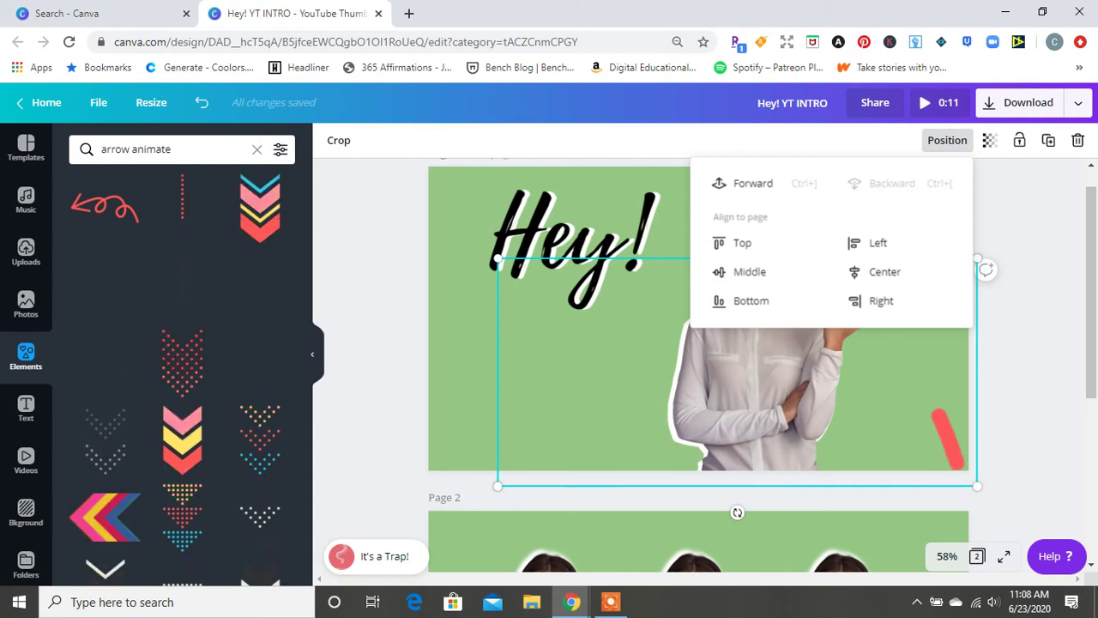
pyautogui.click(1029, 335)
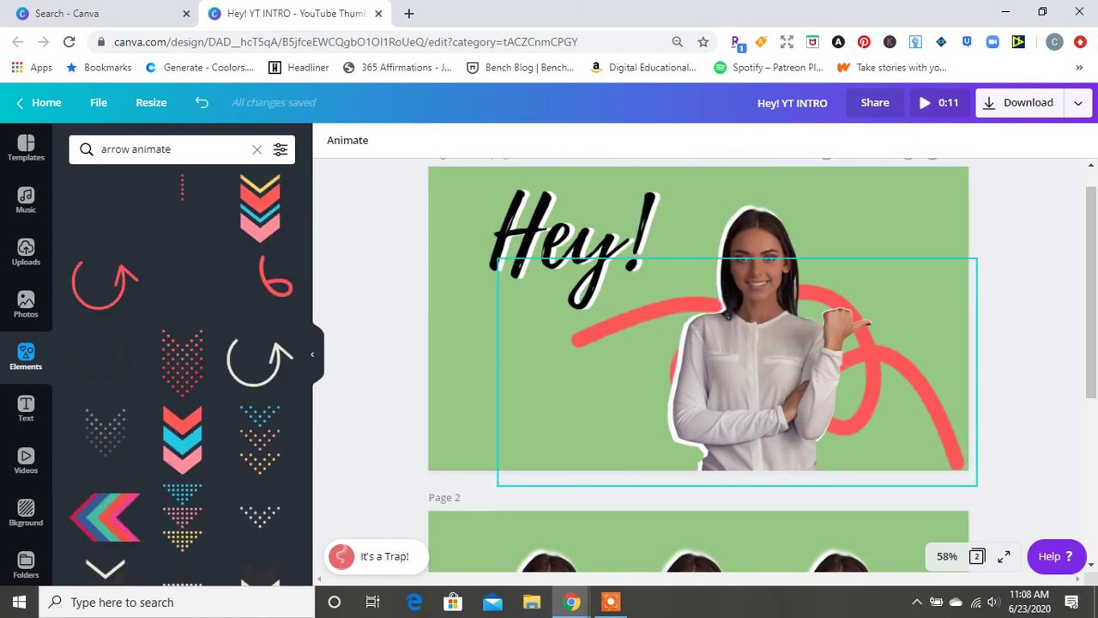
# - Rotate the curly arrow counterclockwise and reposition it behind the woman so its head points to the lower left, below "Hey!"
pyautogui.moveTo(593, 377); pyautogui.dragTo(553, 385)
pyautogui.moveTo(698, 380); pyautogui.dragTo(711, 394)
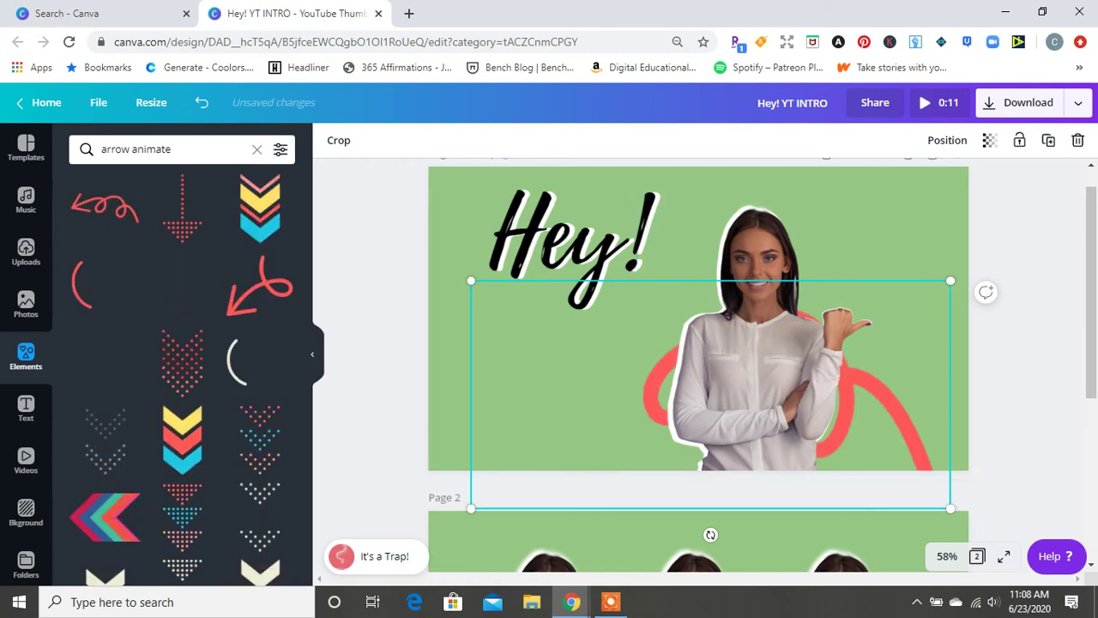
pyautogui.moveTo(710, 535); pyautogui.dragTo(787, 513)
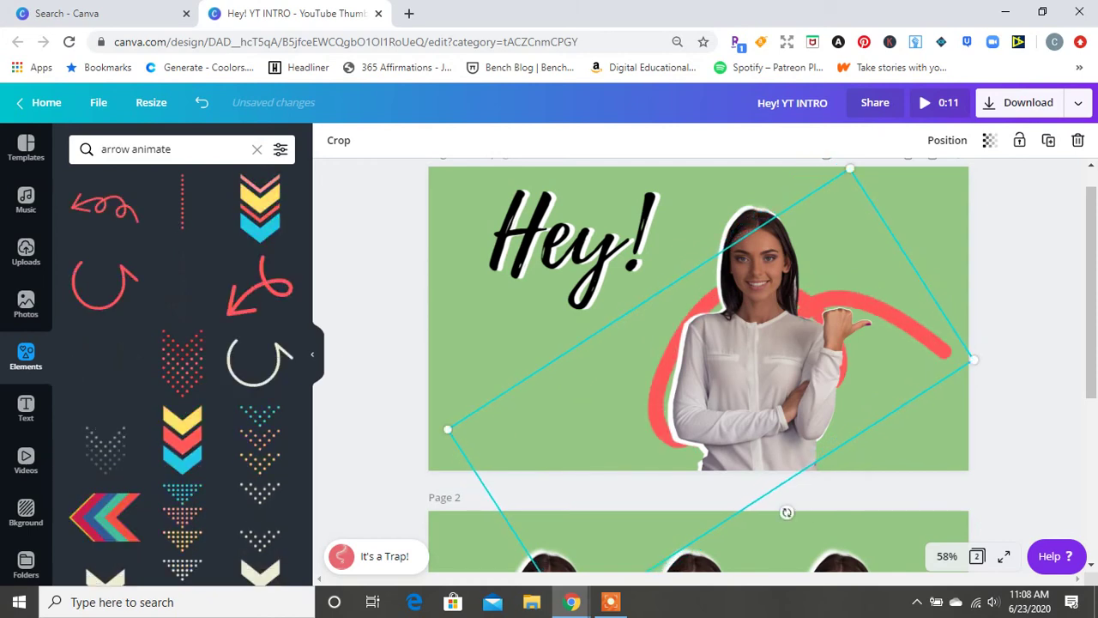
pyautogui.click(764, 374)
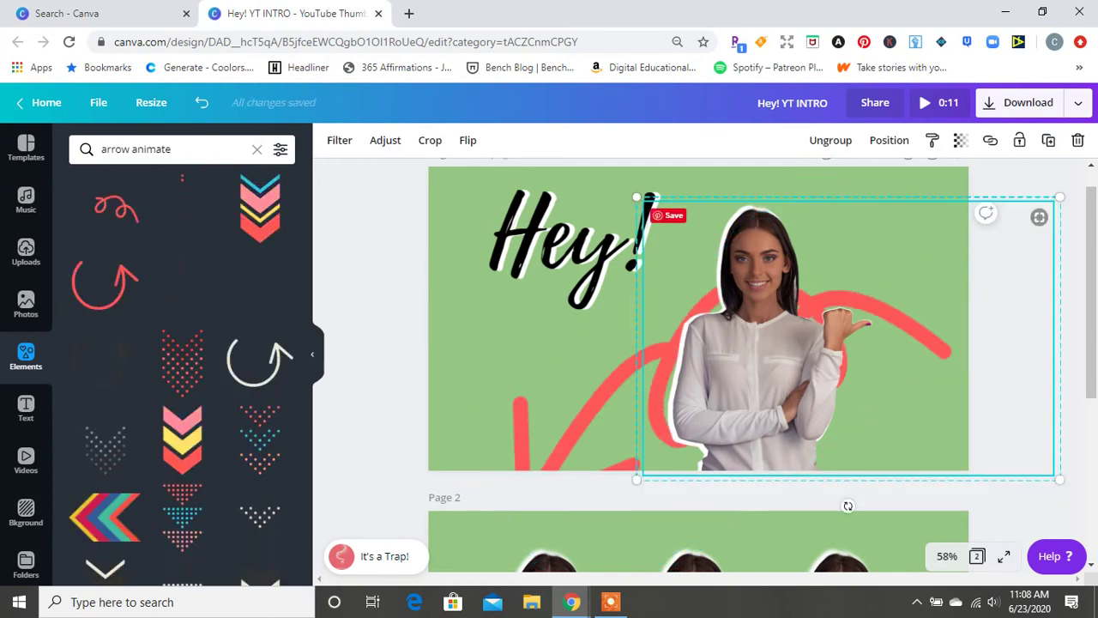
pyautogui.click(585, 408)
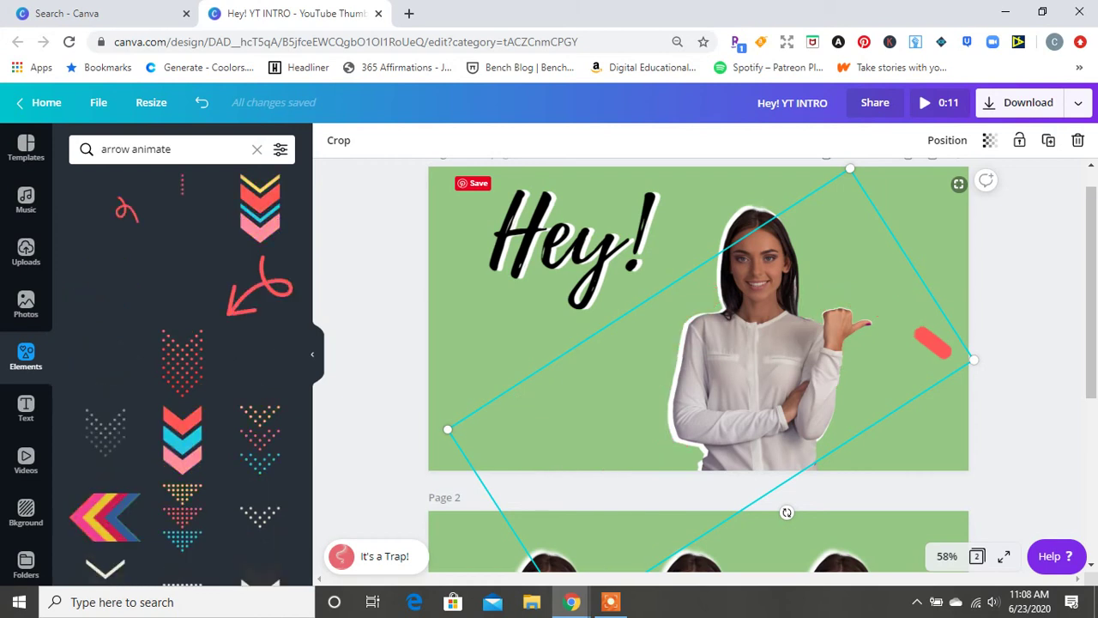
pyautogui.moveTo(585, 409); pyautogui.dragTo(596, 368)
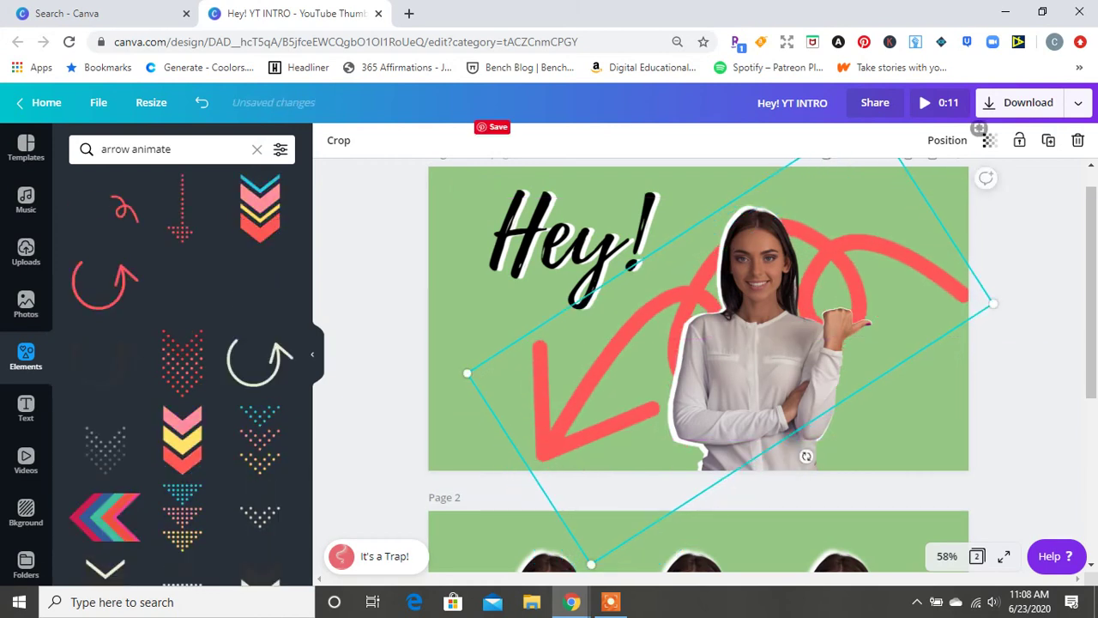
pyautogui.click(384, 343)
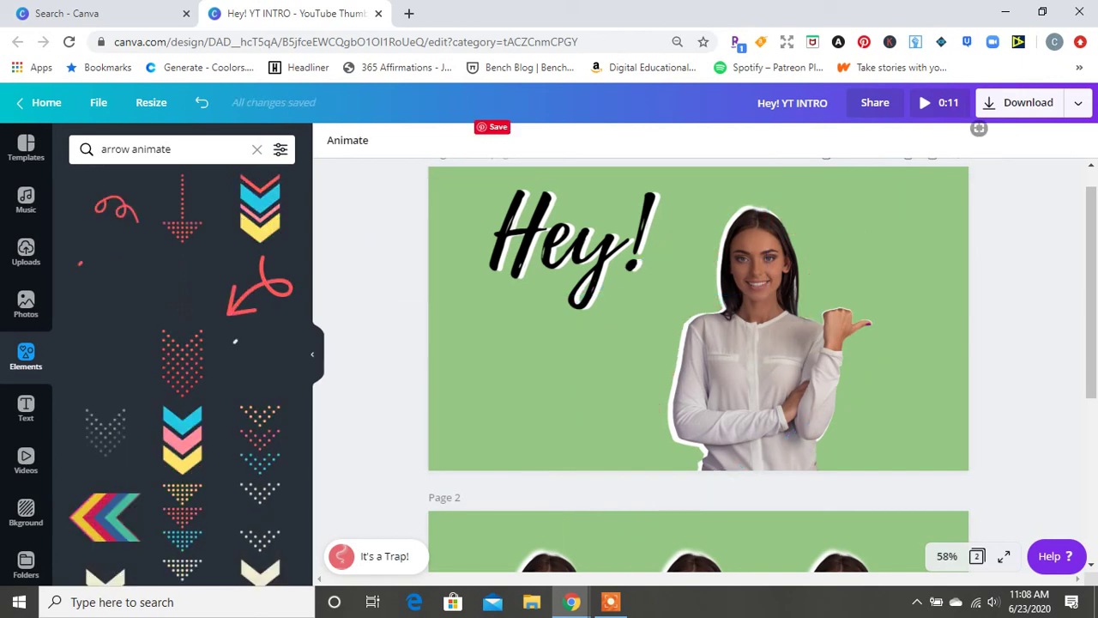
# - Play the intro with the animated arrow and music, and close the preview
pyautogui.click(938, 103)
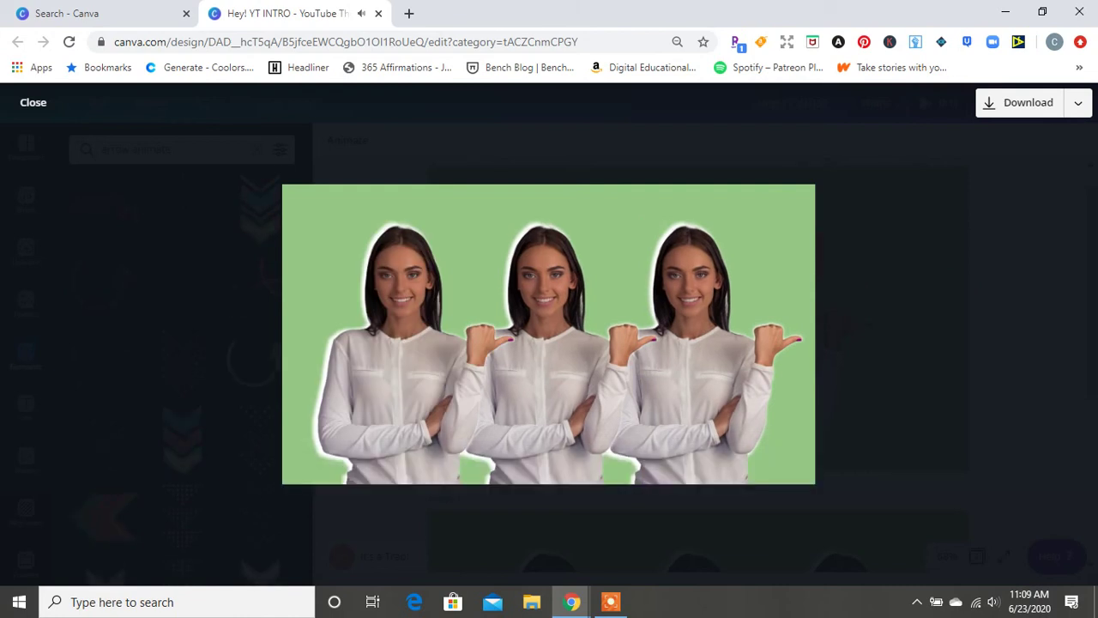
pyautogui.click(33, 102)
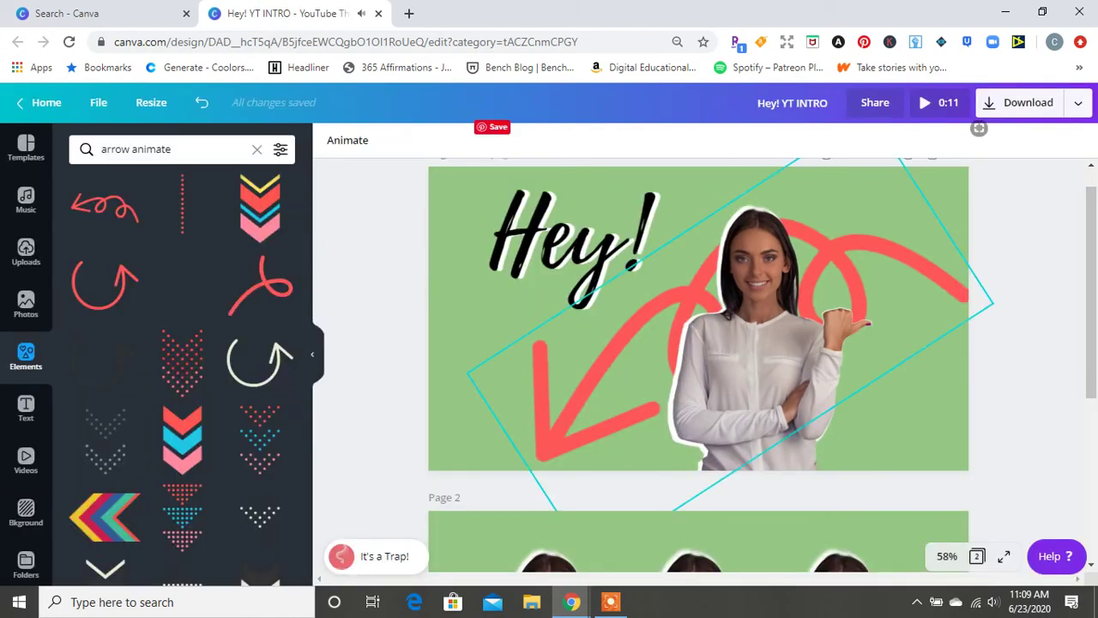
# - Search the elements for "subscribe", add the red animated Subscribe button to page 2, and shrink it into the page's upper-left corner
pyautogui.scroll(-2, 698, 369)
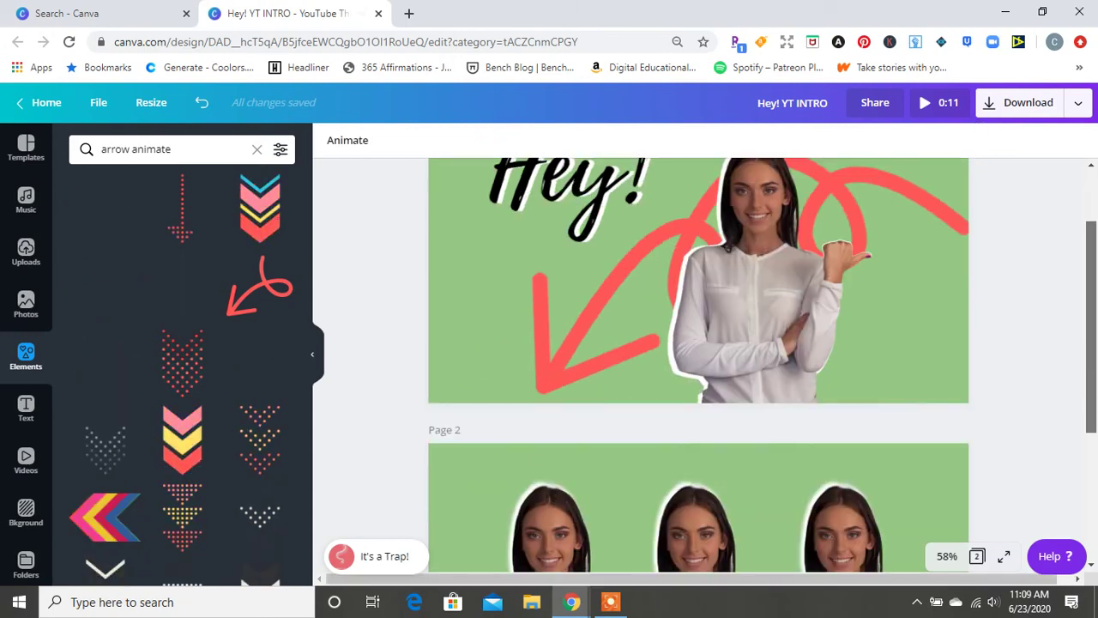
pyautogui.scroll(-1, 699, 365)
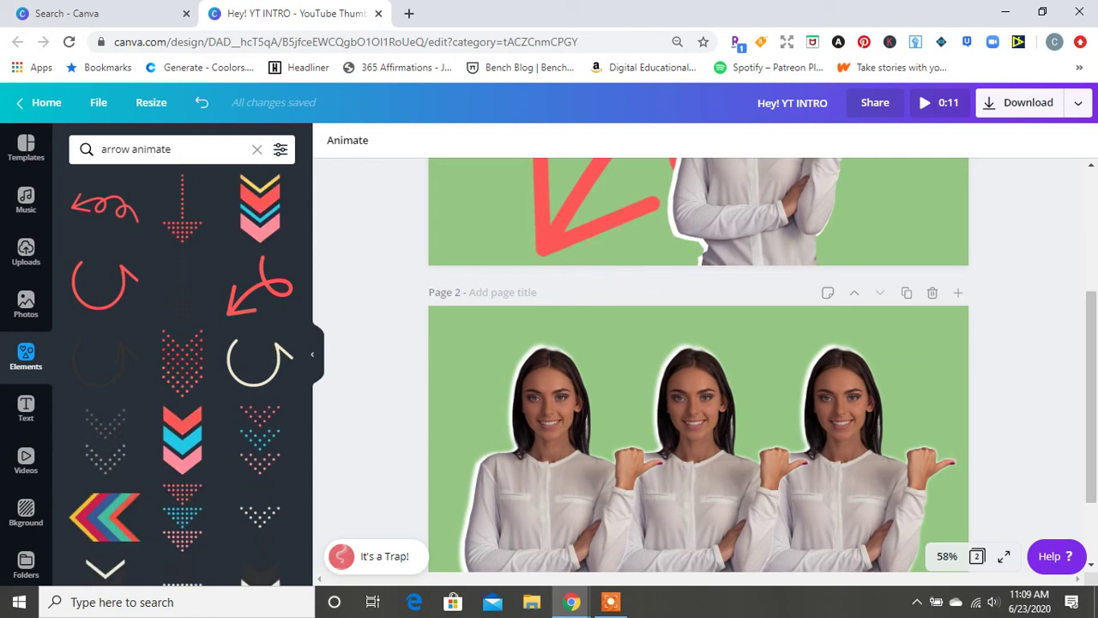
pyautogui.moveTo(175, 149); pyautogui.dragTo(35, 149)
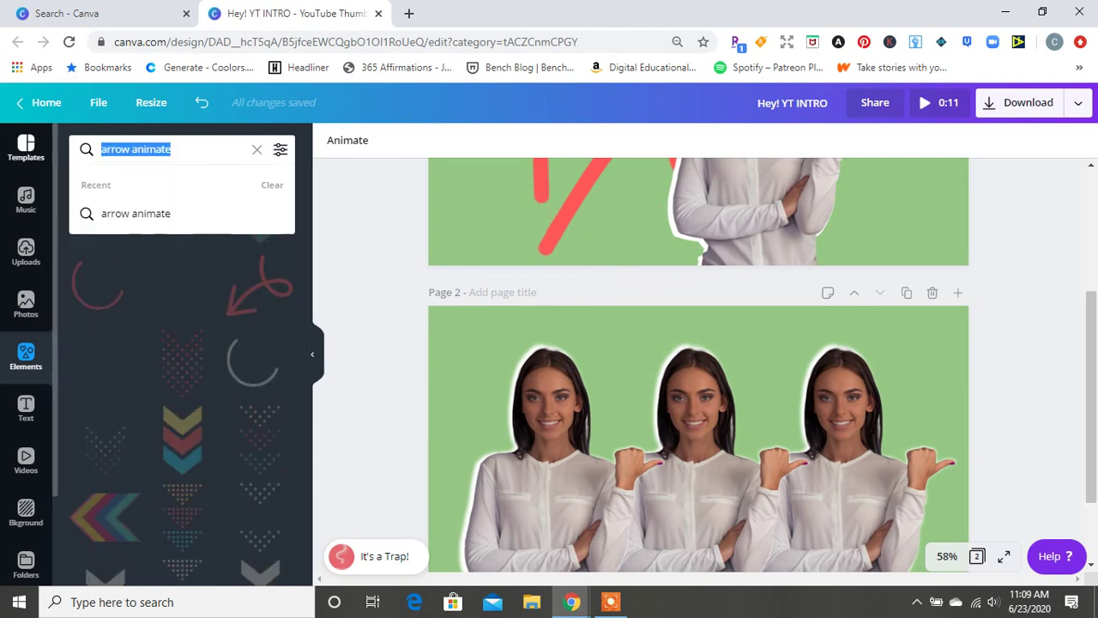
pyautogui.write('subscribe')
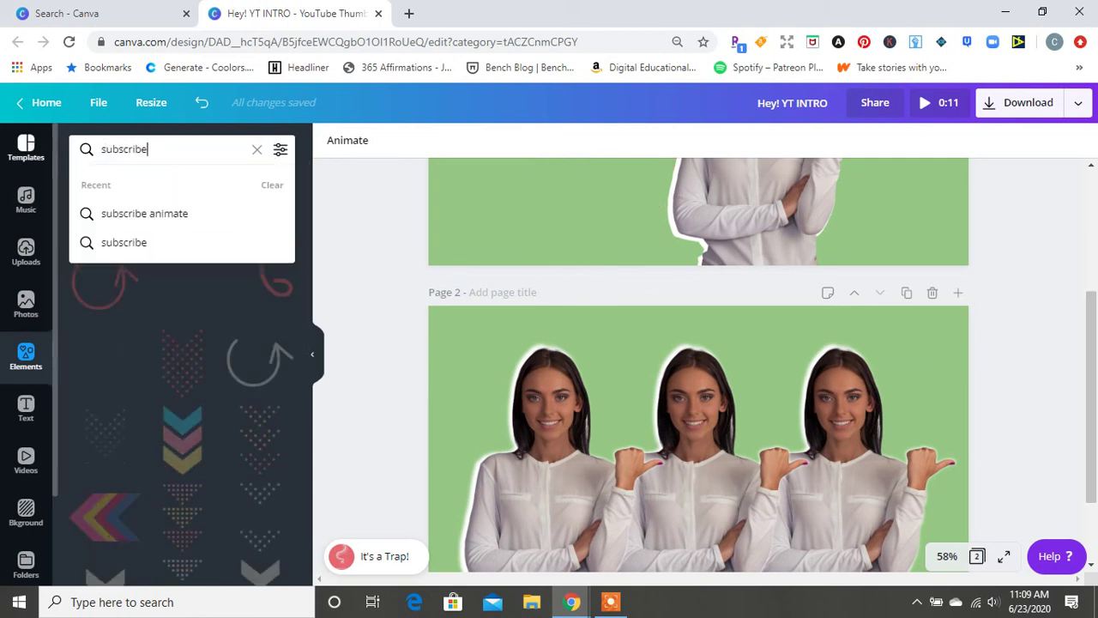
pyautogui.press('Return')
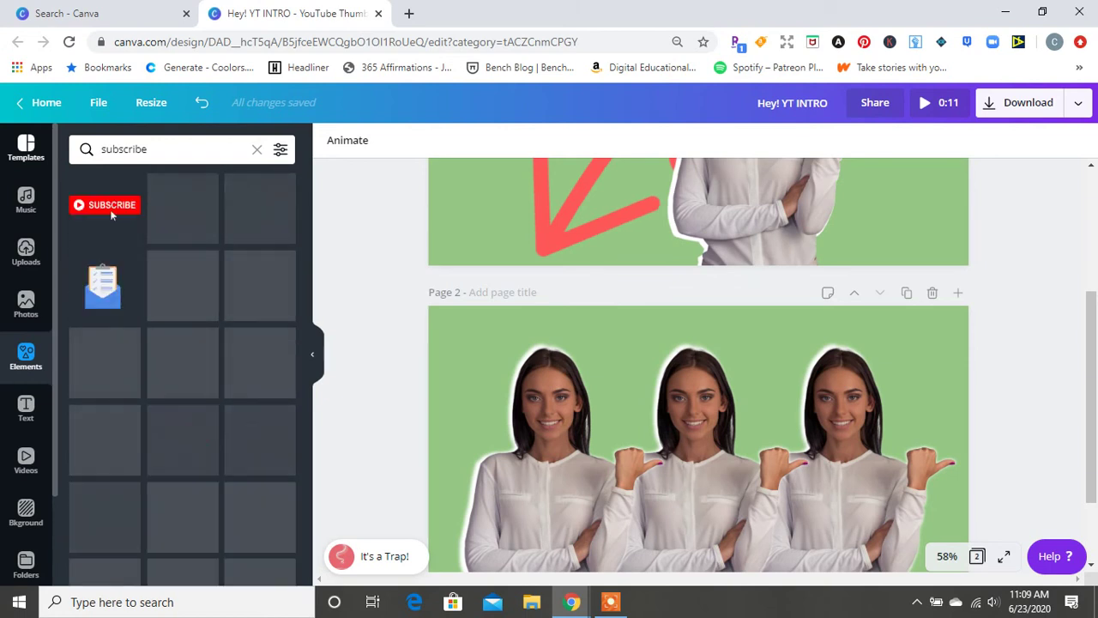
pyautogui.click(104, 204)
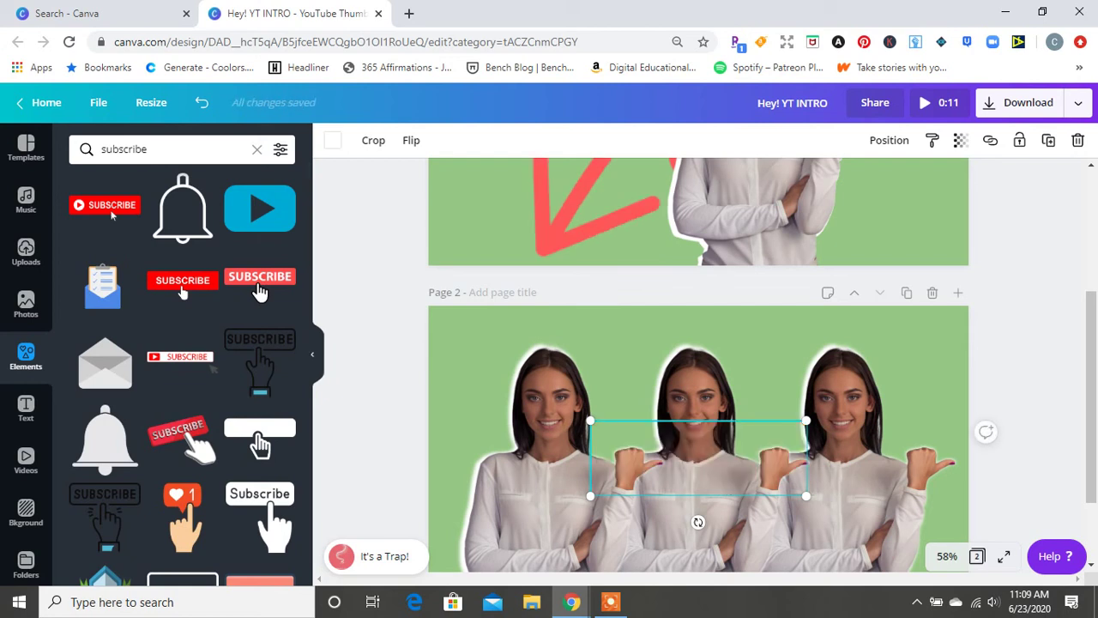
pyautogui.moveTo(807, 496); pyautogui.dragTo(711, 461)
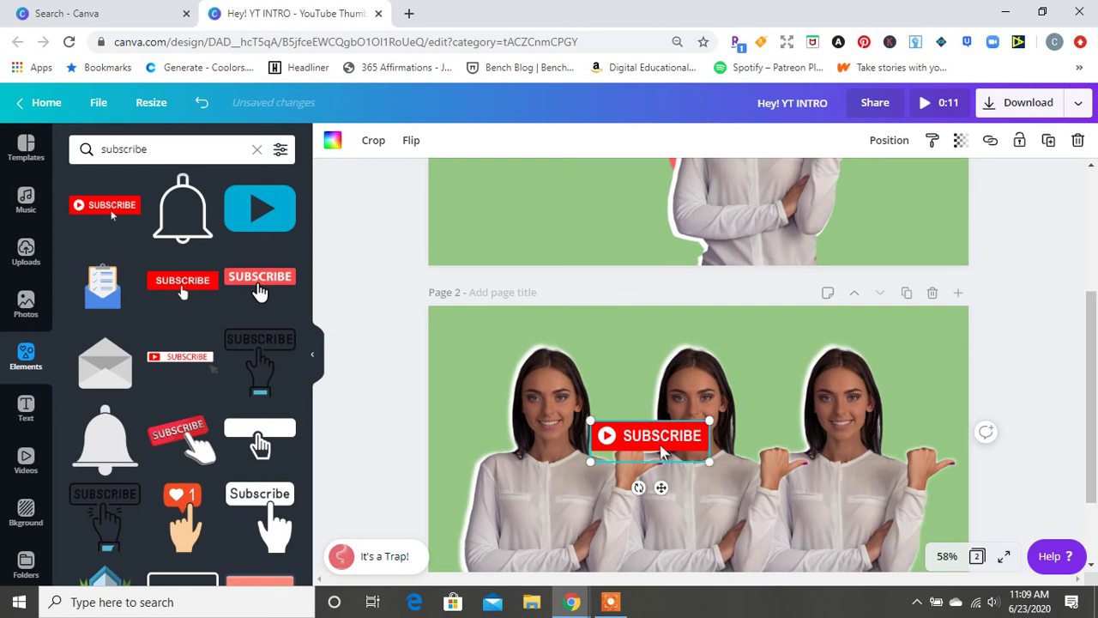
pyautogui.moveTo(661, 455); pyautogui.dragTo(513, 347)
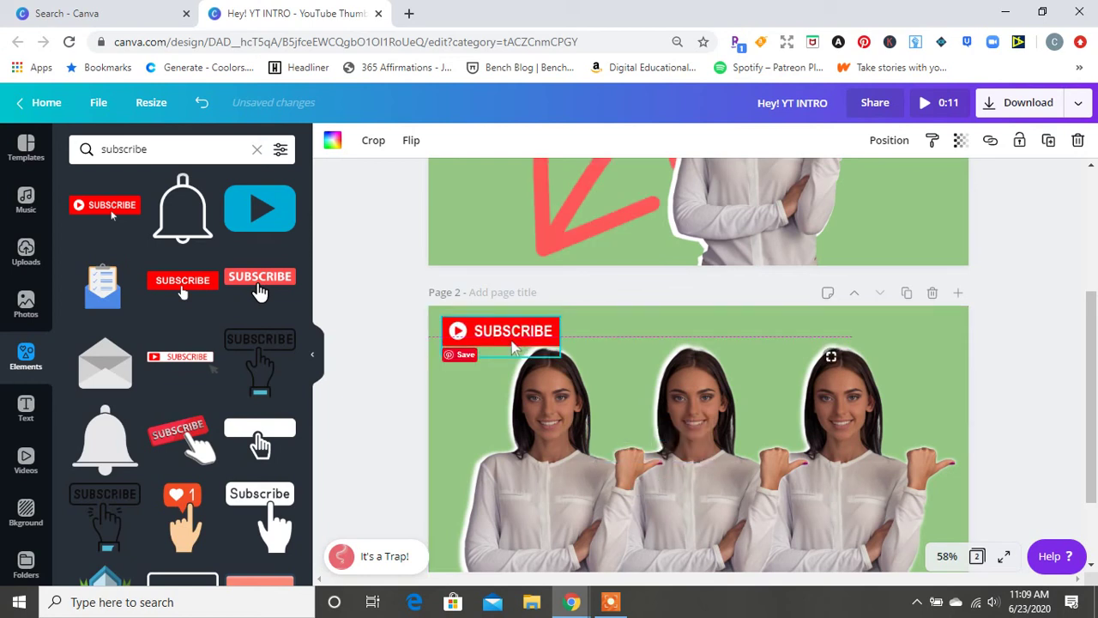
# - Search the elements for "instagram" and place a small black Instagram icon near page 2's top edge, between the second and third women
pyautogui.doubleClick(124, 149)
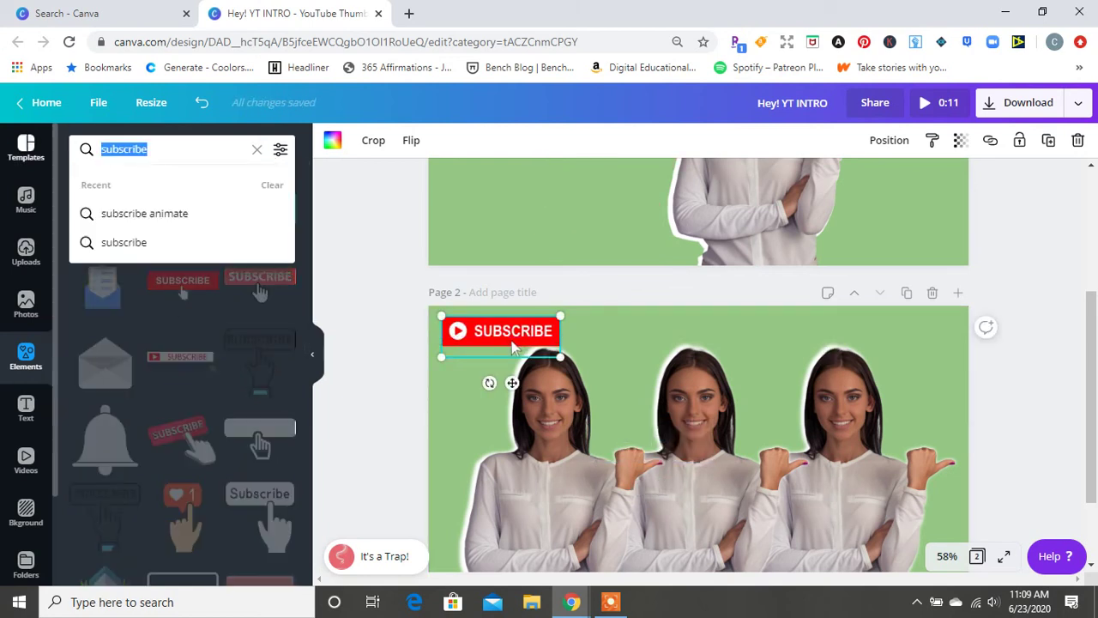
pyautogui.write('instagram')
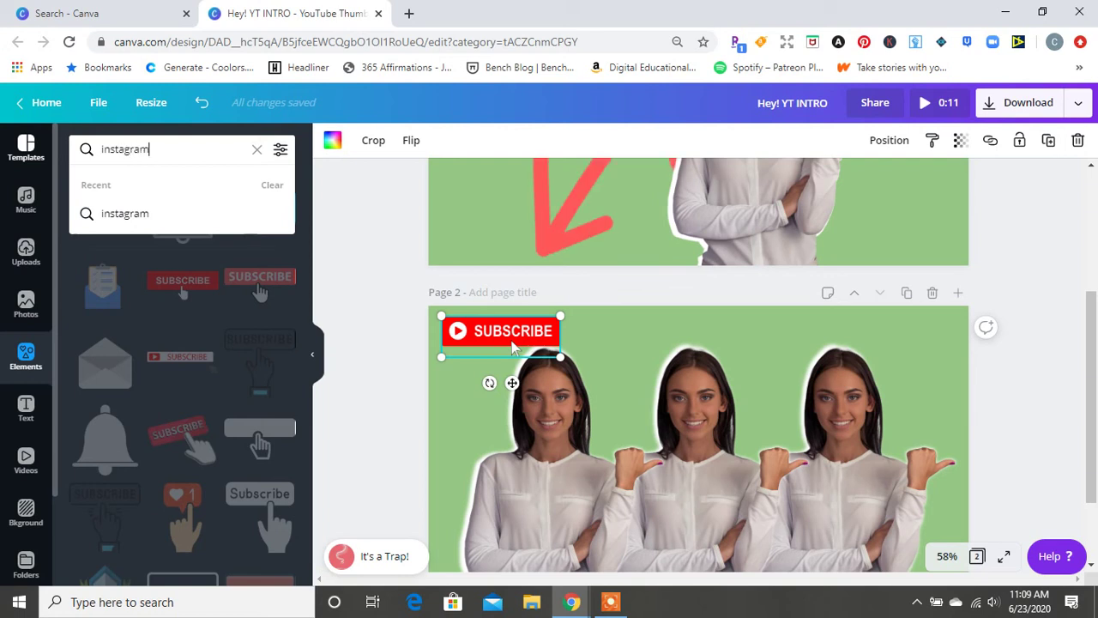
pyautogui.press('Return')
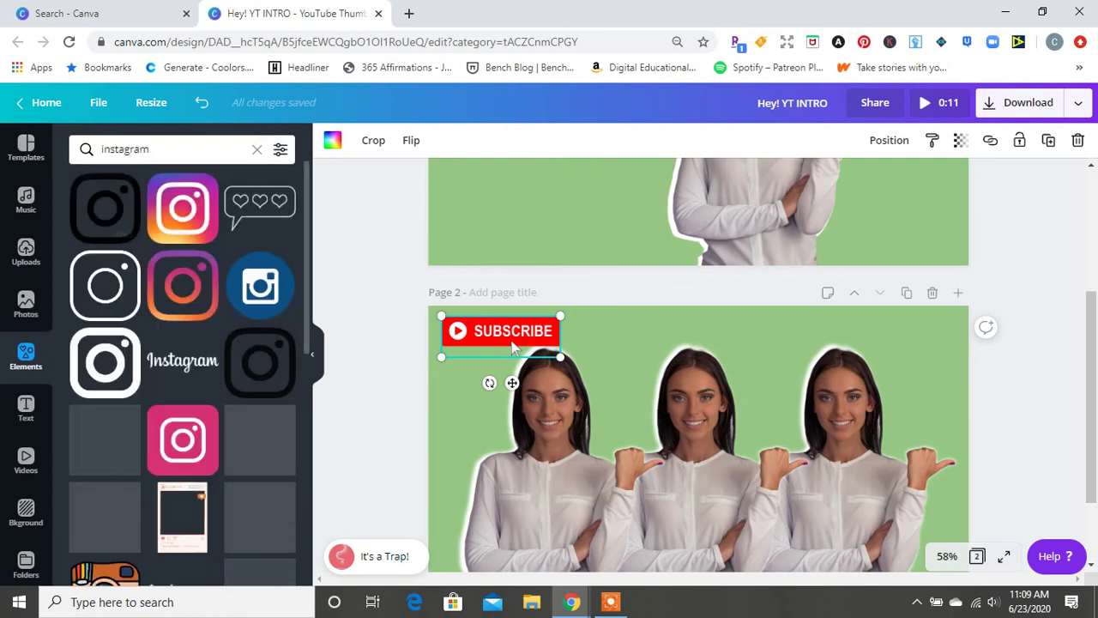
pyautogui.click(105, 208)
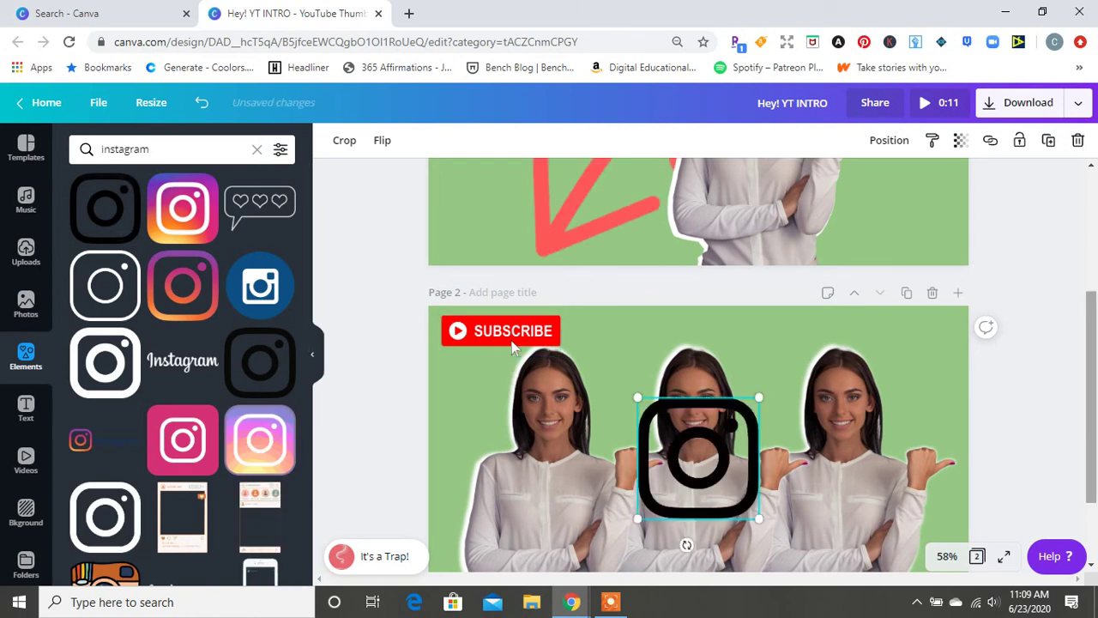
pyautogui.moveTo(1091, 397); pyautogui.dragTo(1092, 456)
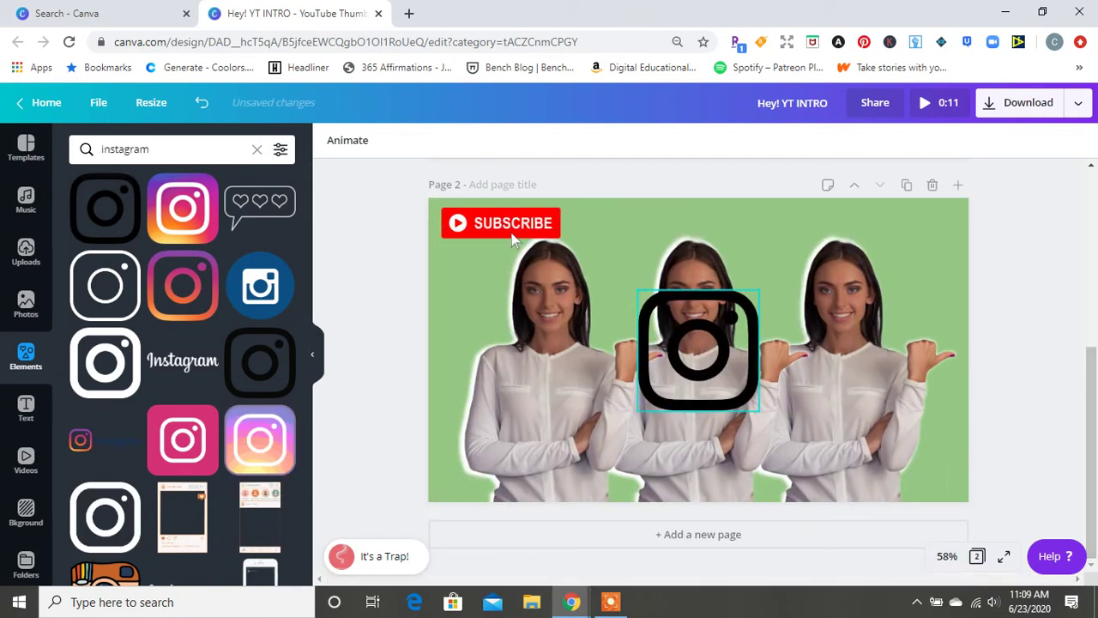
pyautogui.click(699, 350)
pyautogui.moveTo(759, 412)
pyautogui.mouseDown()
pyautogui.moveTo(654, 298)
pyautogui.moveTo(770, 215)
pyautogui.mouseUp()
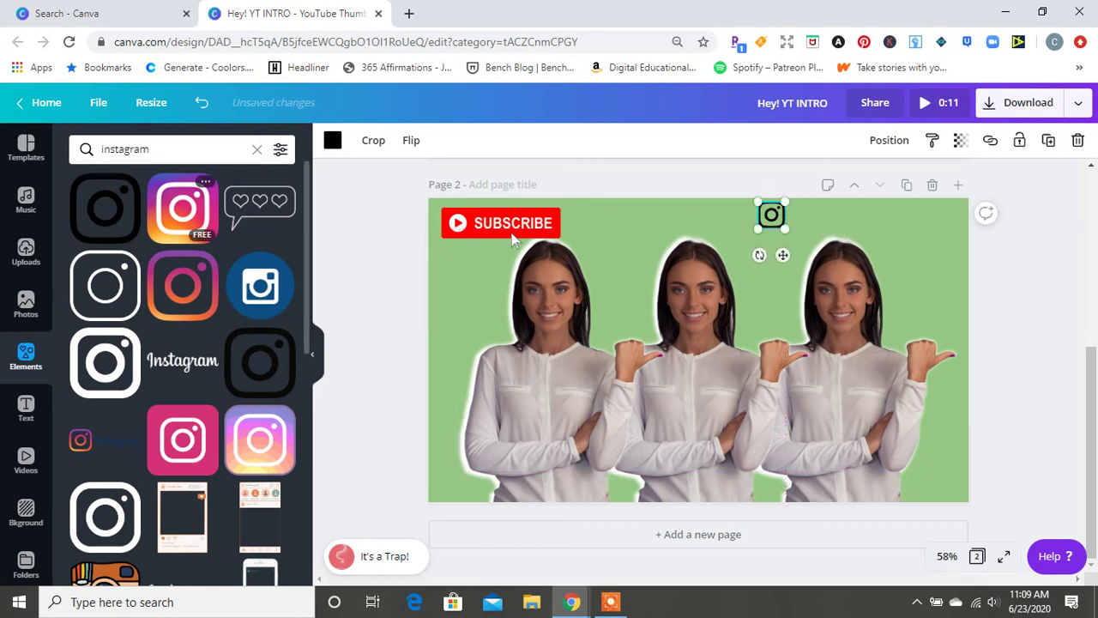
# - Add a subheading text box to page 2 below the Instagram icon, widen it, and enter the channel's Instagram handle
pyautogui.click(26, 409)
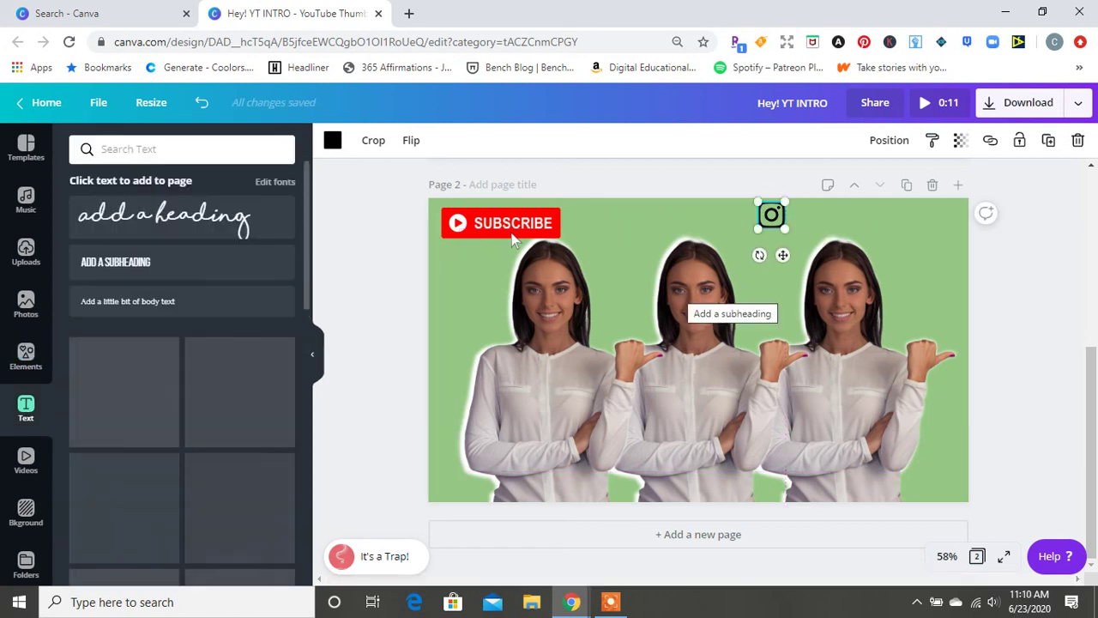
pyautogui.click(182, 261)
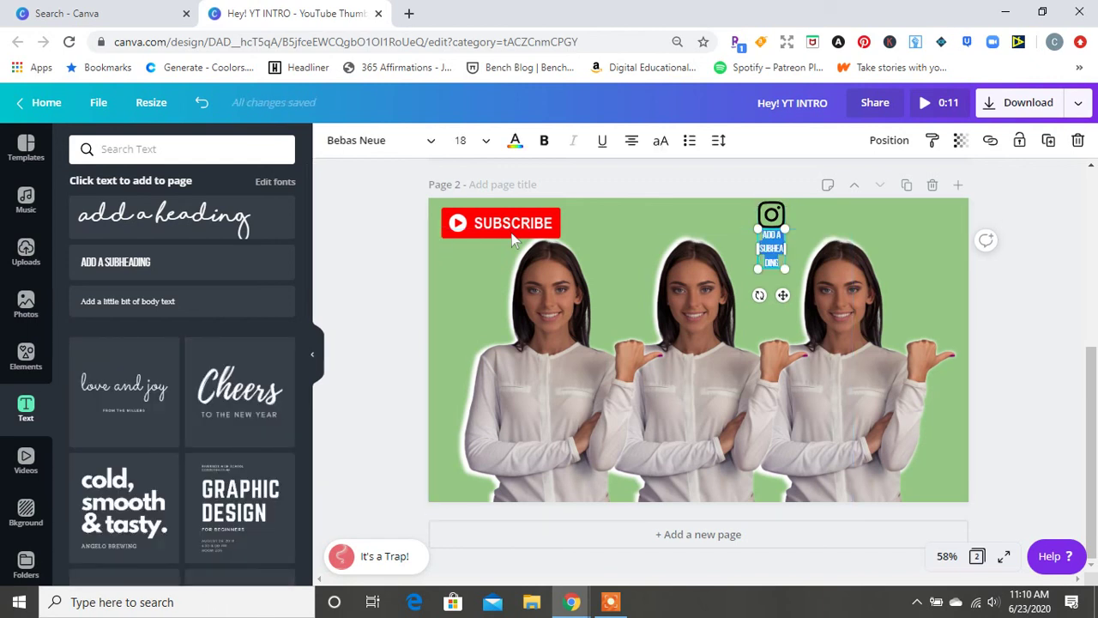
pyautogui.moveTo(785, 249); pyautogui.dragTo(904, 249)
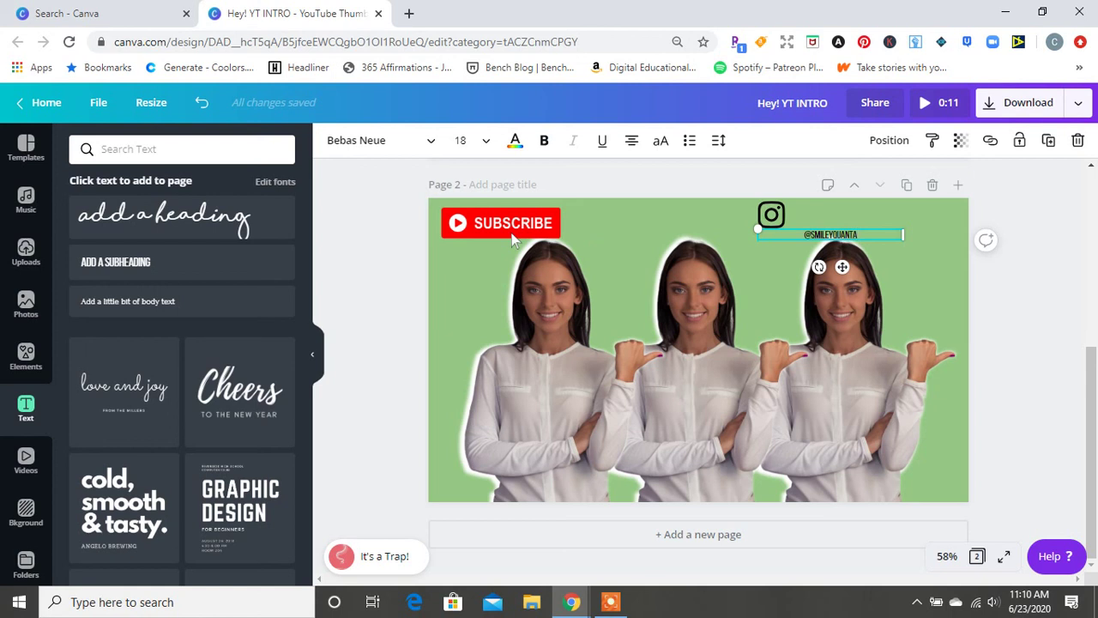
# - Enlarge the Instagram handle text to size 35.9 and align it immediately to the right of the Instagram icon on page 2
pyautogui.moveTo(758, 228); pyautogui.dragTo(613, 216)
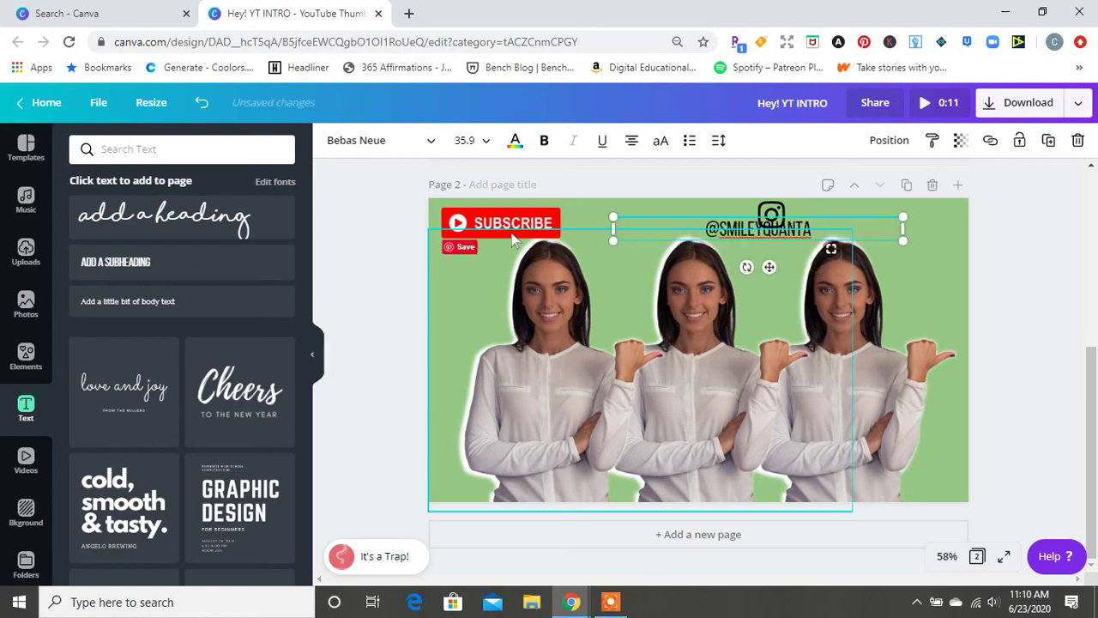
pyautogui.moveTo(769, 267)
pyautogui.mouseDown()
pyautogui.moveTo(863, 248)
pyautogui.moveTo(855, 252)
pyautogui.mouseUp()
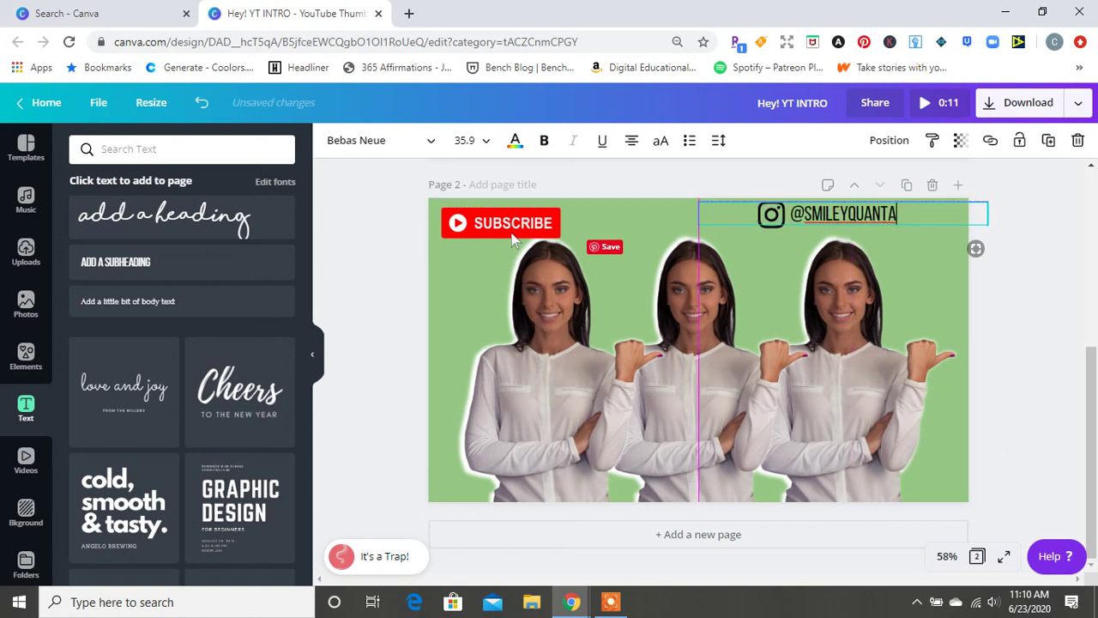
pyautogui.moveTo(843, 214); pyautogui.dragTo(844, 215)
pyautogui.press('Escape')
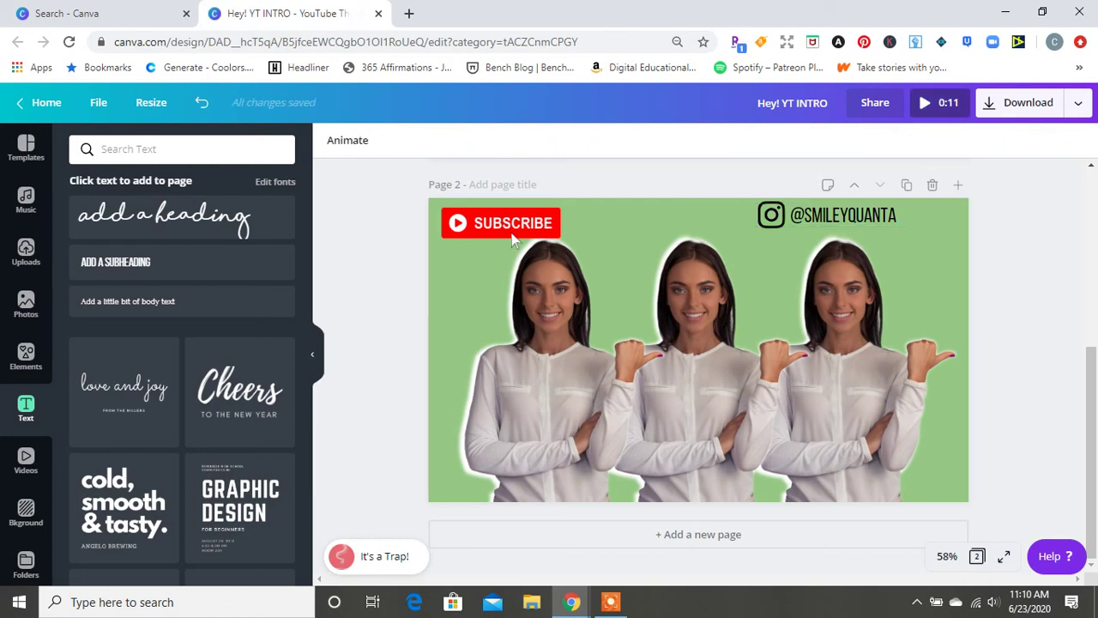
# - Play the two-page intro twice to check the Subscribe button and Instagram handle with the music, closing the preview each time
pyautogui.click(940, 103)
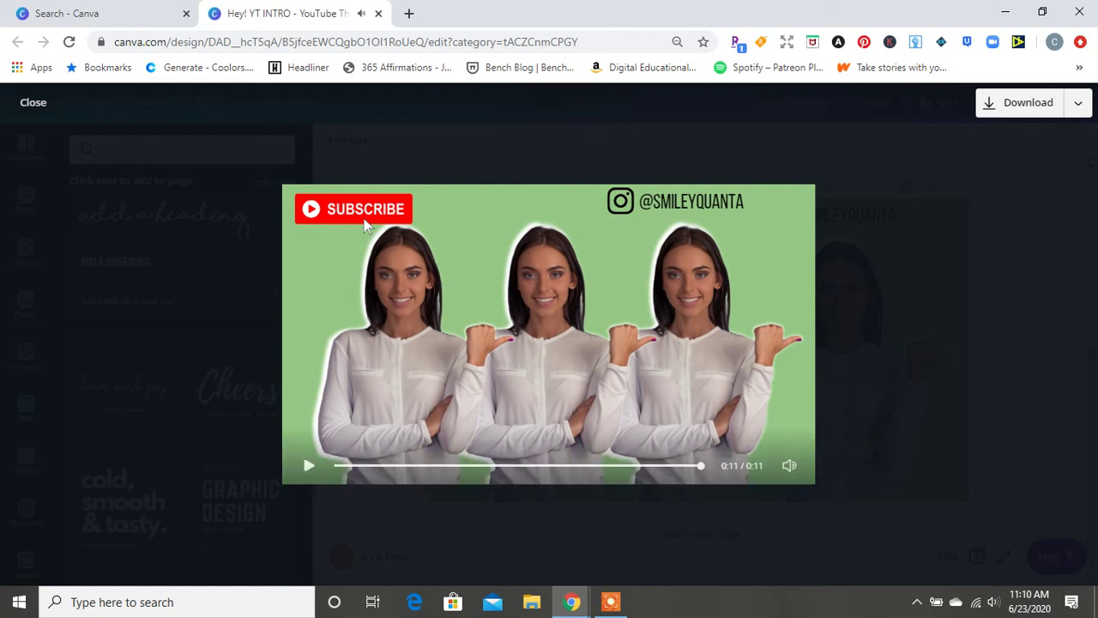
pyautogui.press('Escape')
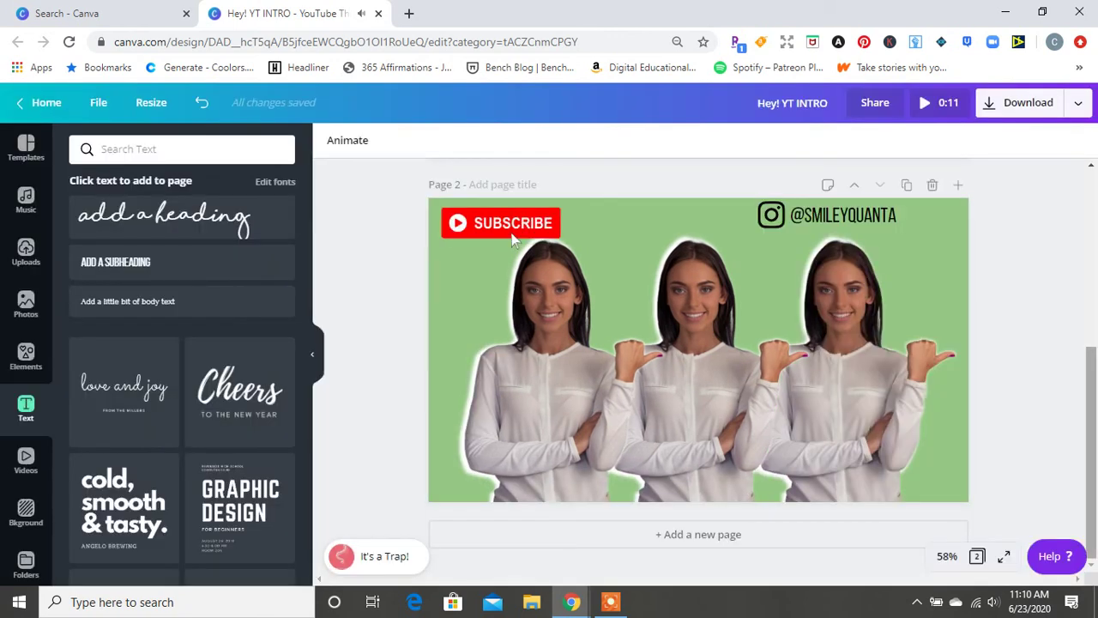
pyautogui.scroll(5, 700, 344)
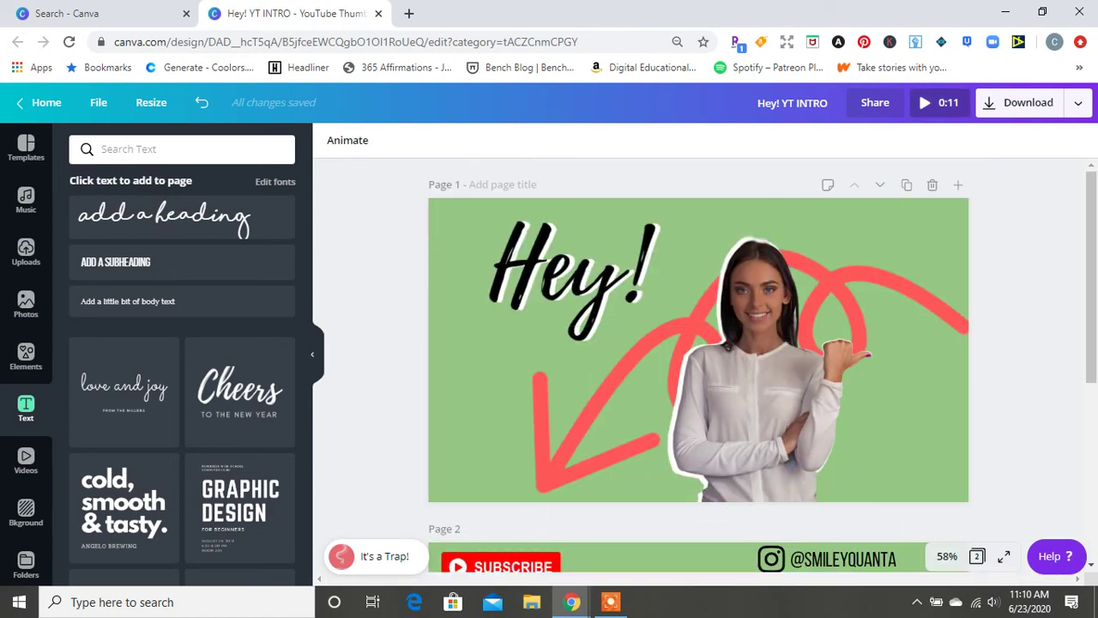
pyautogui.click(940, 103)
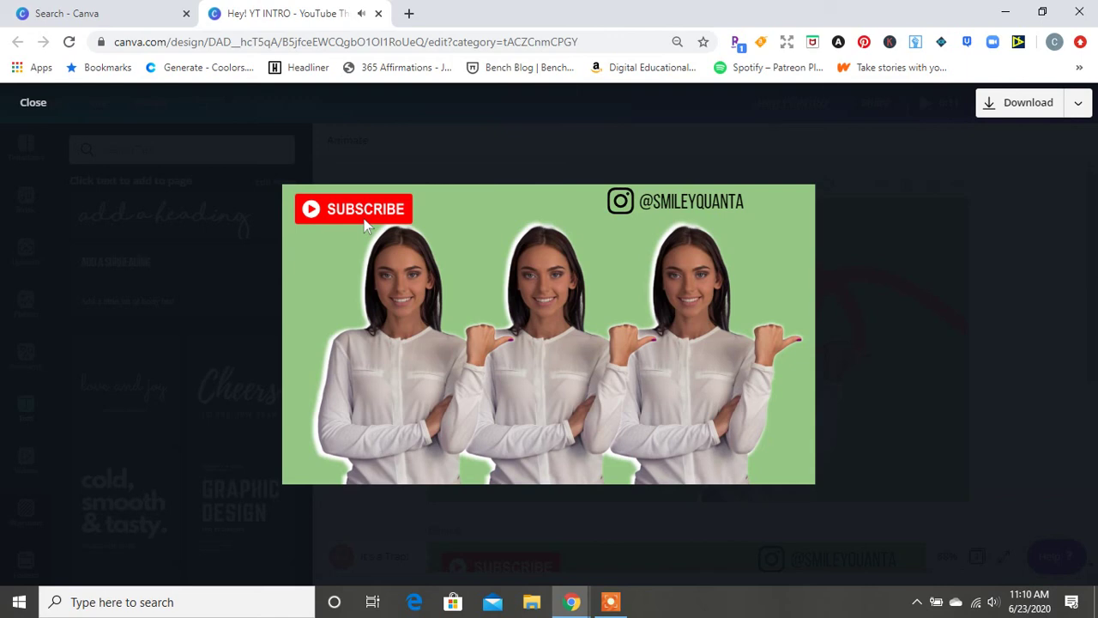
pyautogui.click(32, 103)
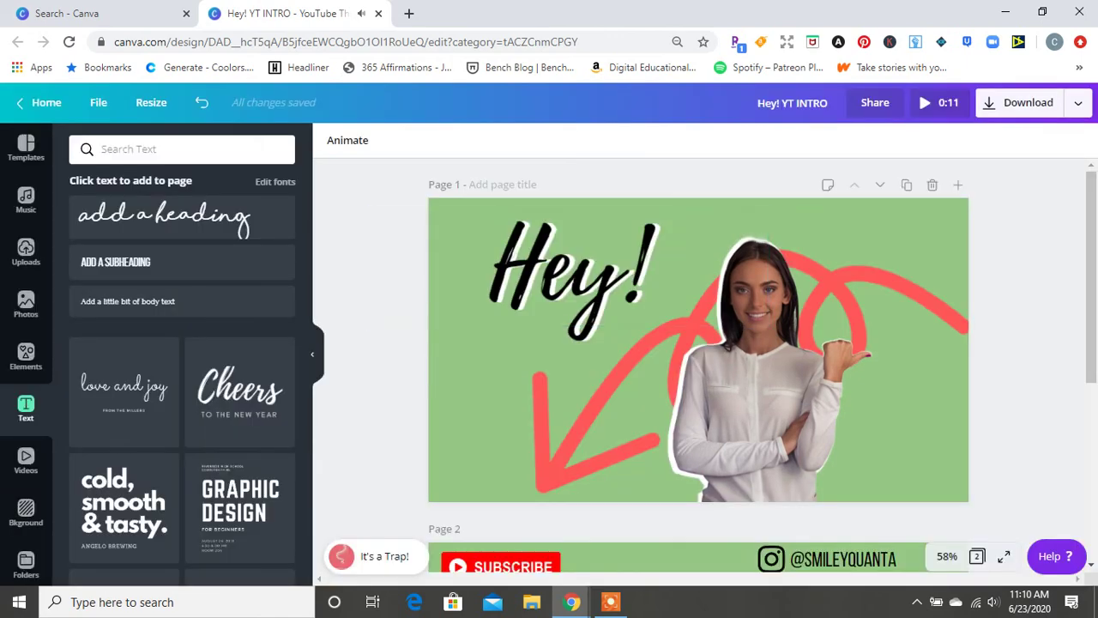
pyautogui.scroll(-3, 515, 314)
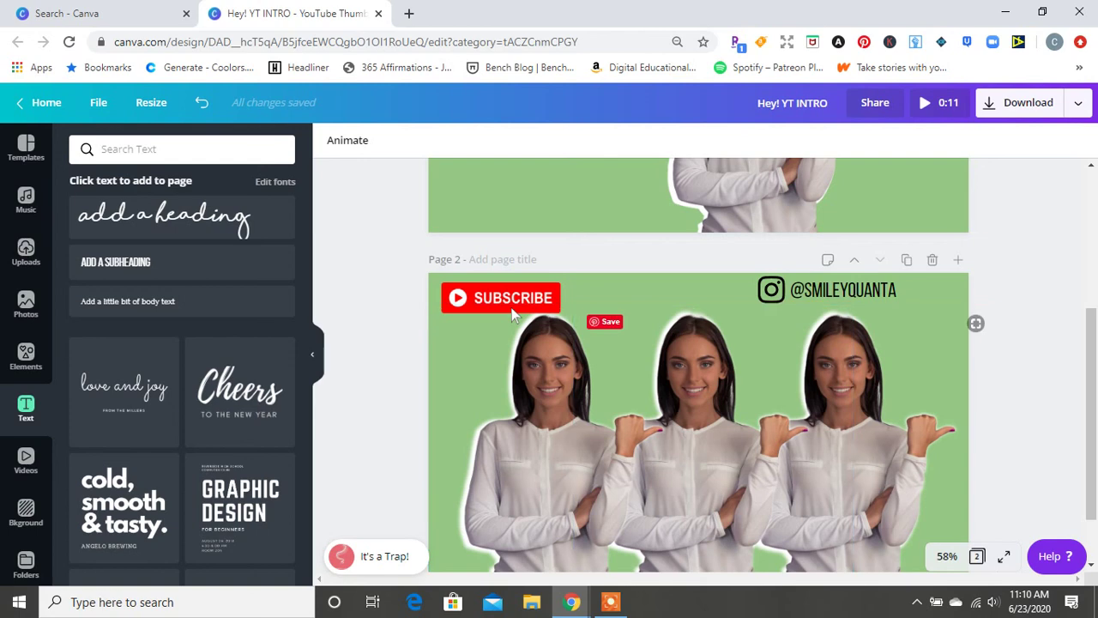
pyautogui.scroll(-1, 513, 300)
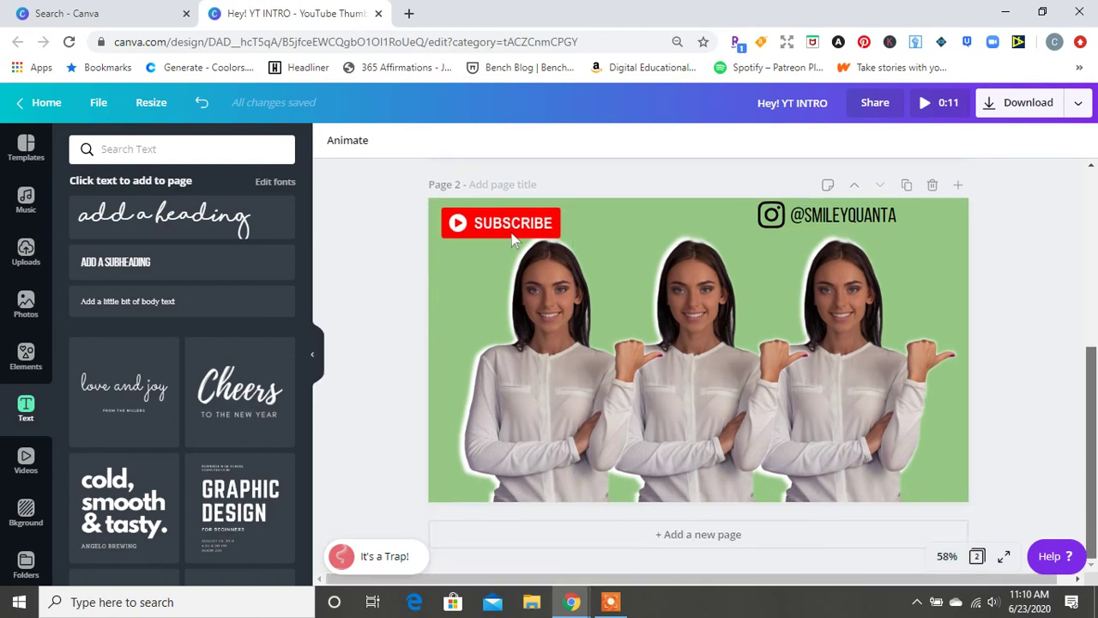
pyautogui.scroll(3, 511, 232)
pyautogui.scroll(1, 512, 496)
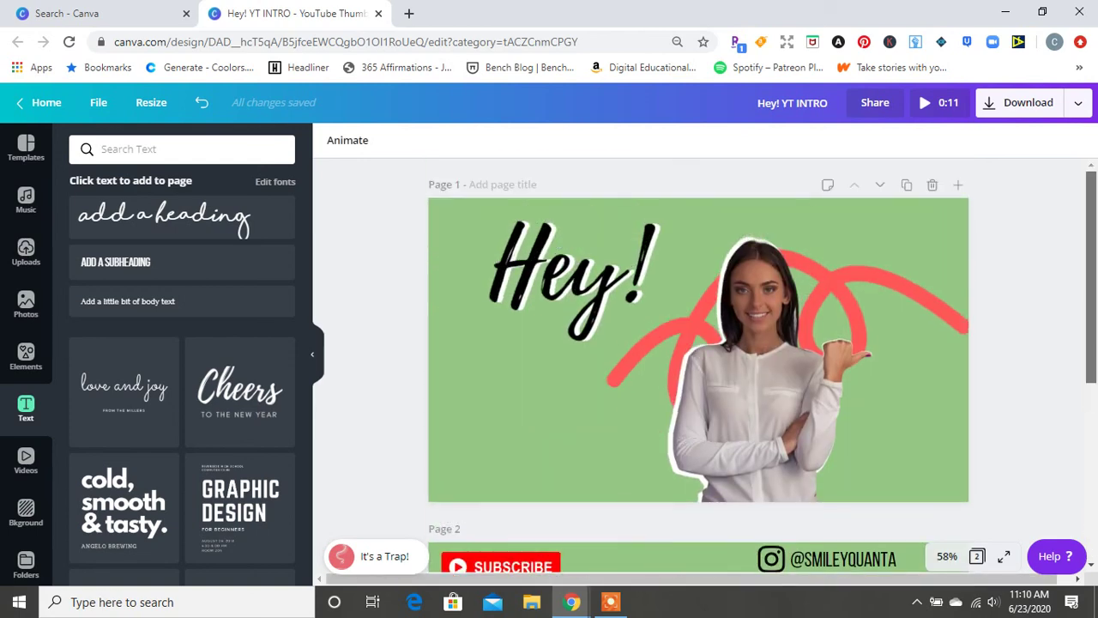
pyautogui.scroll(-4, 512, 573)
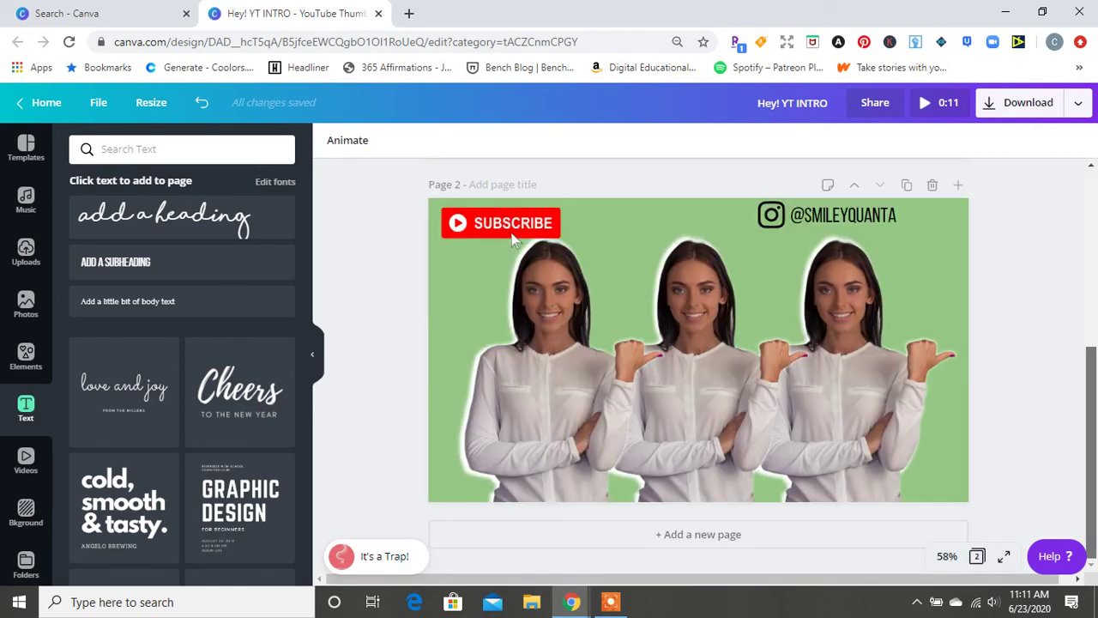
pyautogui.scroll(4, 512, 238)
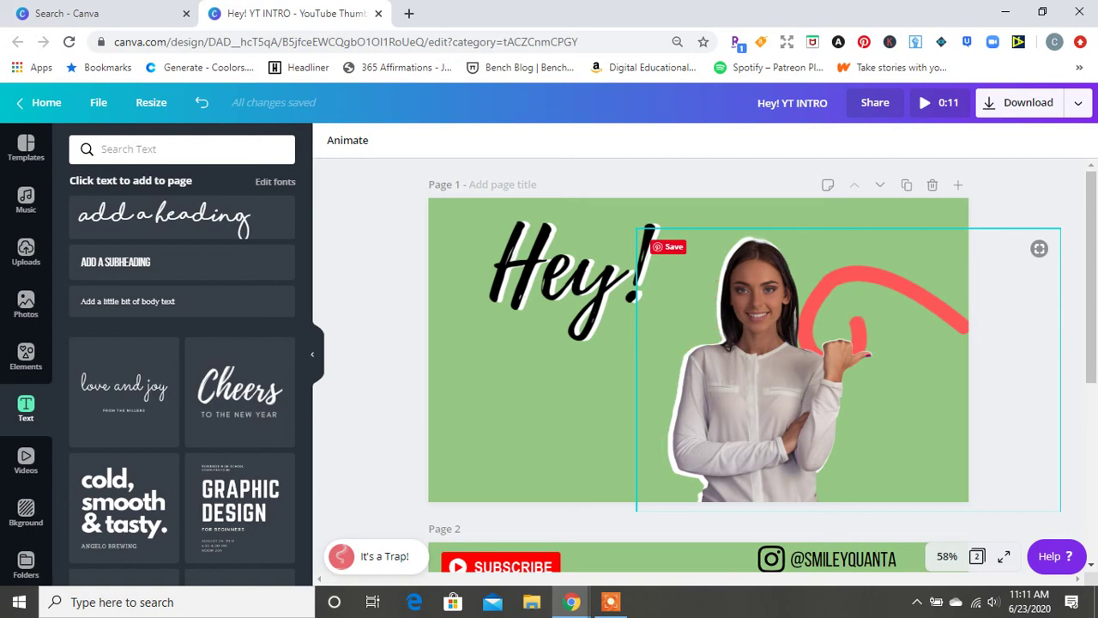
pyautogui.click(611, 601)
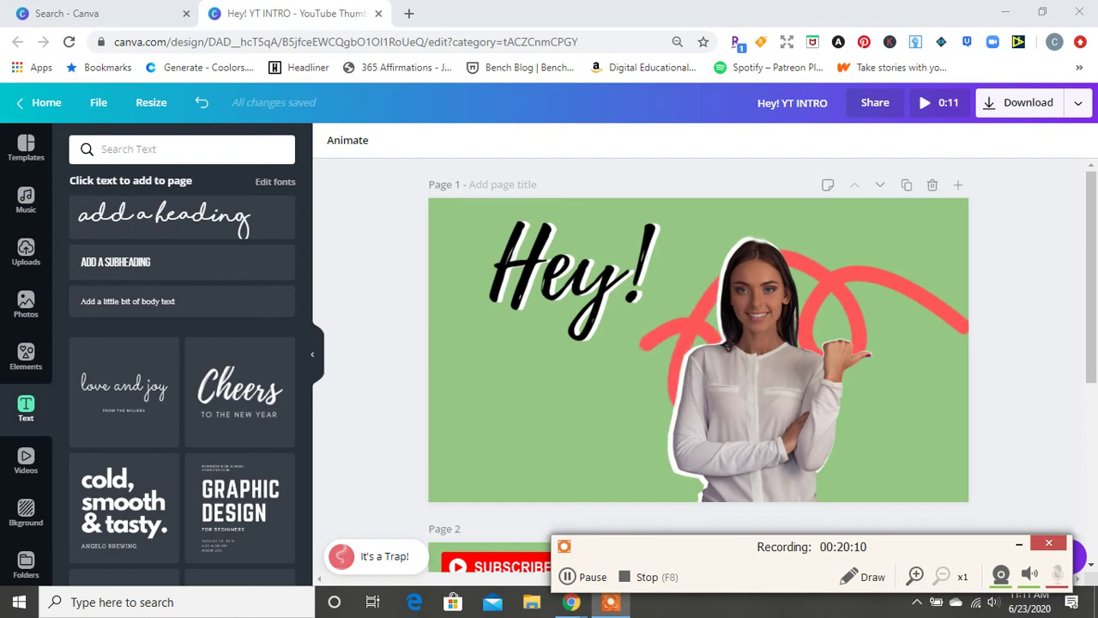